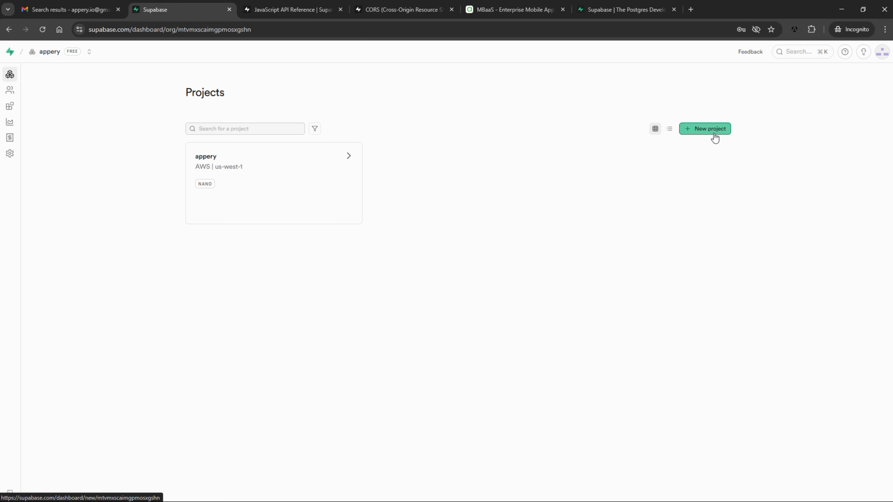
# Create Supabase project 'test' in Europe with a strong database password, then open its Table Editor
pyautogui.click(440, 178)
pyautogui.write('test')
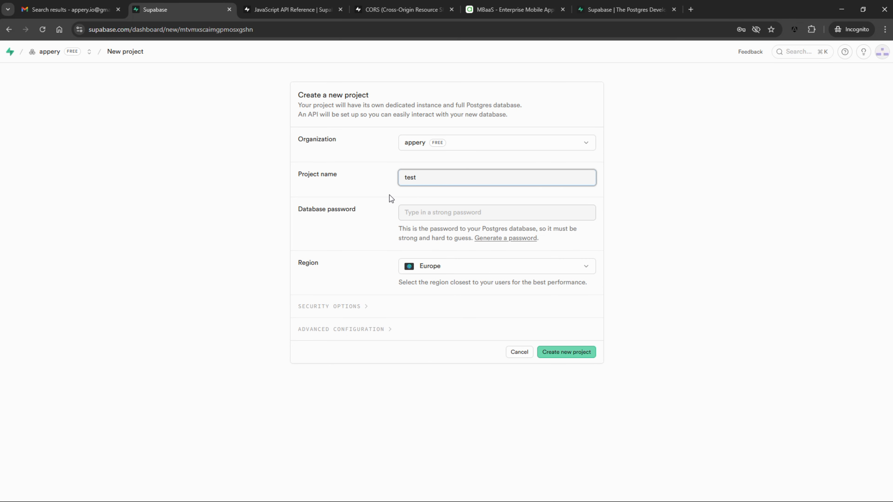
pyautogui.click(496, 212)
pyautogui.hotkey('ctrl', 'v')
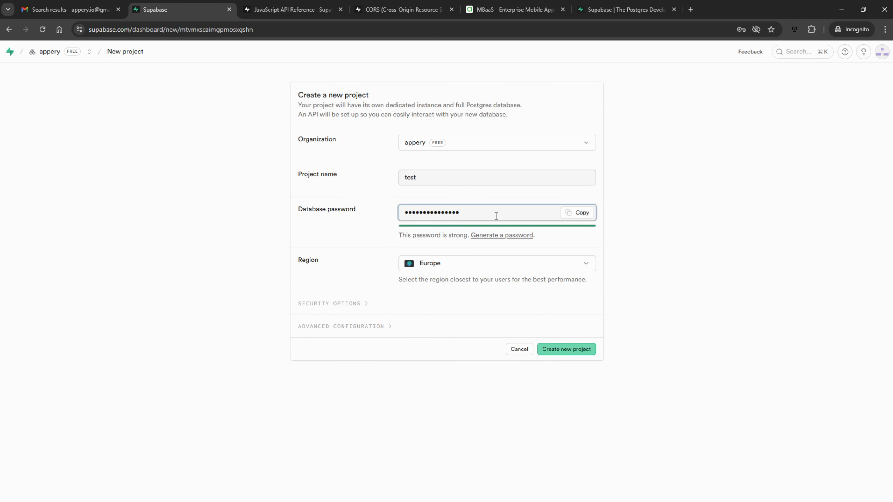
pyautogui.click(580, 350)
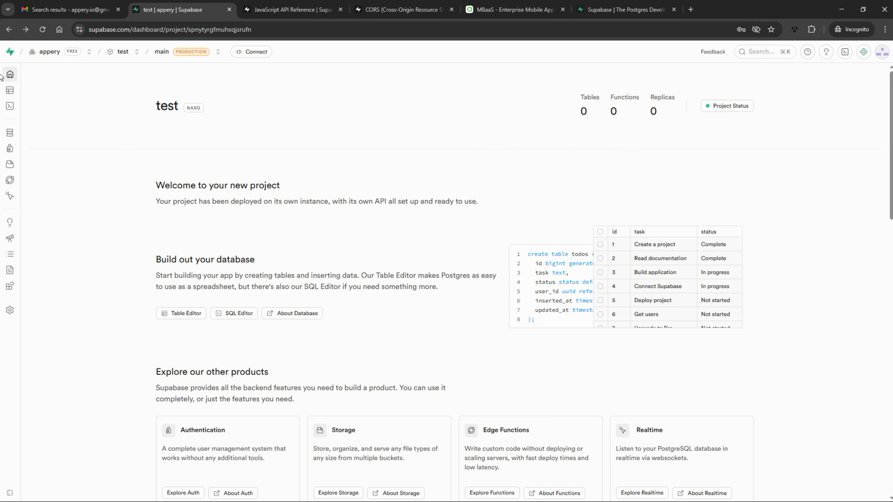
pyautogui.moveTo(9, 81)
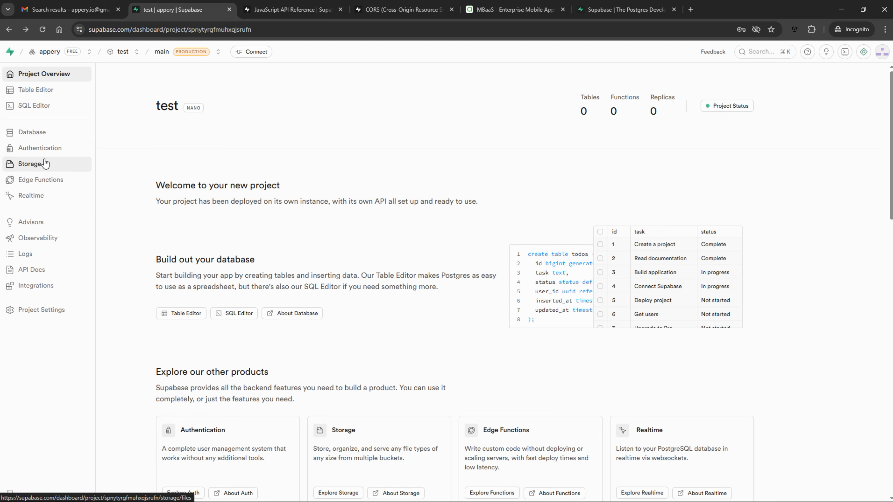
pyautogui.click(49, 93)
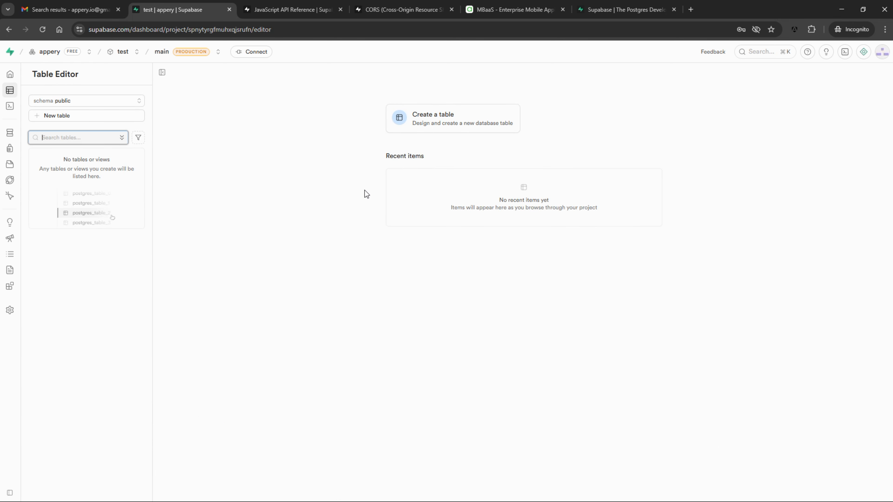
# Create a 'notes' table with an added 'name' column of type text
pyautogui.click(455, 125)
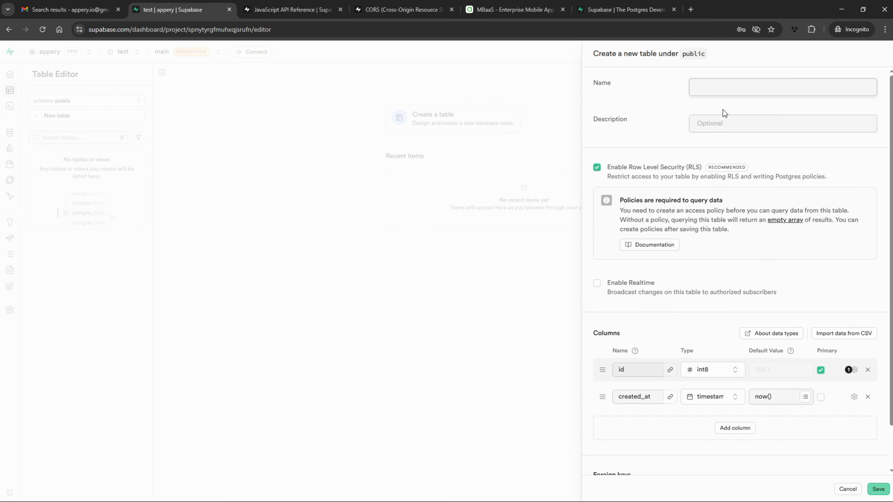
pyautogui.click(730, 88)
pyautogui.write('notes')
pyautogui.click(735, 428)
pyautogui.click(650, 420)
pyautogui.write('n')
pyautogui.click(707, 416)
pyautogui.write('text')
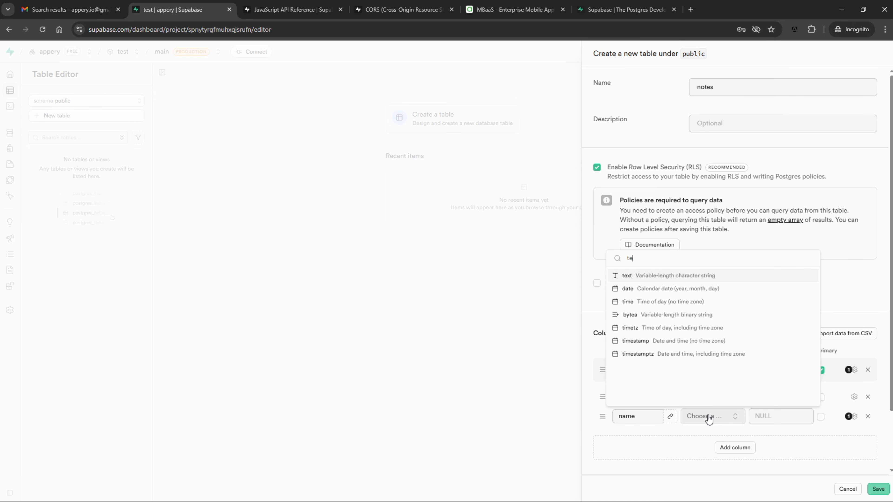
pyautogui.click(648, 276)
pyautogui.click(878, 489)
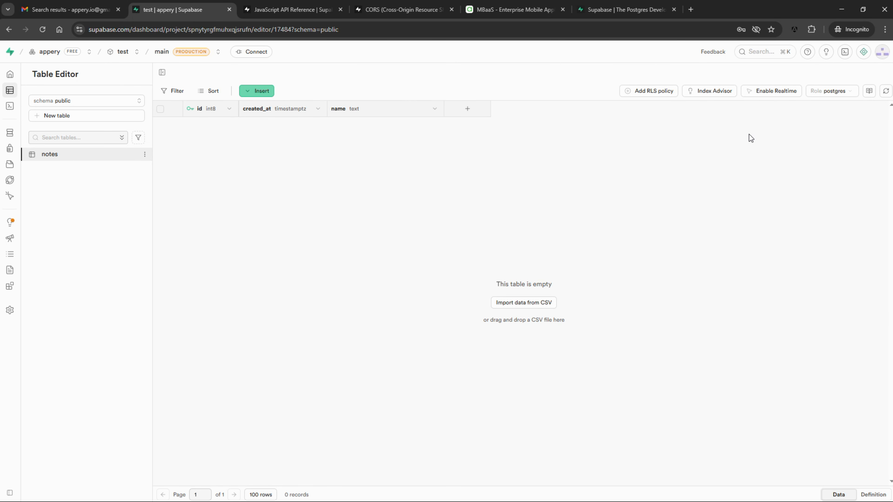
# Insert a row into notes with name 'name-1'
pyautogui.click(257, 90)
pyautogui.click(282, 112)
pyautogui.click(733, 251)
pyautogui.write('name-1')
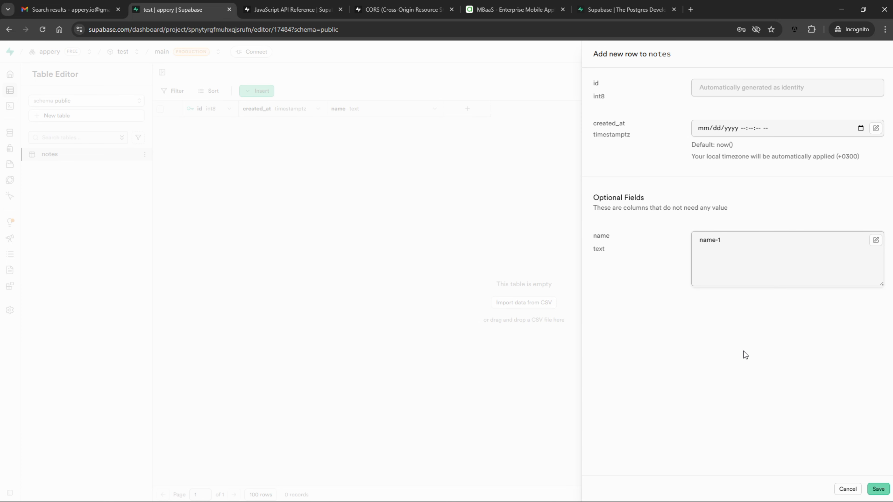
pyautogui.click(879, 489)
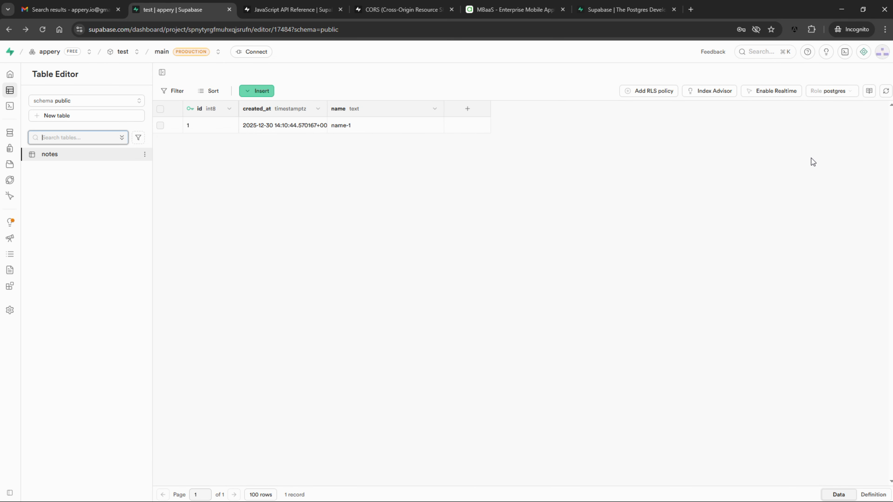
# Disable row level security on the notes table
pyautogui.click(660, 92)
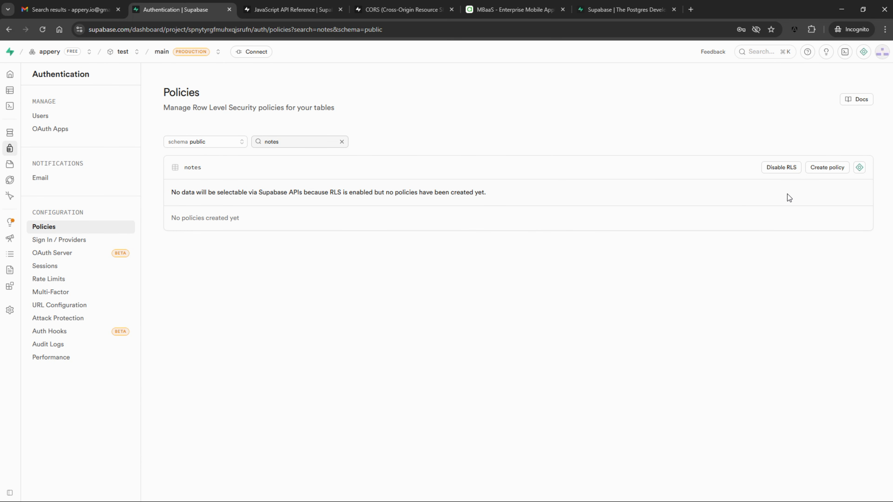
pyautogui.click(782, 168)
pyautogui.click(486, 295)
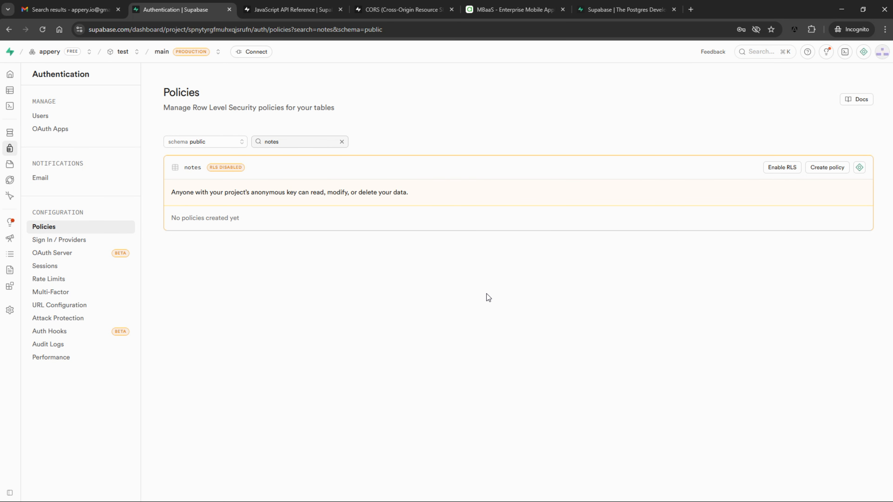
pyautogui.hotkey('ctrl', '5')
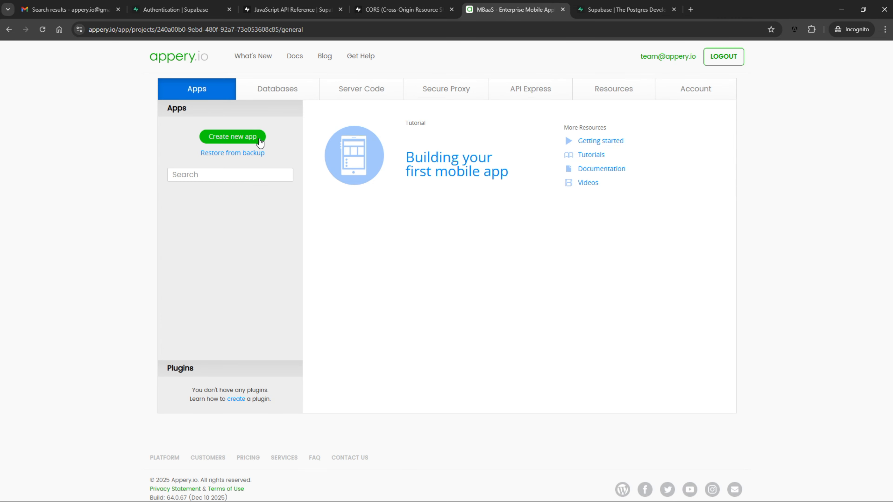
# Create a new Ionic Blank app named 'app'
pyautogui.click(261, 141)
pyautogui.write('app')
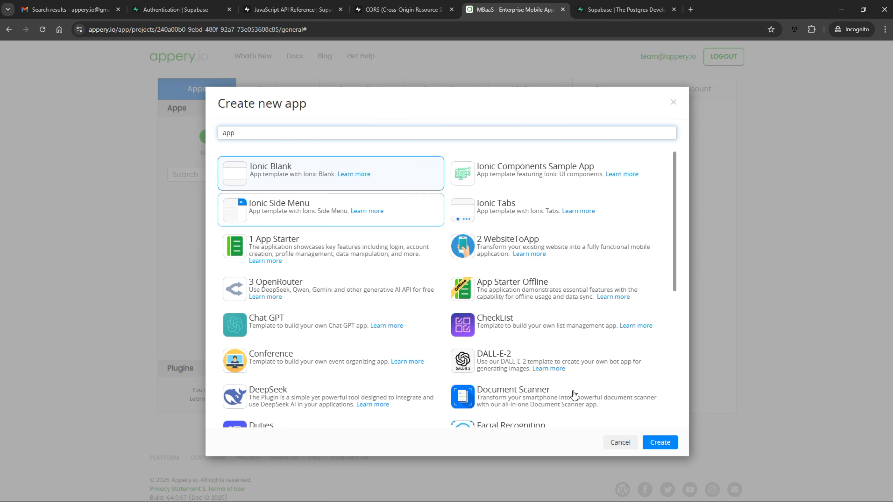
pyautogui.click(660, 442)
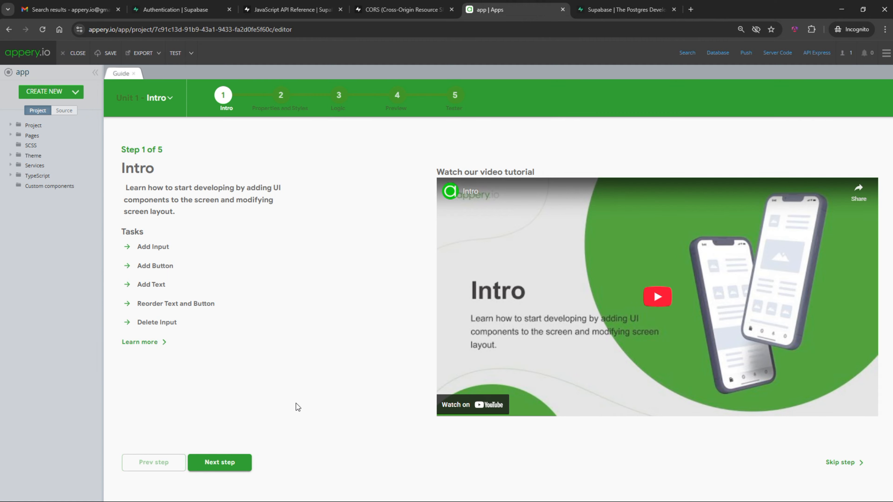
# Import the Supabase plugin from the plugin catalog and open its supabasescreen page
pyautogui.click(75, 92)
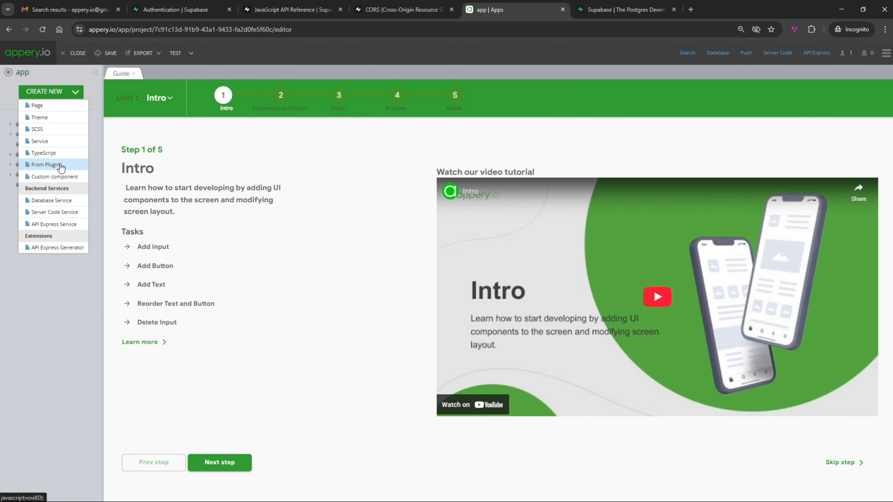
pyautogui.click(61, 168)
pyautogui.click(291, 106)
pyautogui.write('su')
pyautogui.click(433, 132)
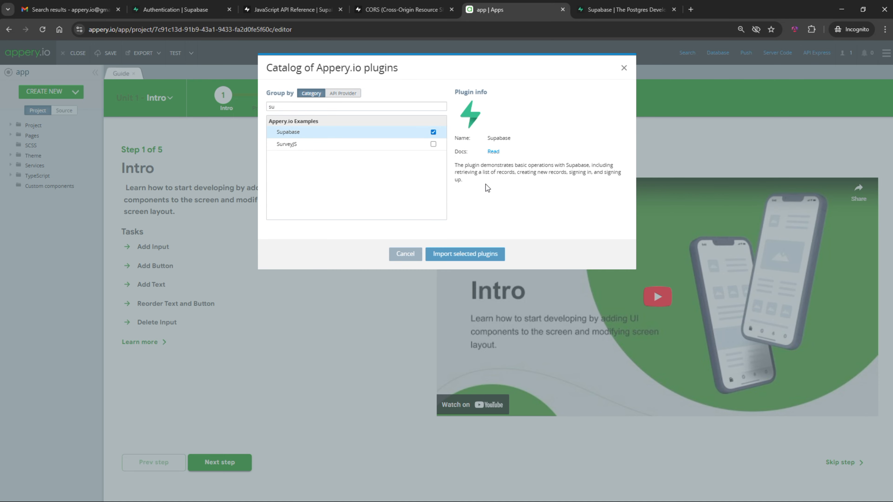
pyautogui.click(488, 254)
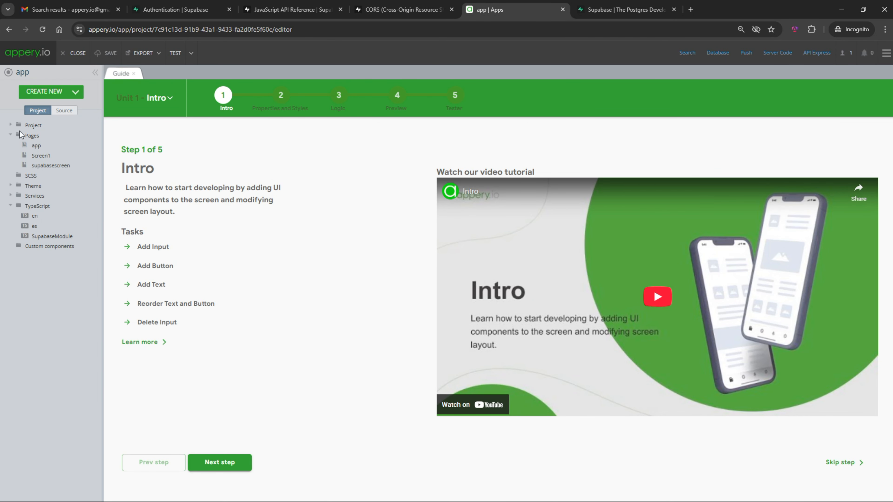
pyautogui.click(53, 166)
# Review the ngOnInit function code under supabasescreen's Functions
pyautogui.click(116, 164)
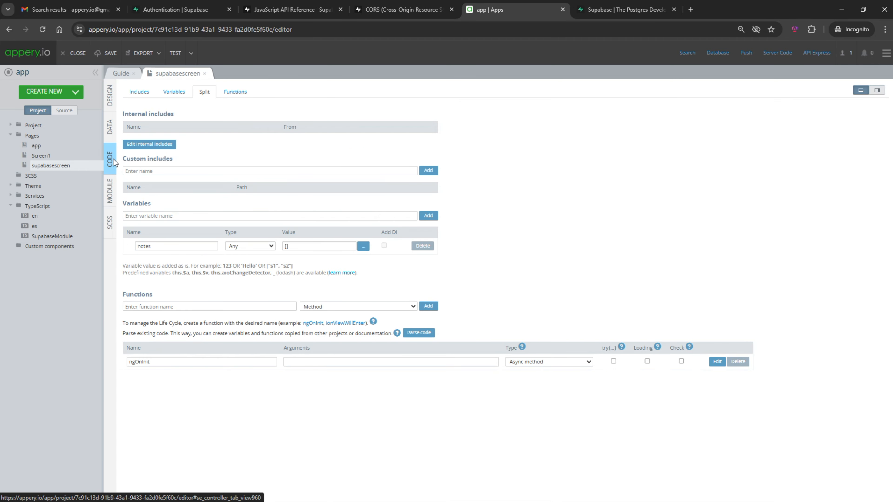
pyautogui.click(233, 92)
pyautogui.click(717, 170)
pyautogui.scroll(-4, 436, 352)
pyautogui.scroll(3, 437, 352)
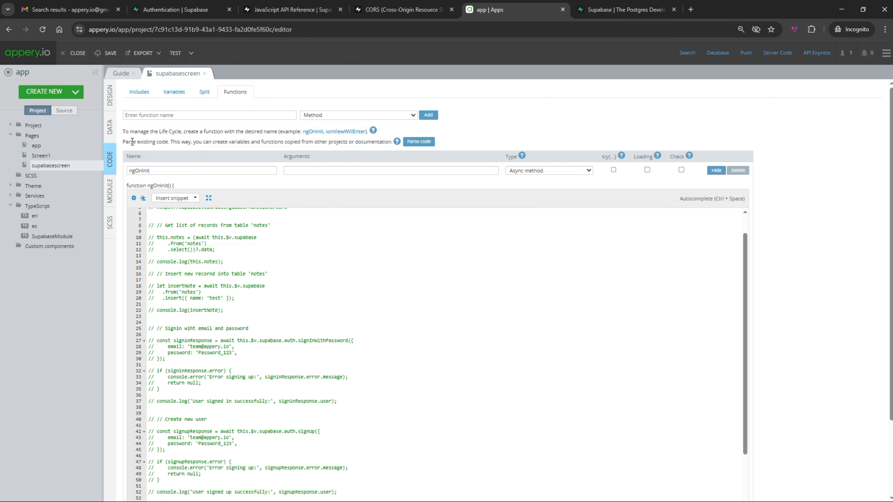
# Close supabasescreen and open the project's Model and Storage settings
pyautogui.click(206, 74)
pyautogui.click(12, 125)
pyautogui.click(53, 145)
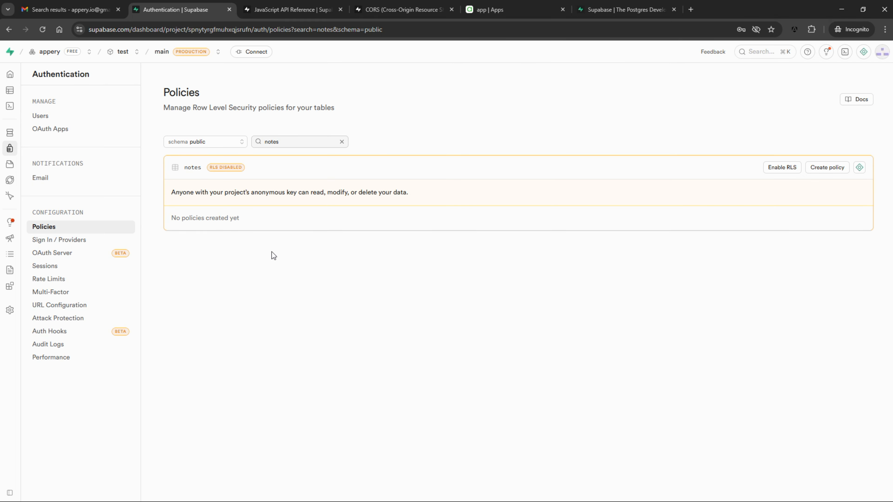
# Paste the Supabase project URL and publishable key as the supabaseUrl and supabaseKey defaults
pyautogui.click(255, 56)
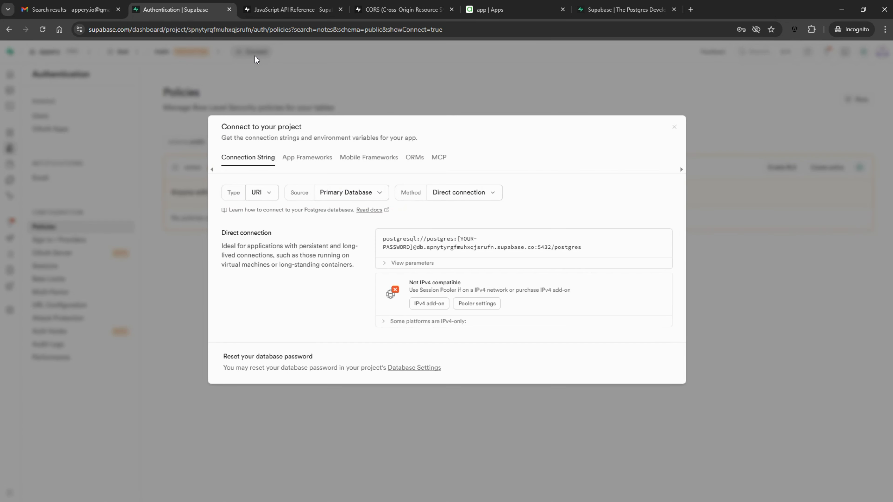
pyautogui.click(309, 162)
pyautogui.moveTo(327, 252); pyautogui.dragTo(484, 252)
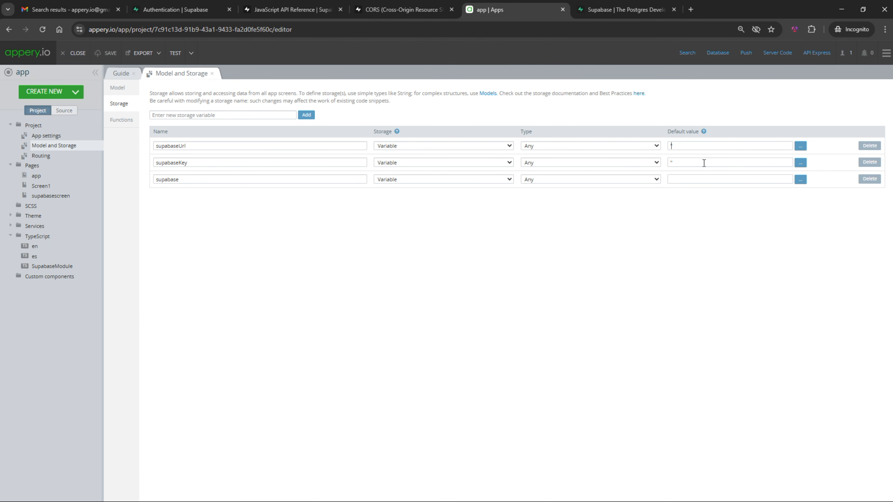
pyautogui.write('https://spnytyrgfmuhxqjsrufn.supabase.co')
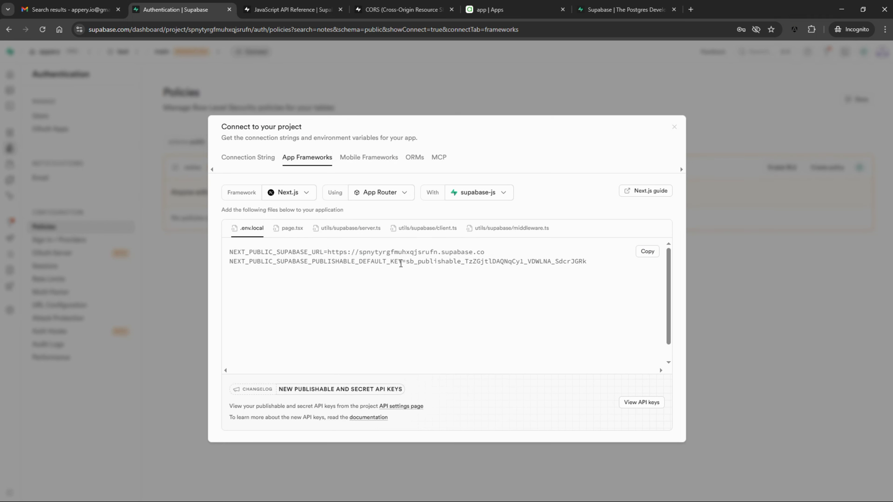
pyautogui.moveTo(407, 261); pyautogui.dragTo(587, 262)
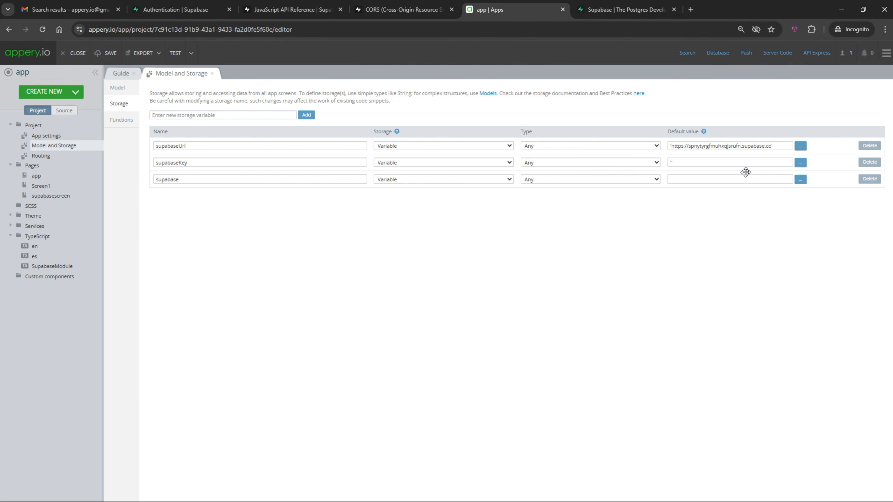
pyautogui.hotkey('ctrl', 'v')
pyautogui.click(303, 241)
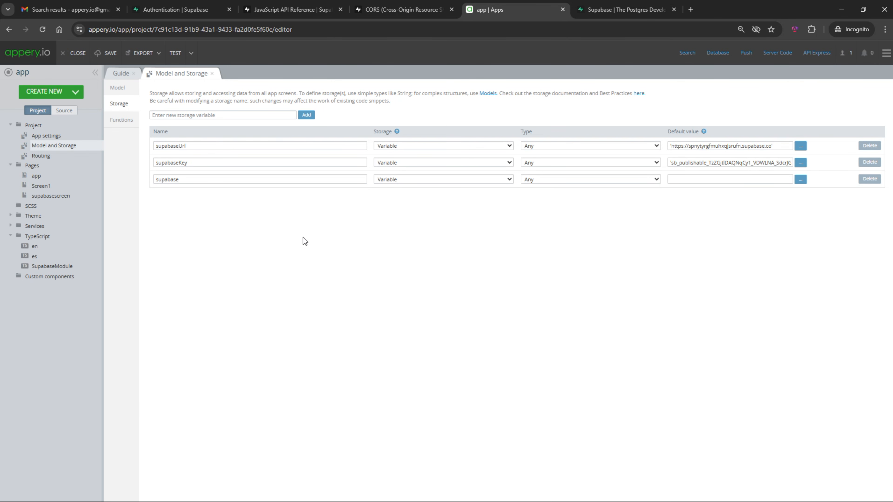
pyautogui.click(80, 96)
pyautogui.click(75, 103)
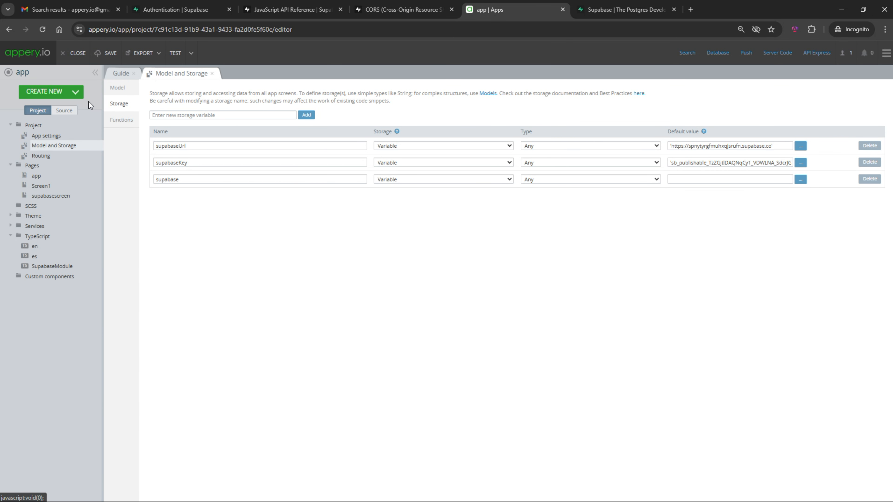
# Create a page named 'notes' and set its toolbar title to 'Notes'
pyautogui.write('notes')
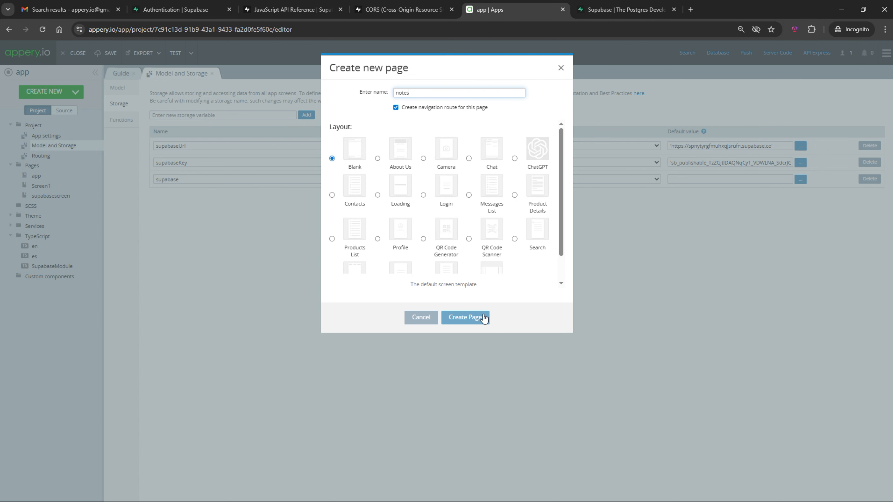
pyautogui.click(484, 318)
pyautogui.doubleClick(387, 154)
pyautogui.hotkey('ctrl', 'a')
pyautogui.write('Notes')
pyautogui.click(440, 215)
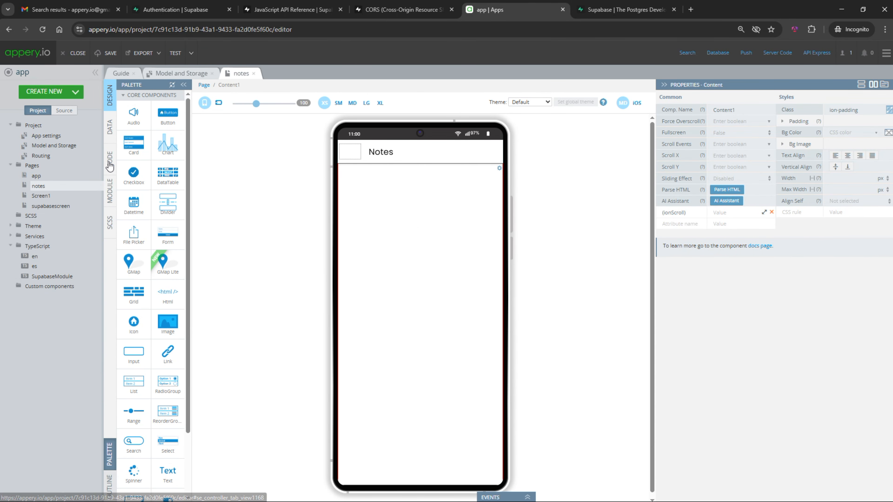
# Add a page variable 'notes' with value [] on the notes page
pyautogui.click(110, 165)
pyautogui.click(174, 91)
pyautogui.click(177, 114)
pyautogui.write('notes')
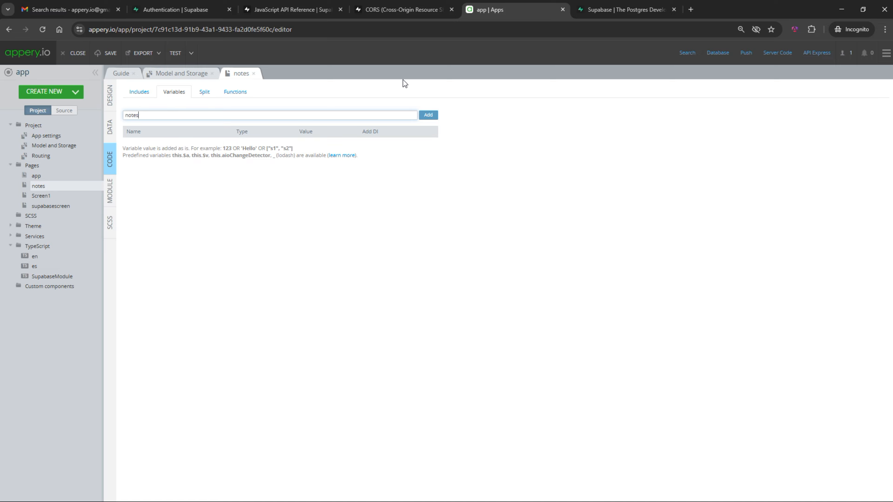
pyautogui.click(432, 116)
pyautogui.click(309, 145)
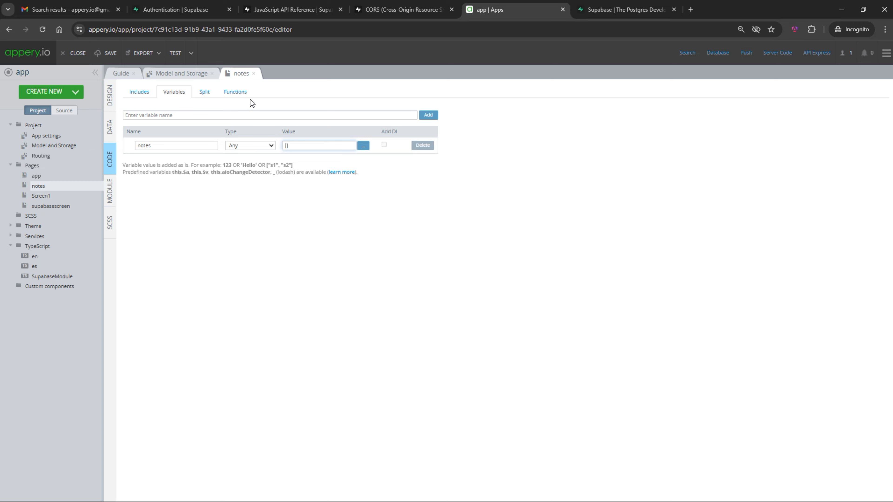
pyautogui.click(234, 93)
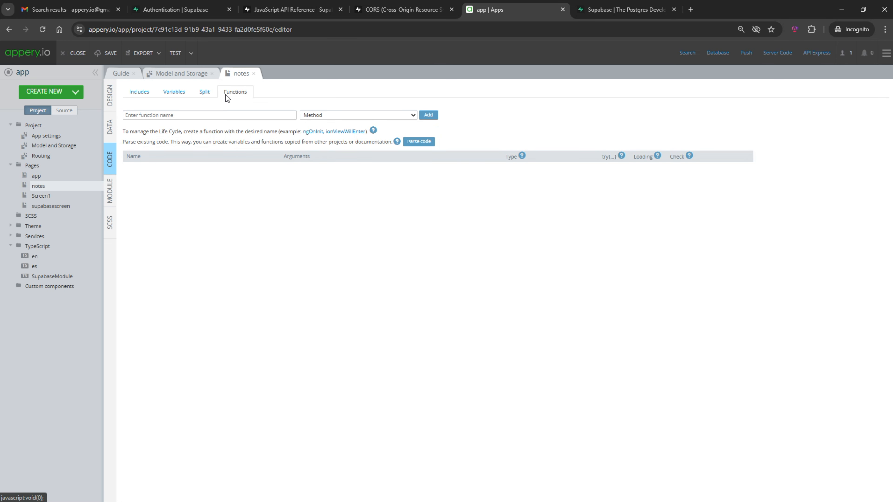
# Add an ionViewWillEnter function and paste Supabase's example select query into it
pyautogui.click(338, 133)
pyautogui.hotkey('ctrl', '3')
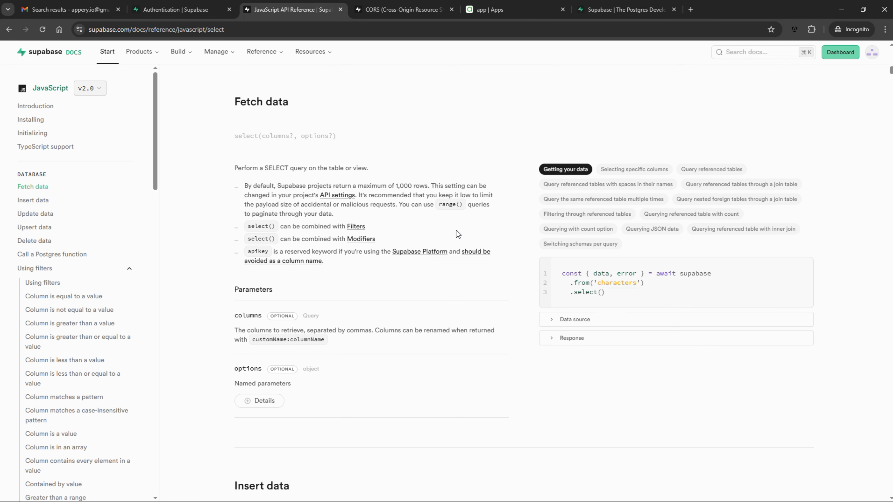
pyautogui.moveTo(619, 304)
pyautogui.click(803, 268)
pyautogui.hotkey('ctrl', '5')
pyautogui.hotkey('ctrl', 'v')
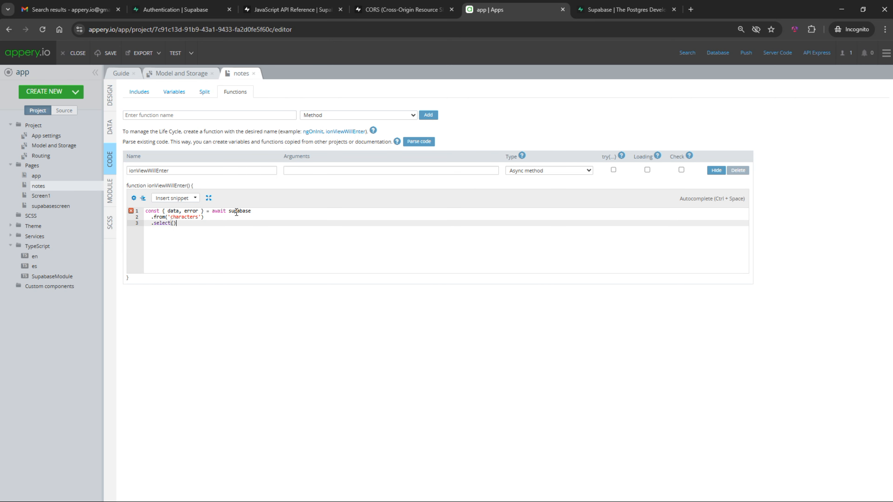
# Prefix supabase with 'this.$v.' and add console.log(data) after the query
pyautogui.click(183, 74)
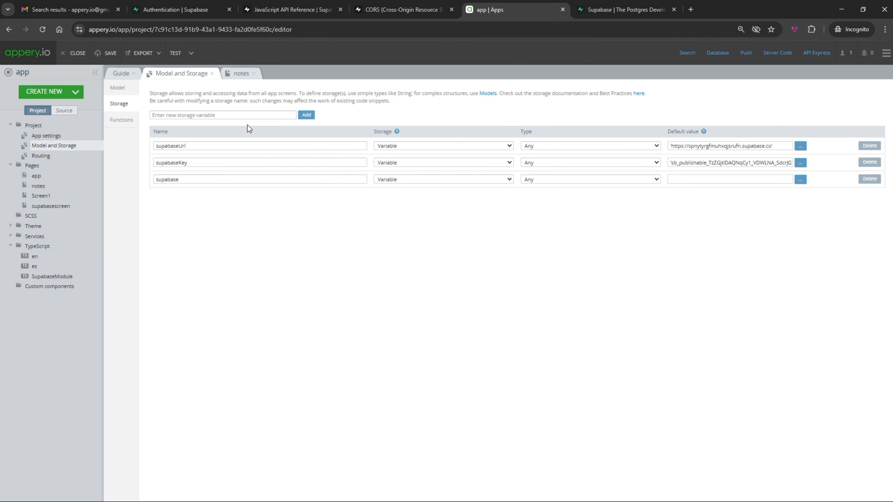
pyautogui.click(242, 73)
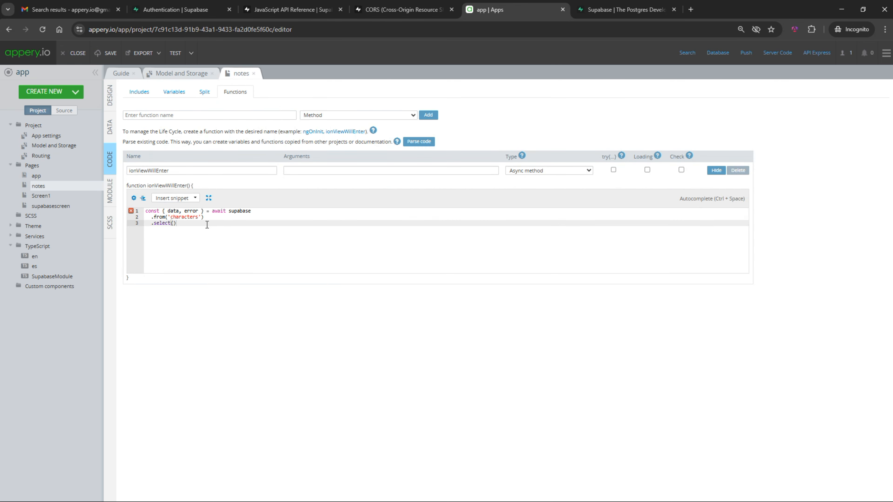
pyautogui.click(229, 212)
pyautogui.write('this.$')
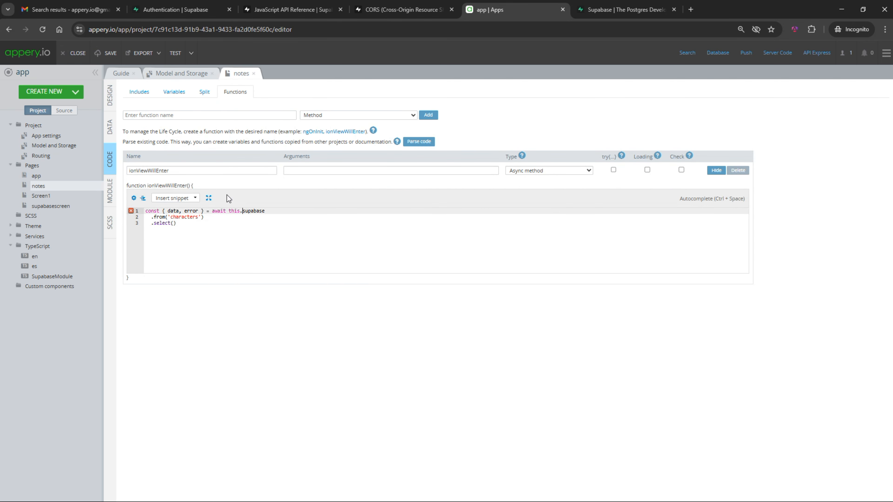
pyautogui.write('v.')
pyautogui.click(223, 234)
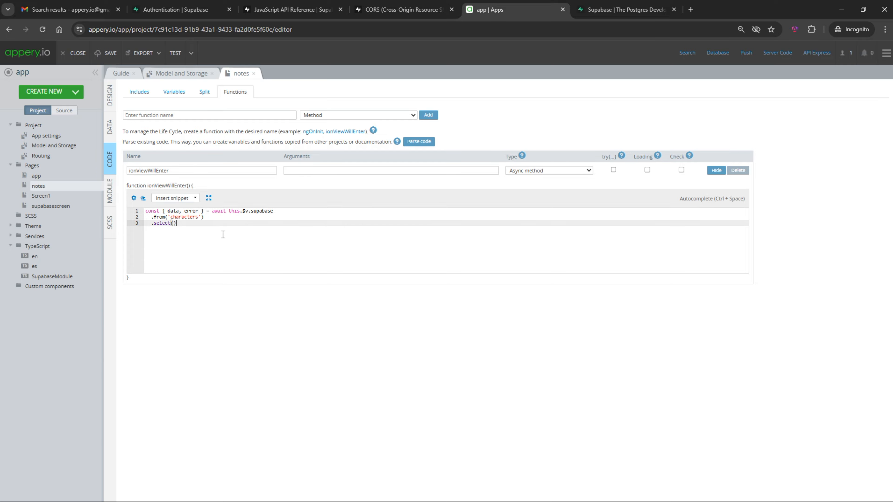
pyautogui.press('Return')
pyautogui.press('Return')
pyautogui.write('console.log(data);')
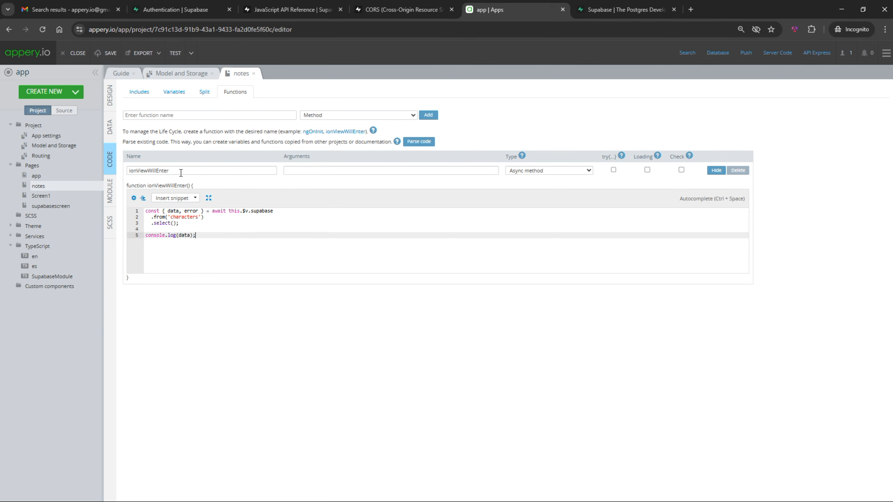
pyautogui.click(41, 155)
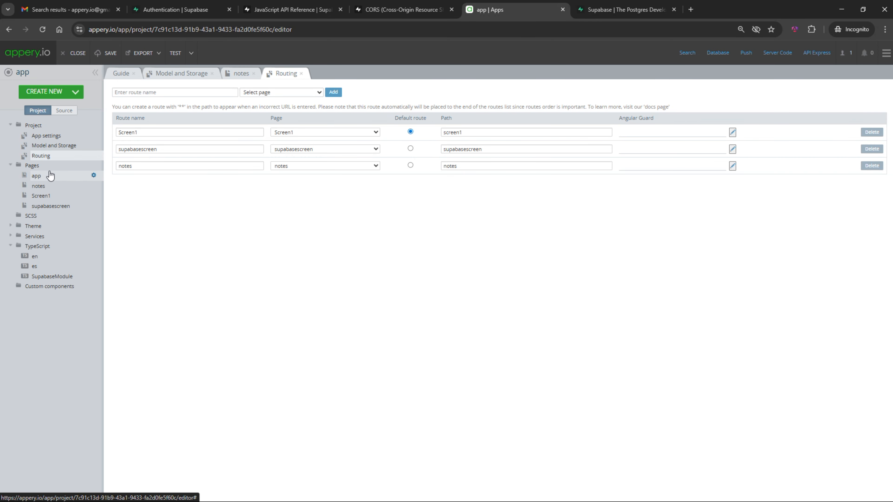
# Set notes as the default route and run the preview with the browser Console showing
pyautogui.click(410, 166)
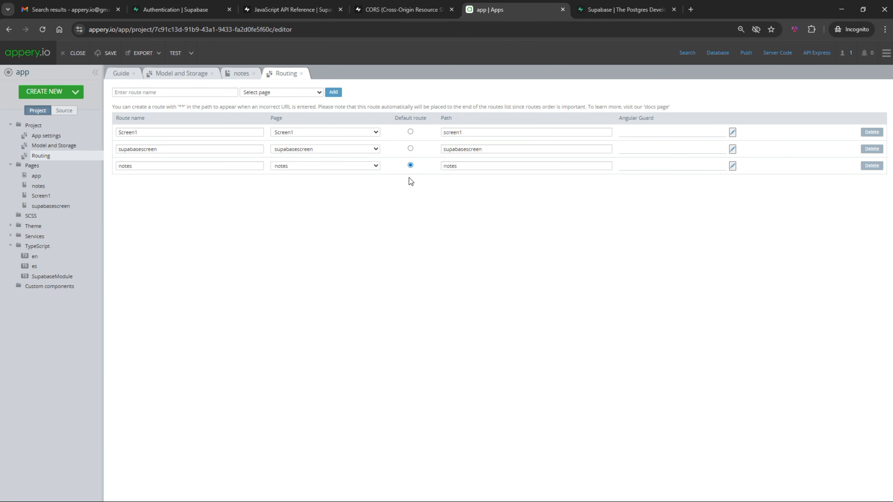
pyautogui.click(175, 54)
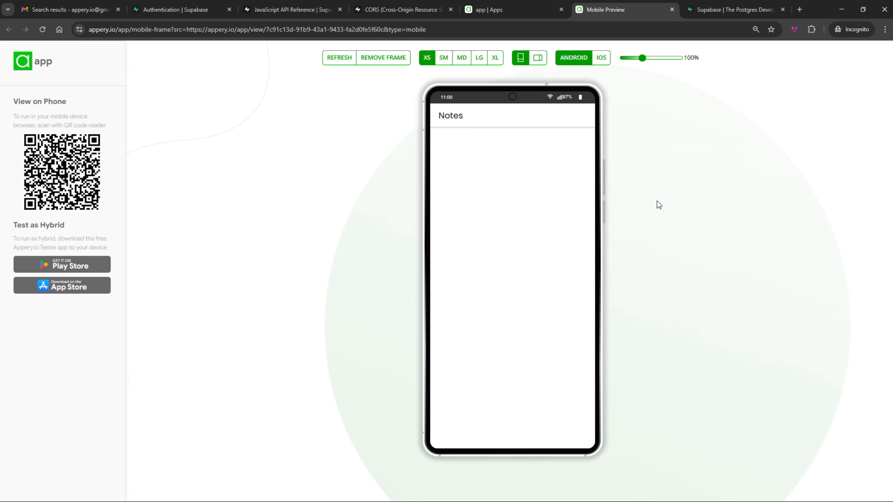
pyautogui.rightClick(658, 201)
pyautogui.click(693, 392)
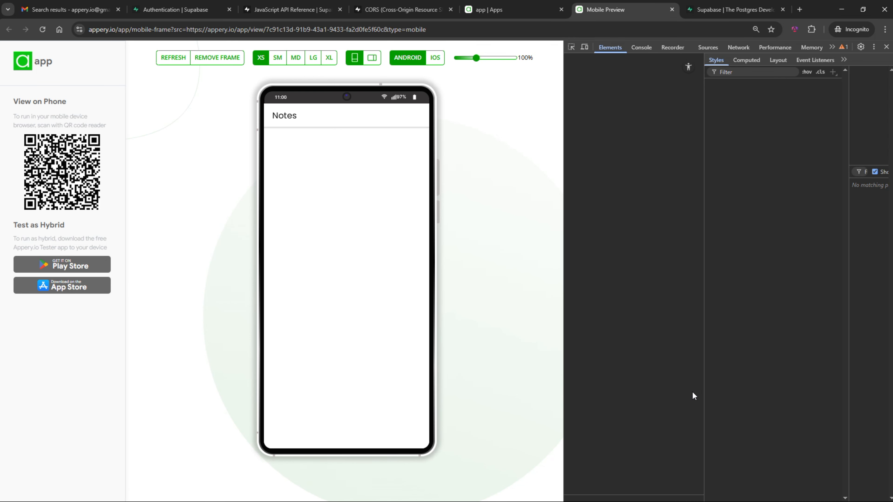
pyautogui.click(637, 48)
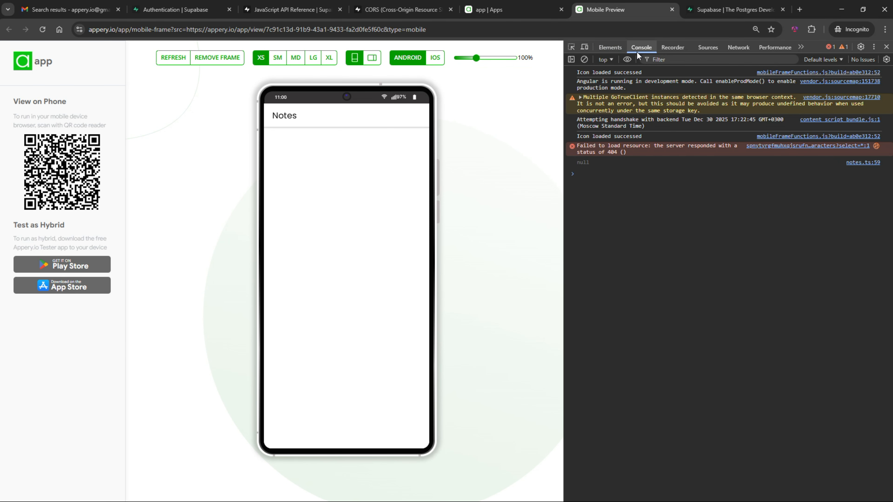
# Query 'notes' instead of 'characters', verify the logged name-1 record, and start assigning this.notes
pyautogui.click(498, 9)
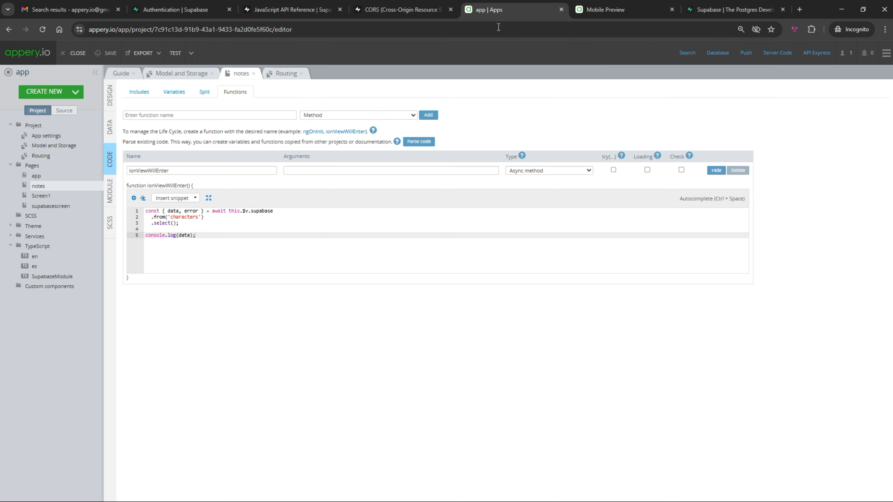
pyautogui.doubleClick(190, 217)
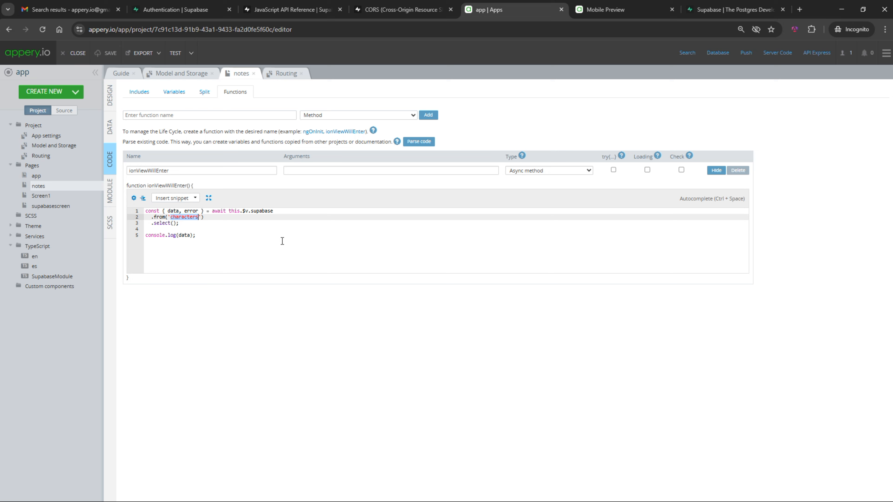
pyautogui.write('notes')
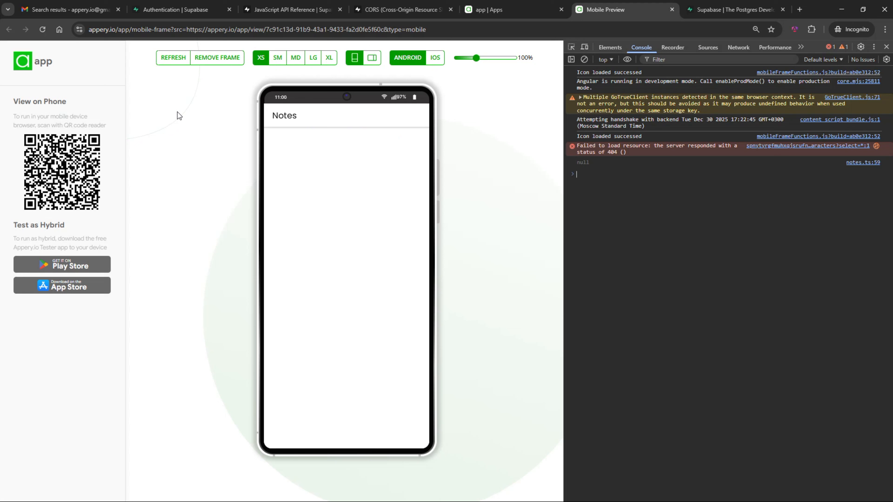
pyautogui.click(177, 64)
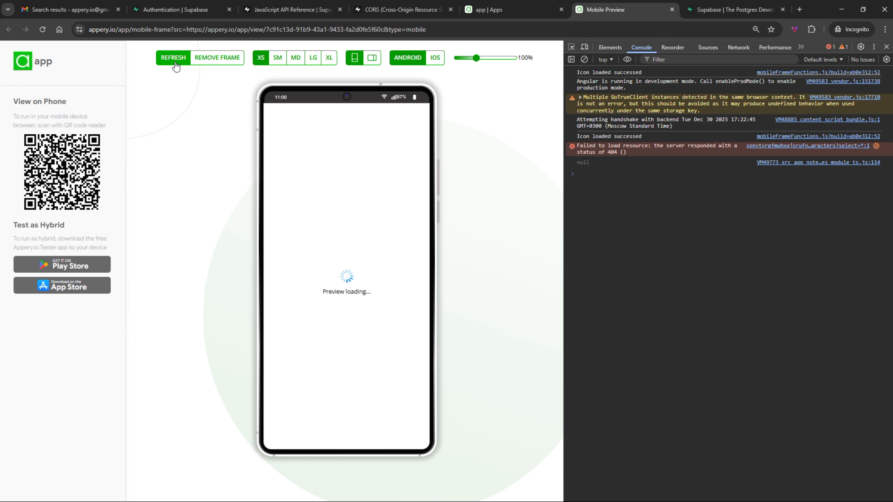
pyautogui.click(582, 238)
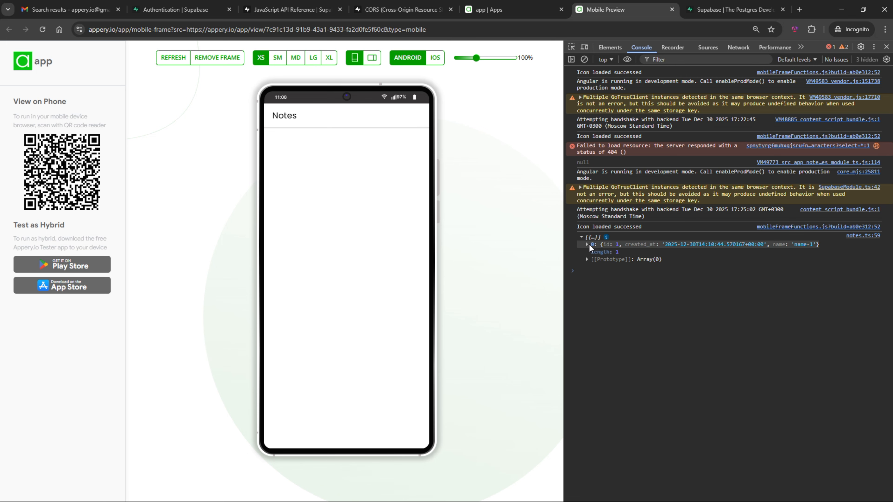
pyautogui.click(588, 244)
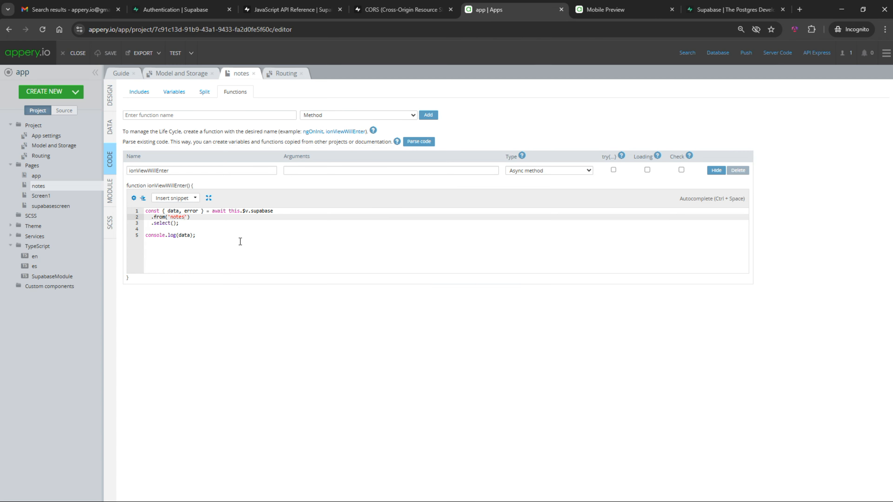
pyautogui.press('Return')
pyautogui.press('Return')
pyautogui.write('this.notes')
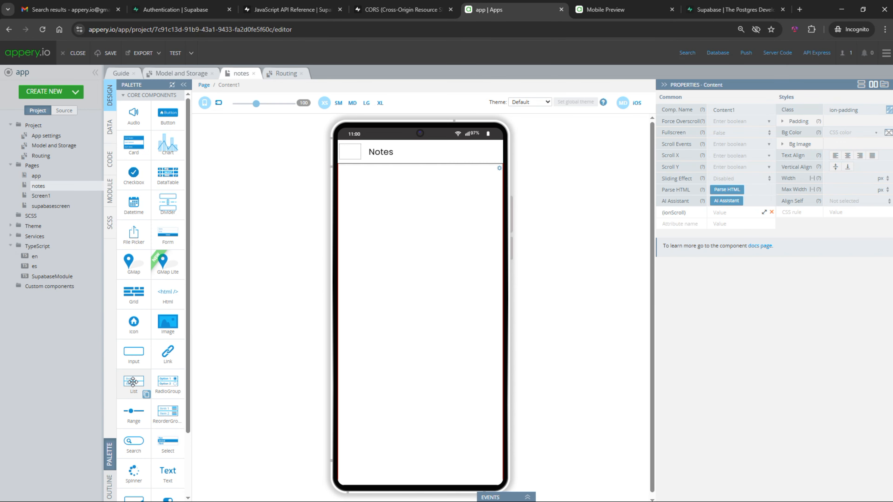
# Delete the second list item and give the first one *ngFor 'let note of notes'
pyautogui.click(446, 203)
pyautogui.click(491, 198)
pyautogui.click(463, 134)
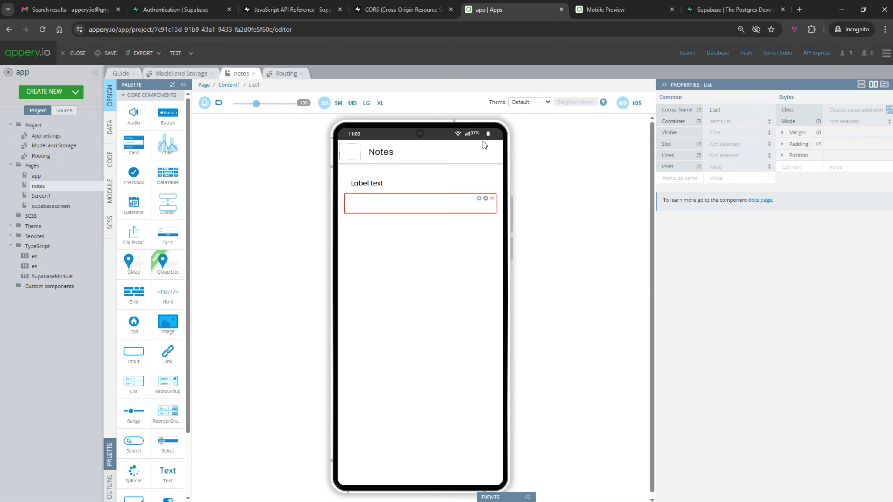
pyautogui.click(681, 247)
pyautogui.click(687, 271)
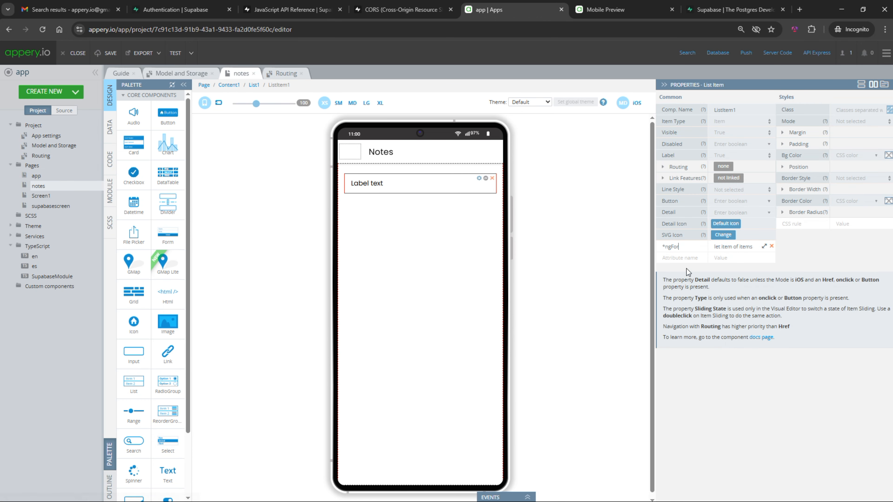
pyautogui.doubleClick(746, 247)
pyautogui.write('notes')
pyautogui.doubleClick(726, 247)
pyautogui.write('note')
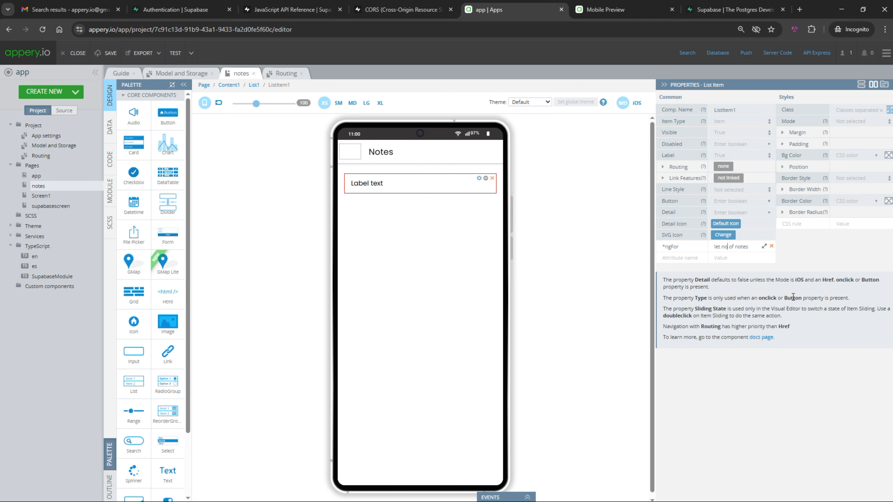
# Set the list item label to {{note.name}} and refresh the Mobile Preview
pyautogui.doubleClick(352, 181)
pyautogui.press('BackSpace')
pyautogui.write('{{note}}')
pyautogui.press('Left')
pyautogui.press('Left')
pyautogui.write('.name')
pyautogui.click(318, 199)
pyautogui.click(177, 57)
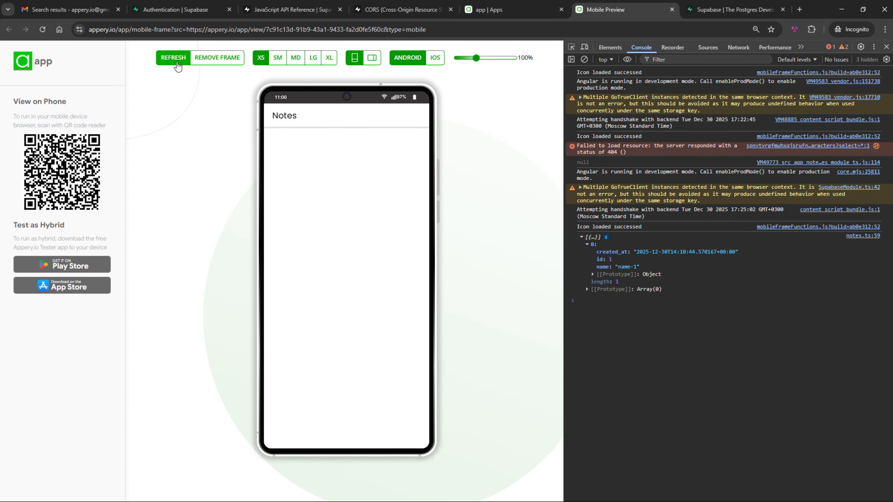
pyautogui.click(176, 62)
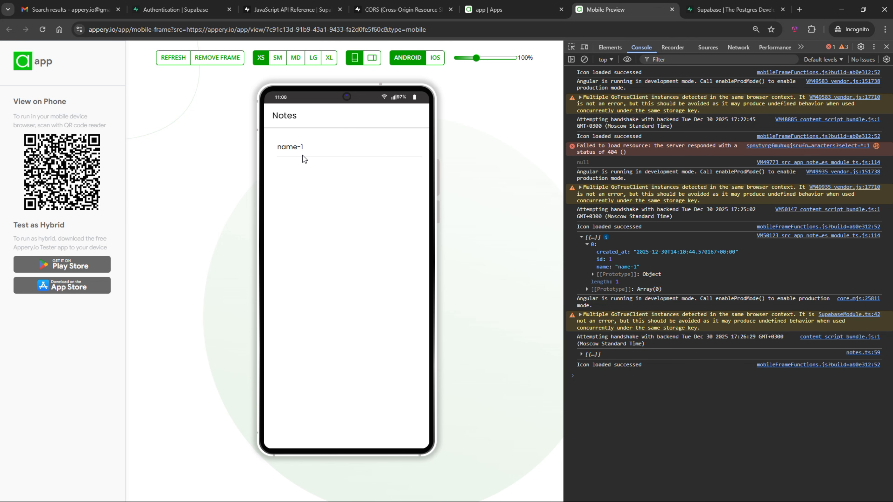
pyautogui.click(489, 10)
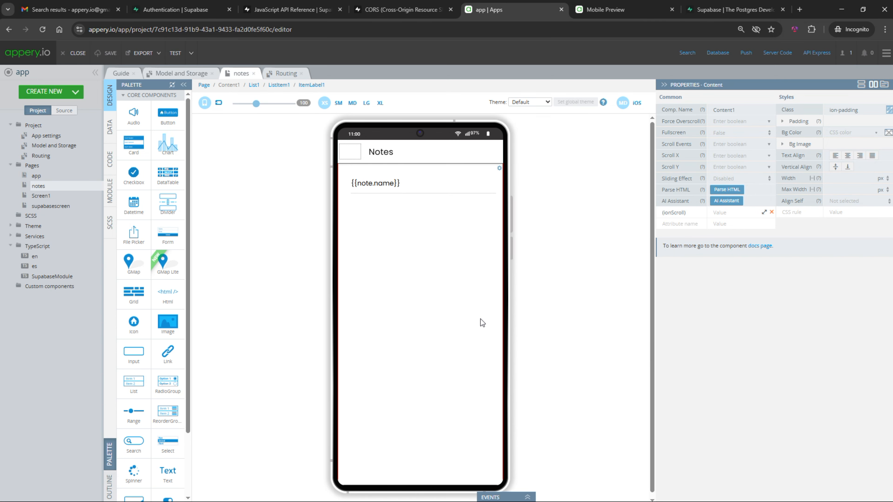
# Import the Fab Plugin from the plugin catalog, found by searching 'fa'
pyautogui.click(76, 92)
pyautogui.click(66, 165)
pyautogui.click(315, 107)
pyautogui.write('fa')
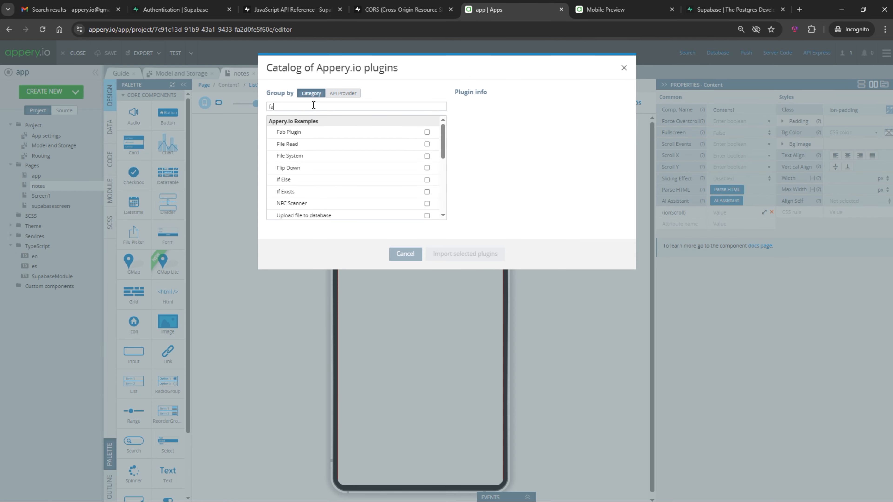
pyautogui.click(433, 132)
pyautogui.click(465, 254)
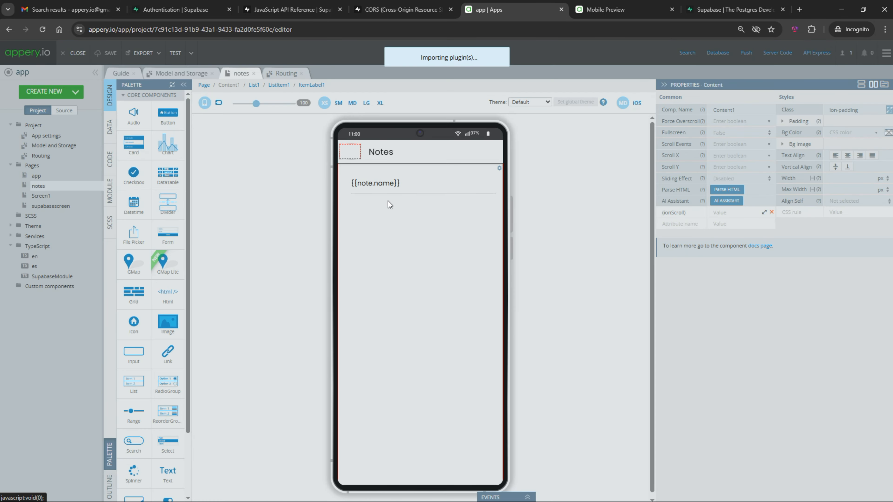
# Take the floating ADD button from the new fab page onto the notes page
pyautogui.click(35, 186)
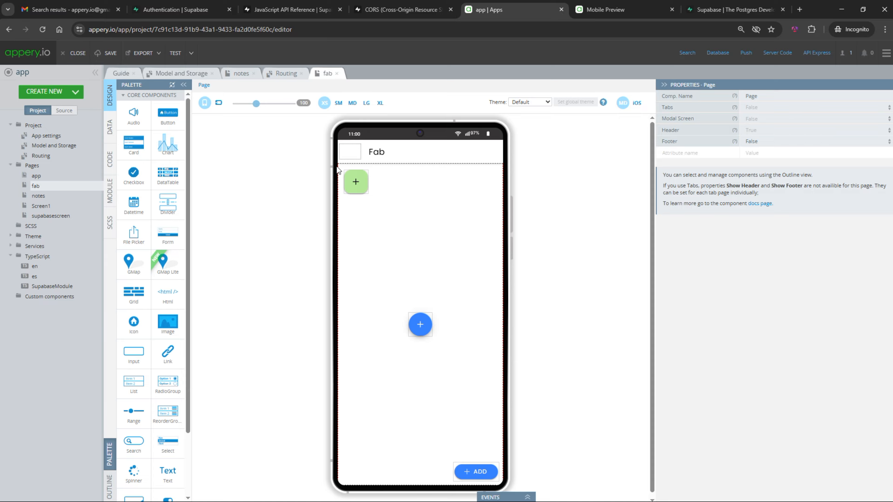
pyautogui.click(457, 469)
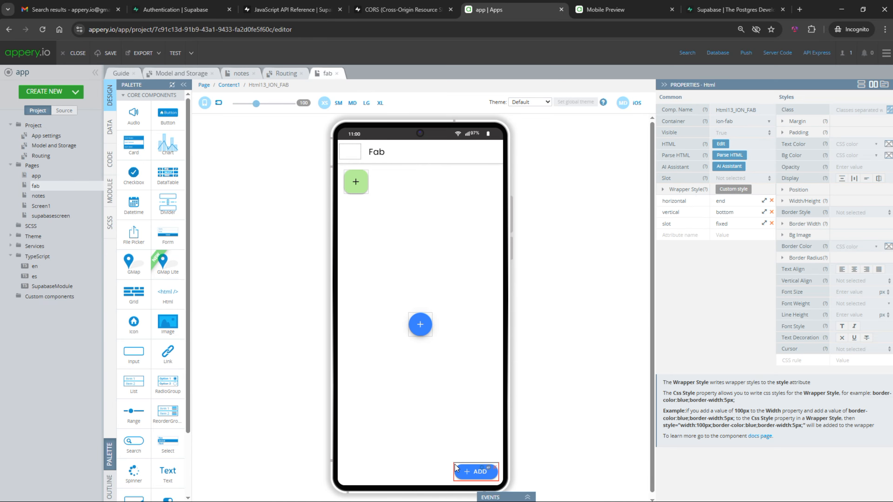
pyautogui.click(57, 195)
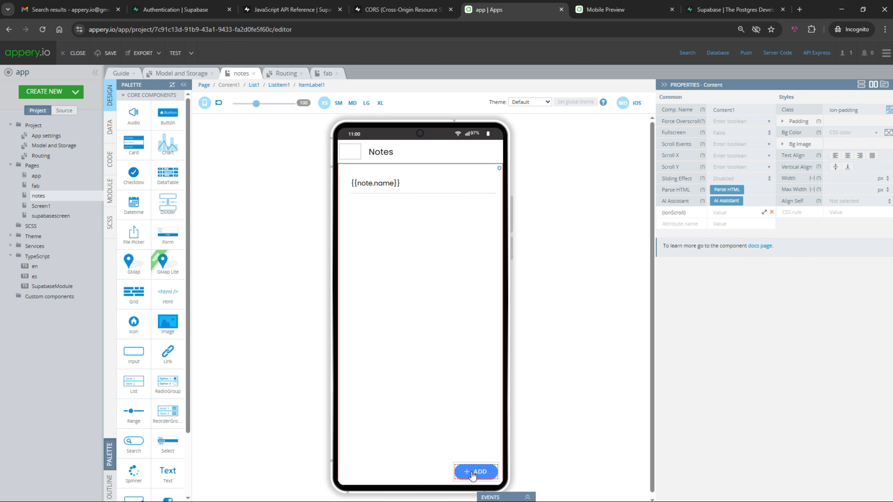
# Create a page named 'note' without a footer and titled 'Note'
pyautogui.click(74, 92)
pyautogui.click(35, 103)
pyautogui.write('note')
pyautogui.click(459, 319)
pyautogui.click(749, 142)
pyautogui.click(752, 166)
pyautogui.click(464, 134)
pyautogui.doubleClick(396, 153)
pyautogui.write('Note')
# Add a form to the page with an input field labelled 'Notes'
pyautogui.click(471, 299)
pyautogui.moveTo(167, 232); pyautogui.dragTo(424, 255)
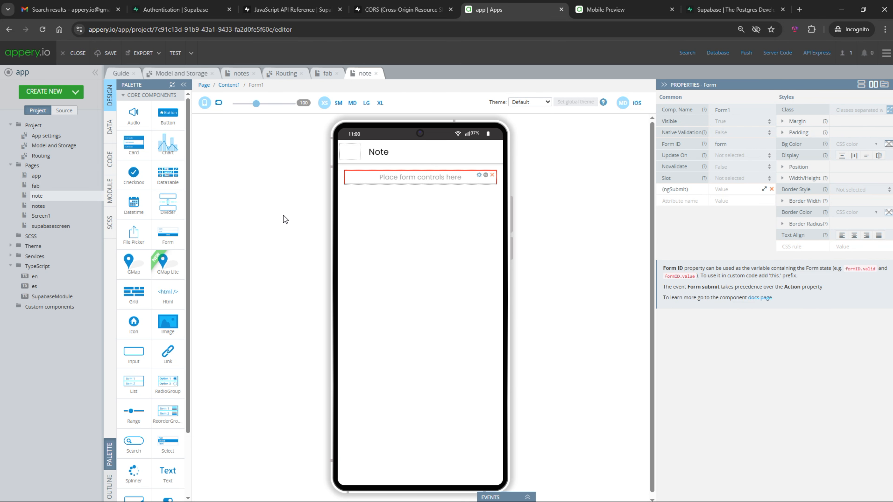
pyautogui.moveTo(133, 352); pyautogui.dragTo(417, 184)
pyautogui.doubleClick(358, 180)
pyautogui.write('Notes')
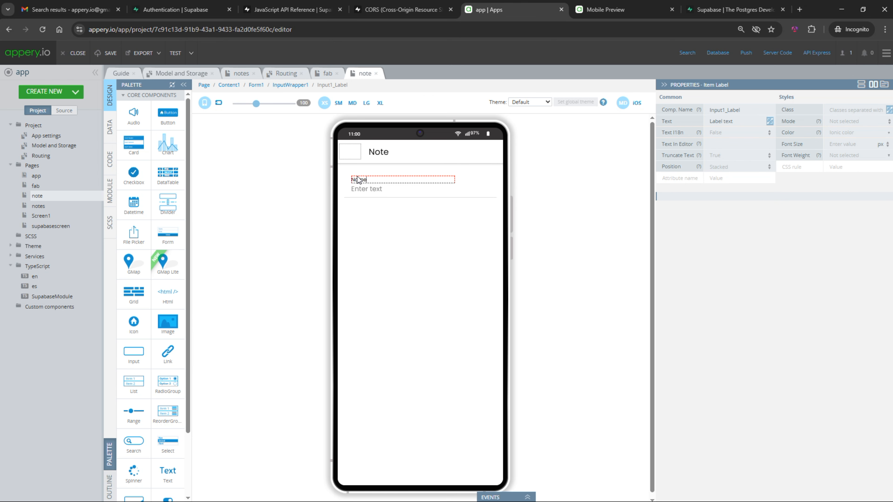
pyautogui.click(388, 191)
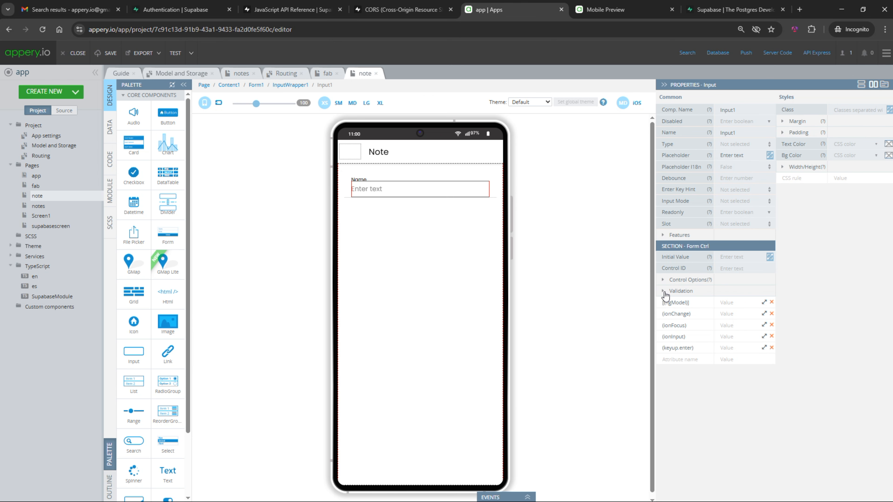
# Make the input required with Show Errors True, and bind it to item.name
pyautogui.click(665, 292)
pyautogui.click(736, 302)
pyautogui.click(730, 314)
pyautogui.click(765, 325)
pyautogui.click(737, 341)
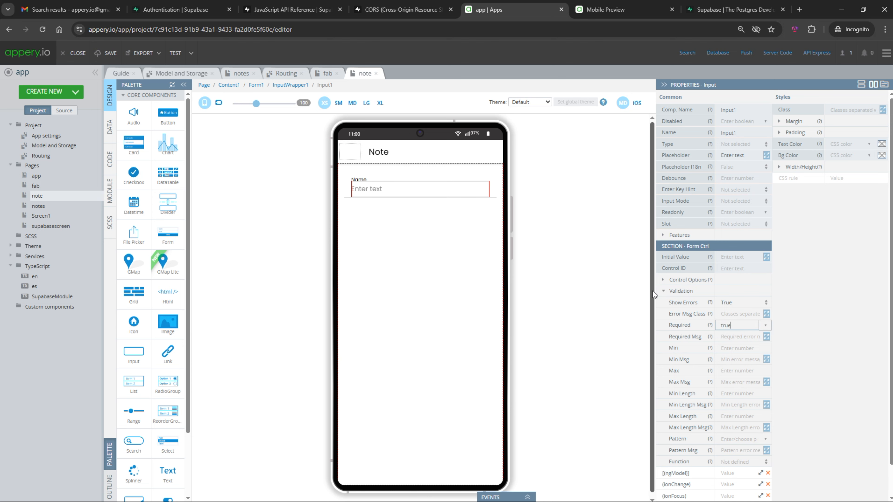
pyautogui.click(666, 291)
pyautogui.click(732, 303)
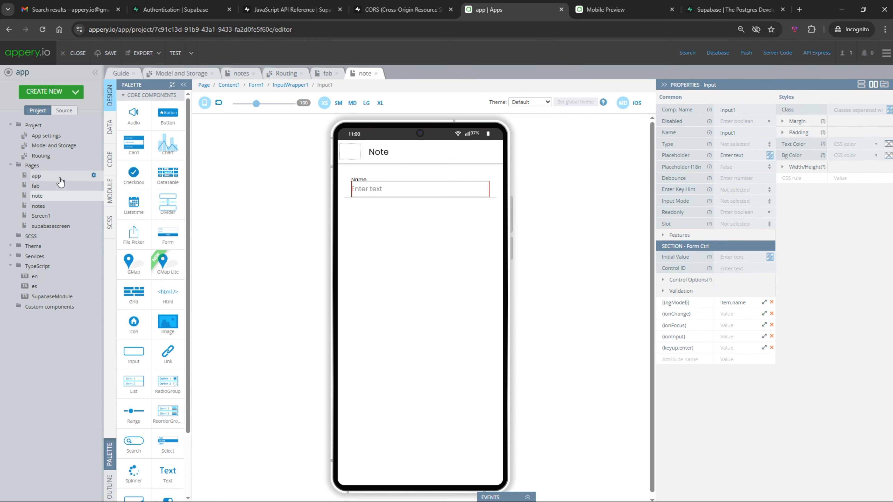
# Check the item variable's value in the note page's code
pyautogui.click(109, 160)
pyautogui.click(174, 91)
pyautogui.click(294, 146)
pyautogui.click(110, 94)
# Add a 'Save' button below the input with its (click) set to save()
pyautogui.moveTo(162, 110); pyautogui.dragTo(399, 229)
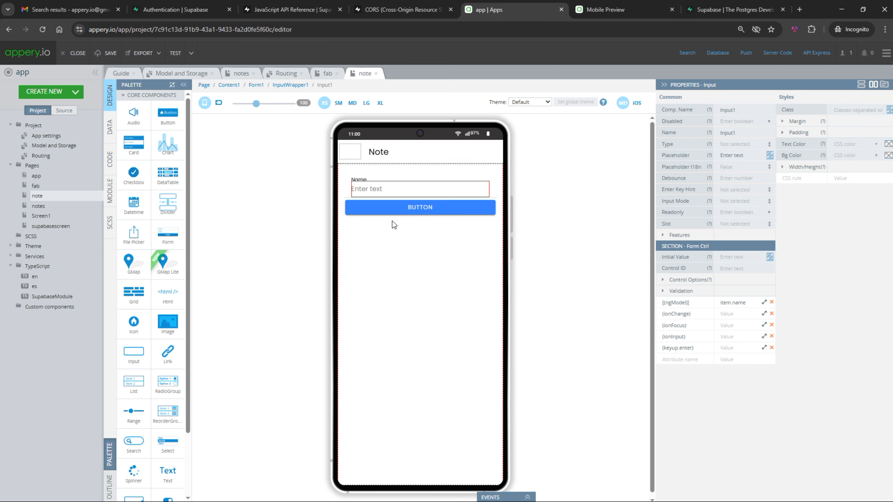
pyautogui.click(419, 207)
pyautogui.write('Save')
pyautogui.press('Return')
pyautogui.click(732, 247)
pyautogui.write('s')
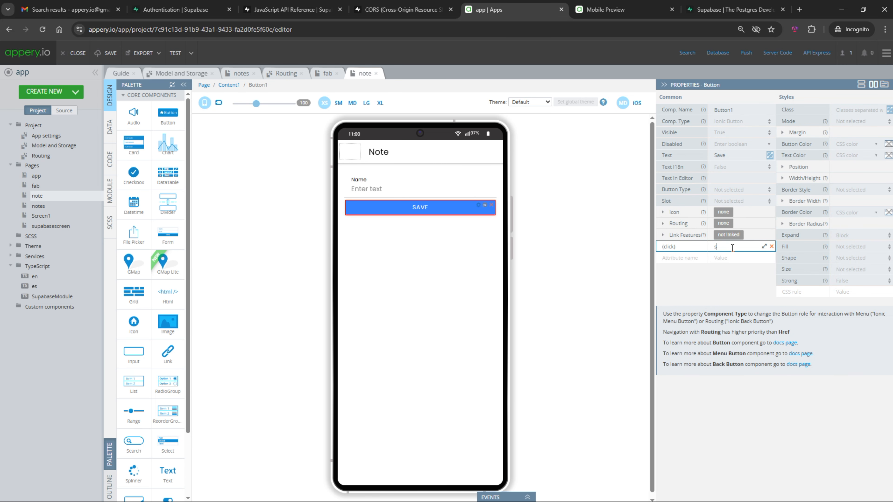
pyautogui.write('ave()')
pyautogui.press('Return')
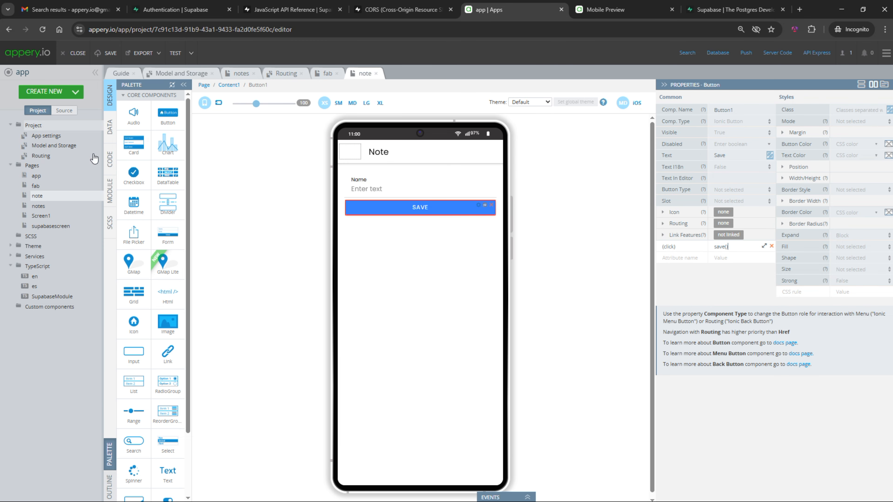
# Start a new async page function named save
pyautogui.click(110, 159)
pyautogui.click(201, 115)
pyautogui.write('save')
pyautogui.click(362, 116)
pyautogui.click(358, 137)
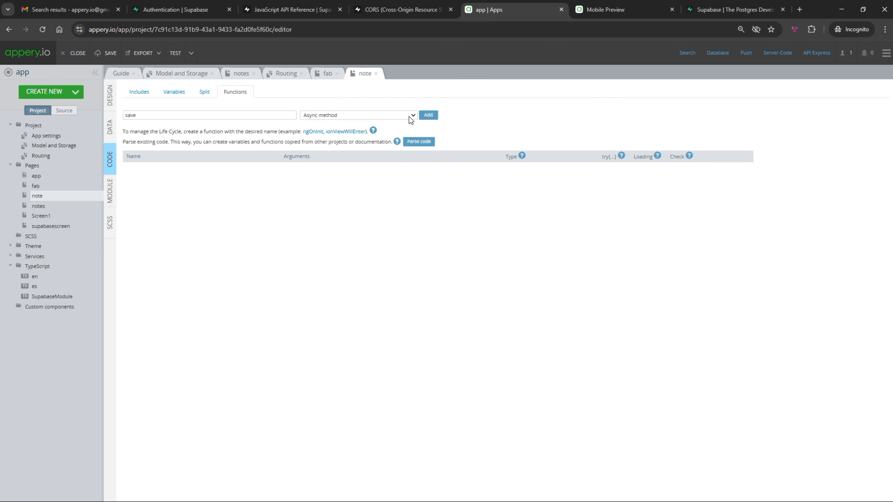
# Create the save function and paste the Supabase 'Insert data' example into it
pyautogui.click(428, 115)
pyautogui.click(291, 10)
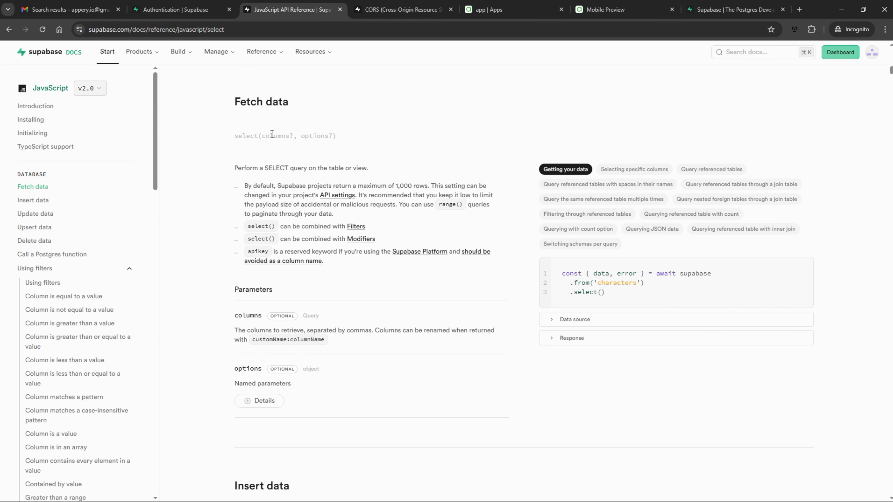
pyautogui.click(32, 200)
pyautogui.click(805, 193)
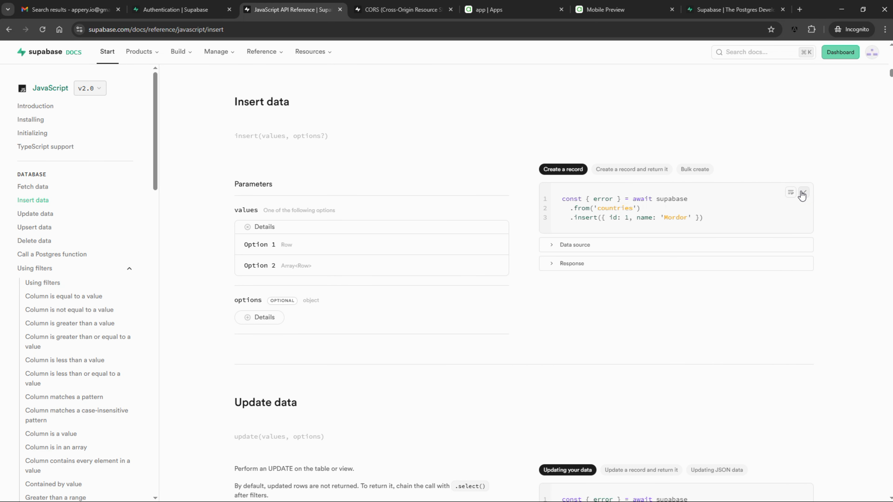
pyautogui.click(527, 13)
pyautogui.hotkey('ctrl', 'v')
# Make the insert use this.$v.supabase, the 'notes' table, and this.item
pyautogui.doubleClick(183, 217)
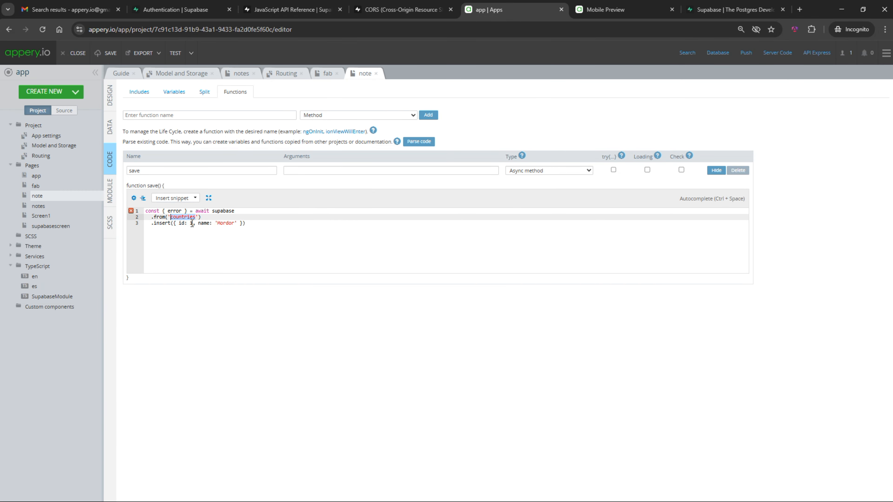
pyautogui.write('notes')
pyautogui.click(213, 211)
pyautogui.write('this.$v.')
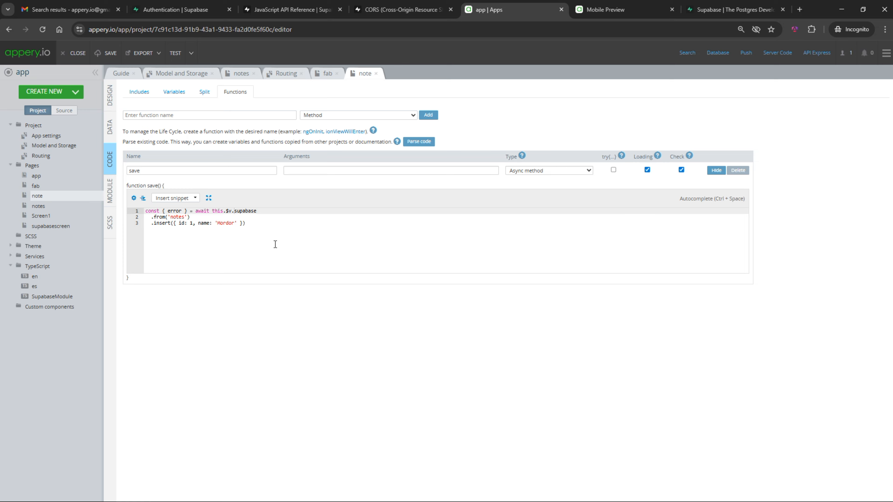
pyautogui.click(263, 226)
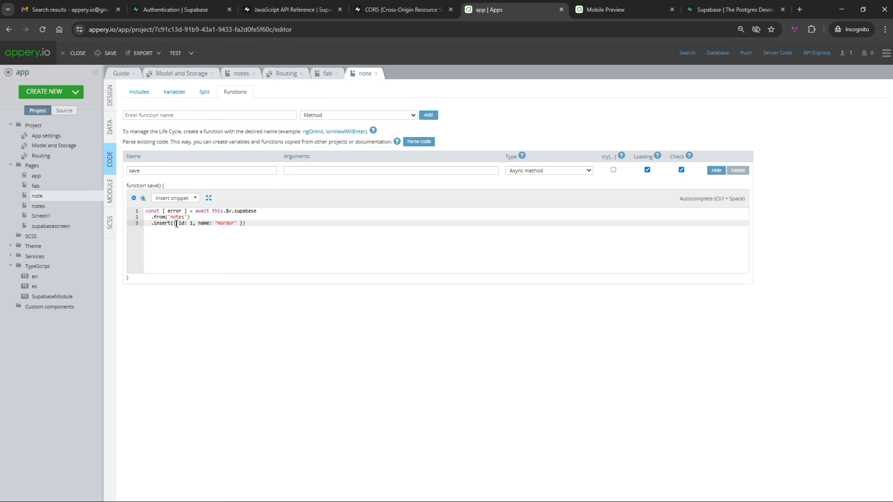
pyautogui.hotkey('shift', 'End')
pyautogui.hotkey('shift', 'Left')
pyautogui.press('BackSpace')
pyautogui.write('this.item);')
# Add an if (error) block that logs the error as JSON and calls this.$a.showError(error)
pyautogui.press('Return')
pyautogui.press('Return')
pyautogui.write('if (error) {')
pyautogui.press('Return')
pyautogui.write('console.log(JSON.stringify(error')
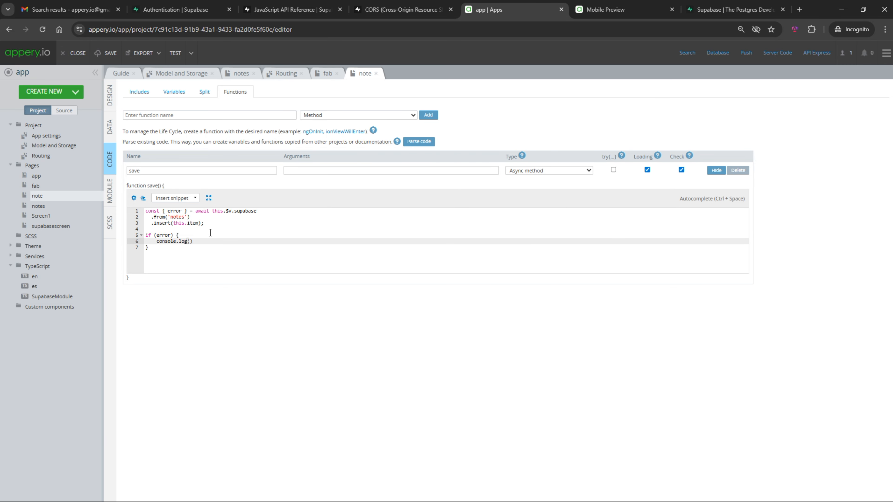
pyautogui.write('));')
pyautogui.press('Return')
pyautogui.write('this.$a.showError(error);')
# Add an else branch that toasts 'New note was created' and calls this.$a.closeModal()
pyautogui.click(264, 252)
pyautogui.write('else {')
pyautogui.press('Return')
pyautogui.write('this.$a.toast')
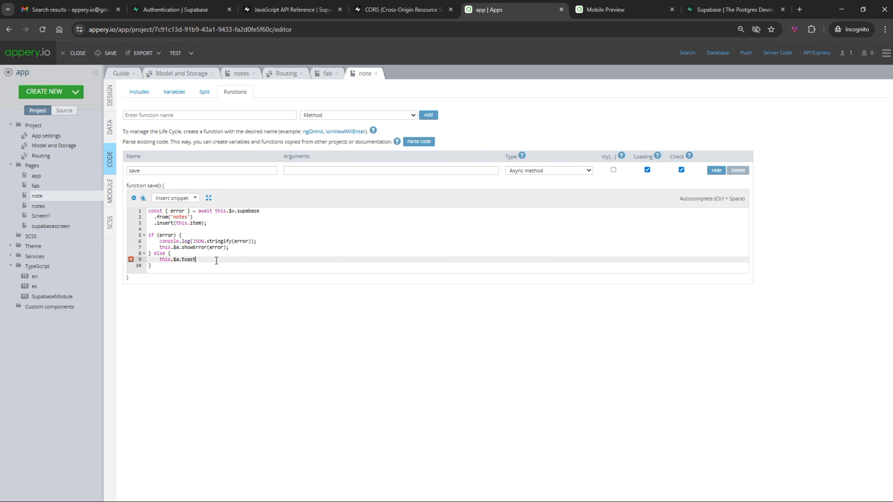
pyautogui.write('("New note was created");')
pyautogui.press('Return')
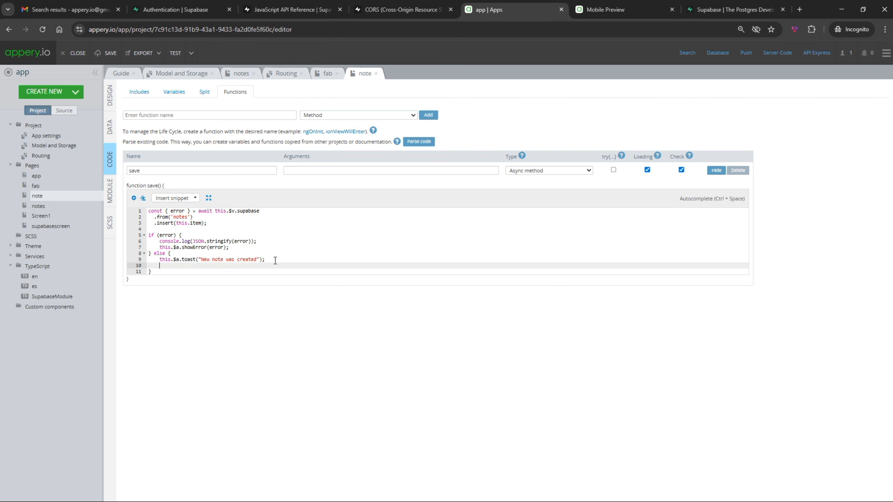
pyautogui.write('this.$a.closeModal();')
pyautogui.click(110, 95)
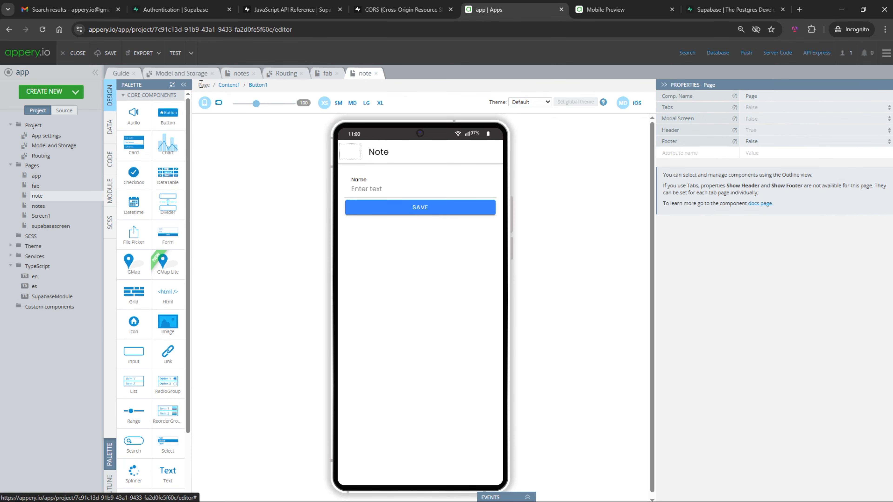
# Make the note page a modal screen and set the notes ADD button's click handler to add()
pyautogui.click(757, 118)
pyautogui.click(752, 130)
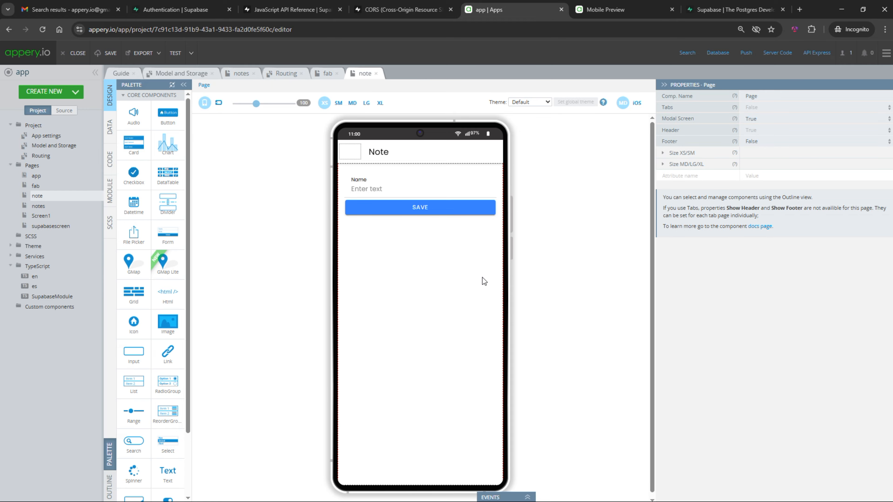
pyautogui.click(39, 206)
pyautogui.click(464, 472)
pyautogui.click(734, 247)
pyautogui.write('add(')
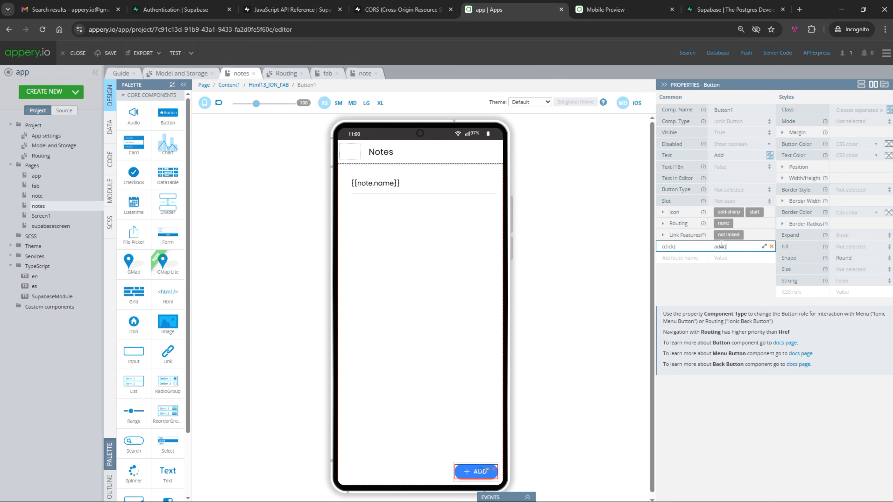
# Create an async add function on the notes page that opens the modal with $a.modal
pyautogui.click(110, 159)
pyautogui.click(178, 115)
pyautogui.write('add')
pyautogui.click(358, 115)
pyautogui.click(342, 137)
pyautogui.click(428, 115)
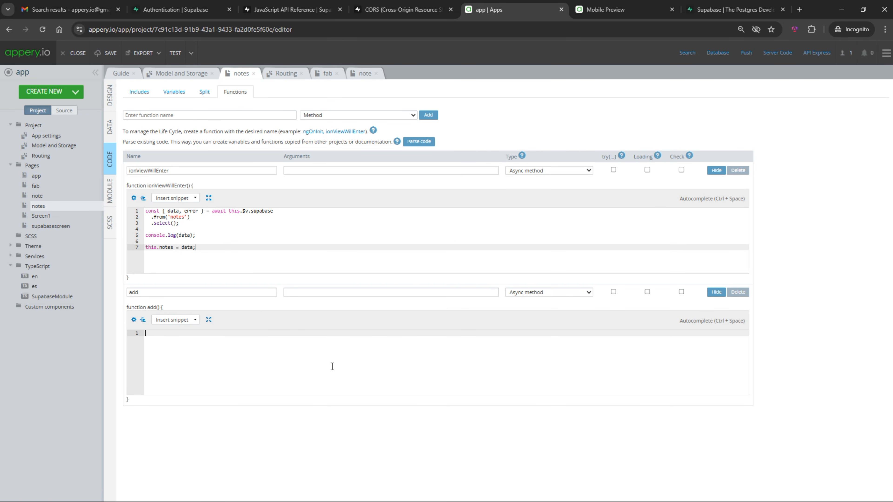
pyautogui.write("$a.modal('")
# Move the note-loading code into a new async loadData function, replaced by await this.loadData()
pyautogui.click(218, 115)
pyautogui.write('loadData')
pyautogui.click(345, 116)
pyautogui.click(343, 137)
pyautogui.click(428, 115)
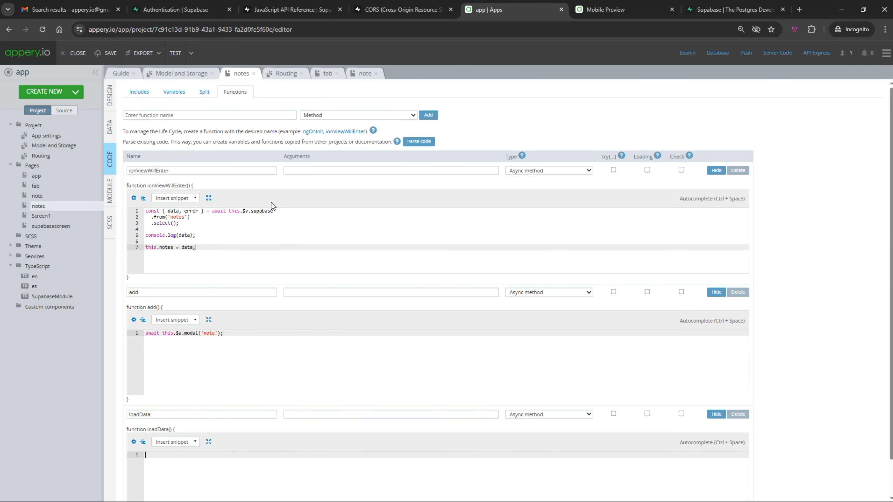
pyautogui.moveTo(196, 247); pyautogui.dragTo(115, 200)
pyautogui.click(190, 468)
pyautogui.hotkey('ctrl', 'v')
pyautogui.moveTo(198, 253); pyautogui.dragTo(58, 182)
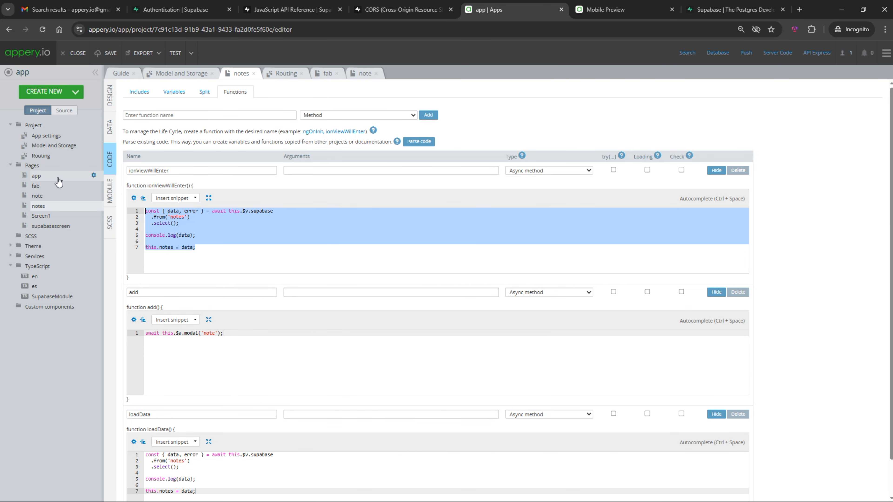
pyautogui.write('await this.loadData();')
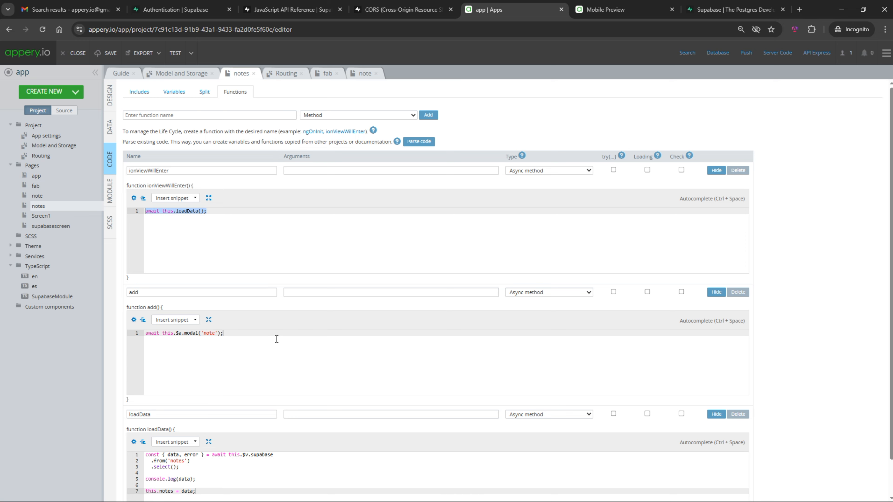
# In the reloaded Mobile Preview, try an empty save, then save a note named 'name-2'
pyautogui.click(175, 53)
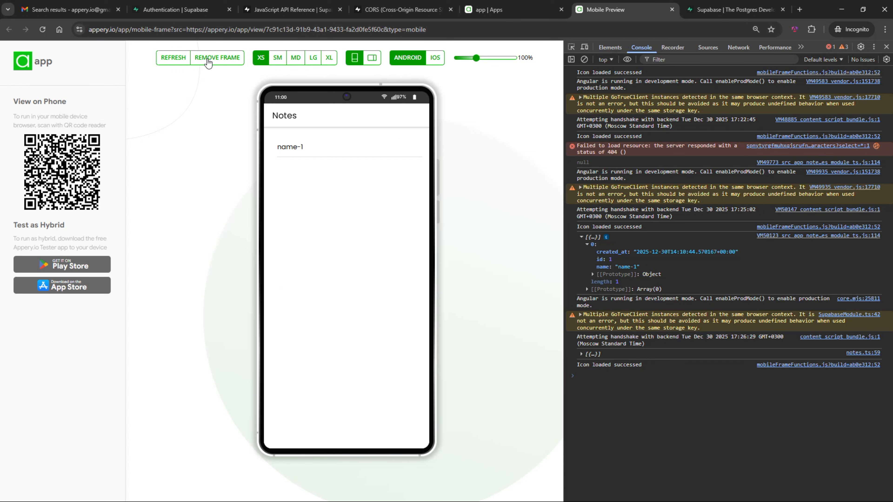
pyautogui.click(171, 58)
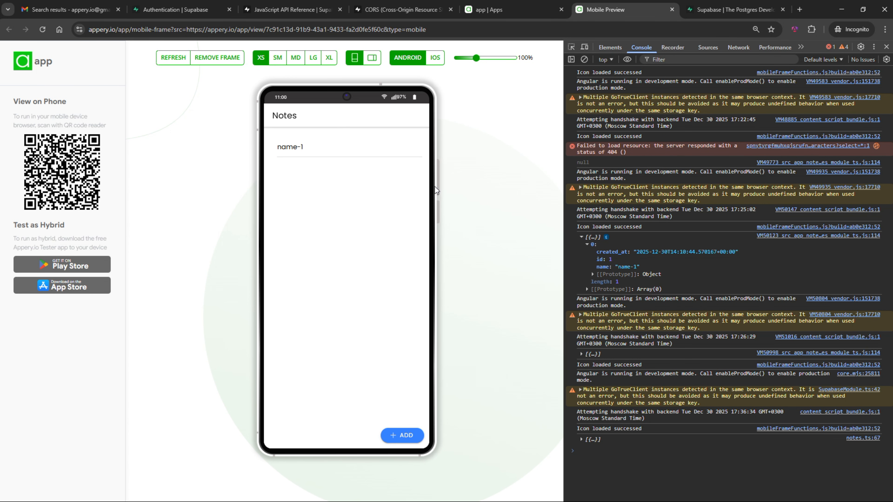
pyautogui.click(404, 435)
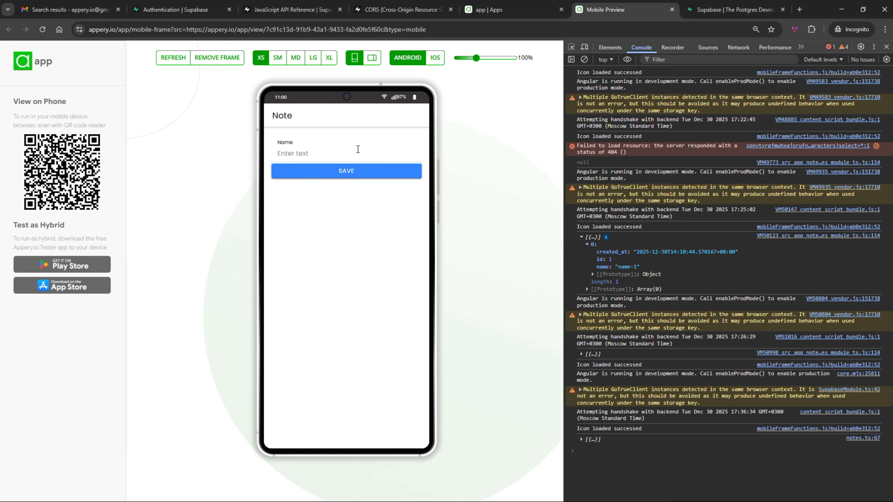
pyautogui.click(351, 178)
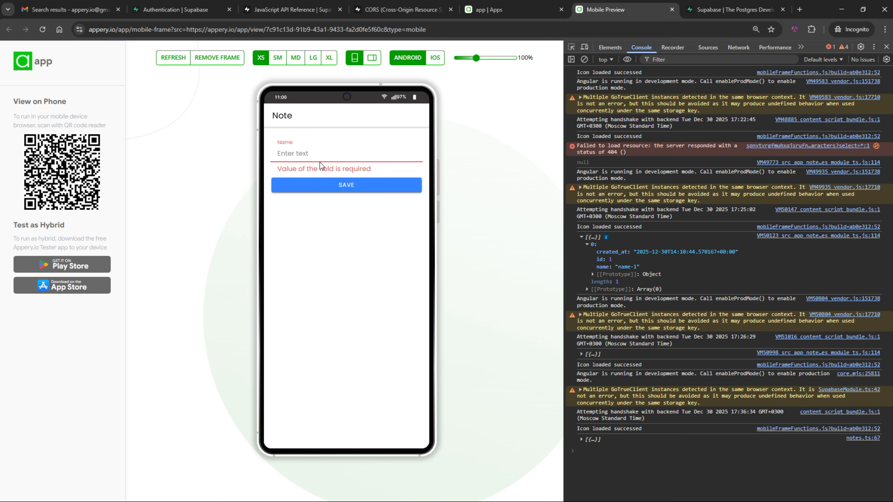
pyautogui.click(324, 155)
pyautogui.write('name-2')
pyautogui.click(341, 176)
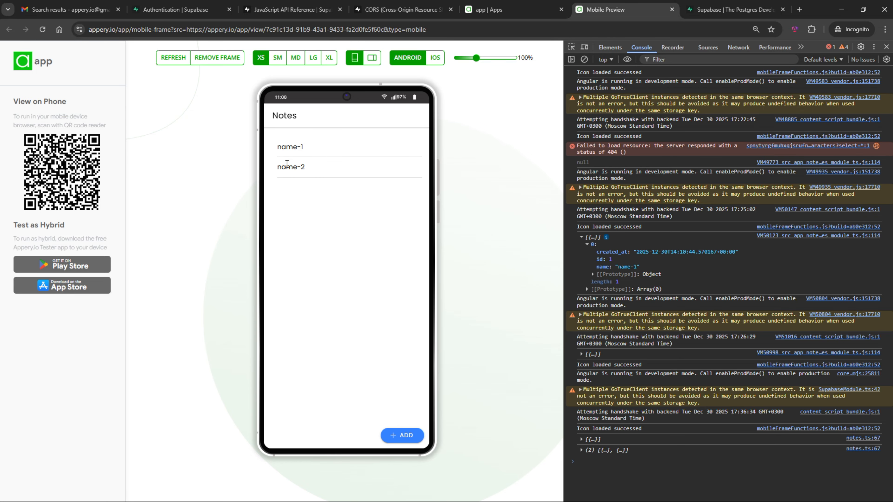
pyautogui.click(176, 9)
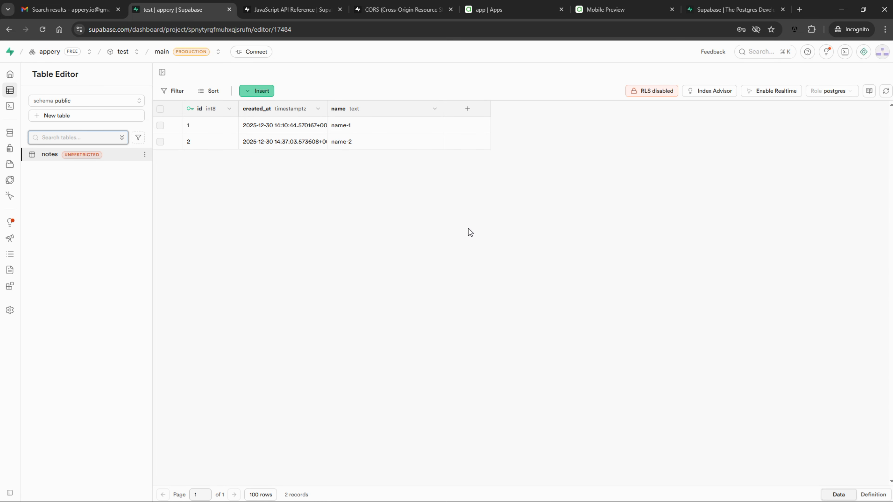
# Enable row level security on the Supabase notes table holding the name-1 and name-2 rows
pyautogui.hotkey('ctrl', 'Tab')
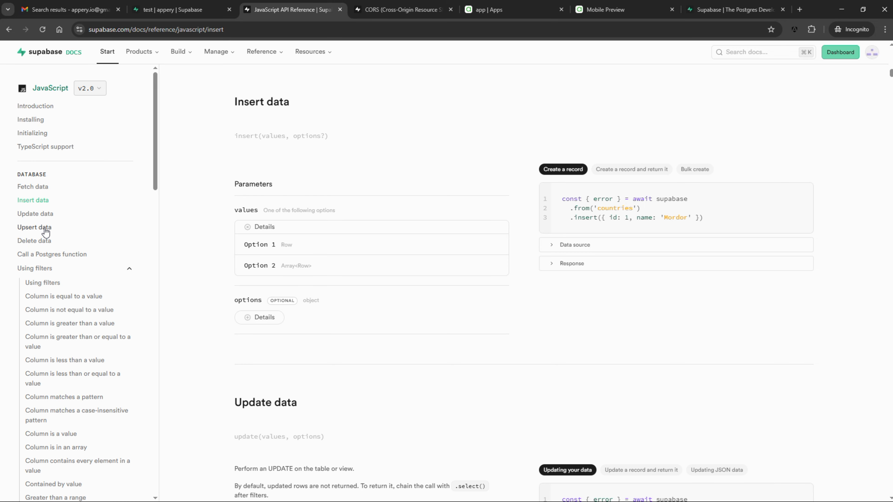
pyautogui.hotkey('ctrl', 'shift', 'Tab')
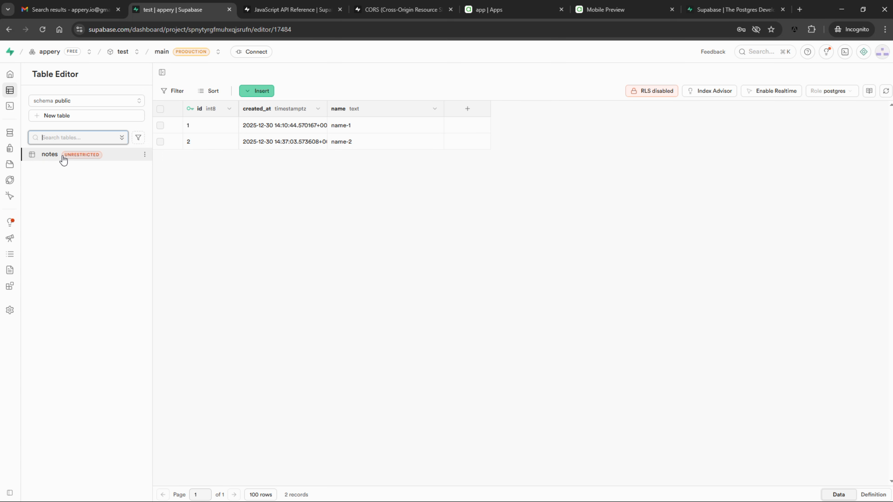
pyautogui.moveTo(71, 161)
pyautogui.click(654, 91)
pyautogui.click(580, 170)
pyautogui.click(487, 293)
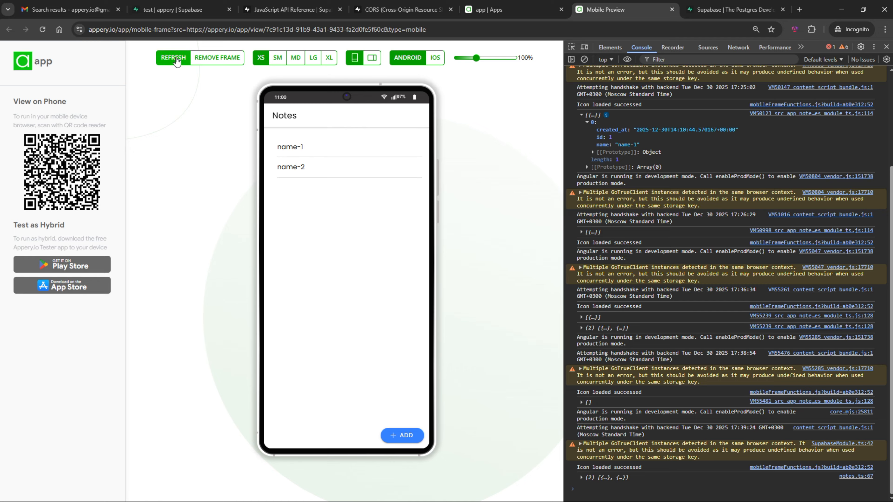
pyautogui.click(176, 61)
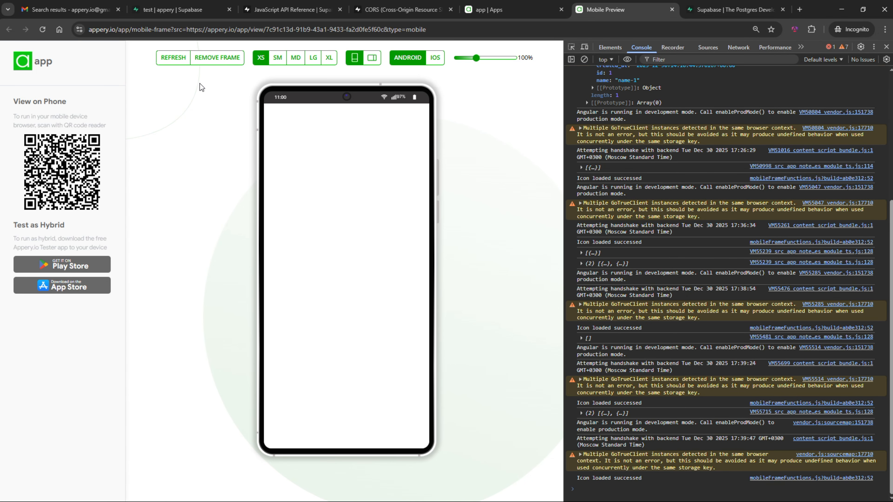
pyautogui.hotkey('ctrl', '2')
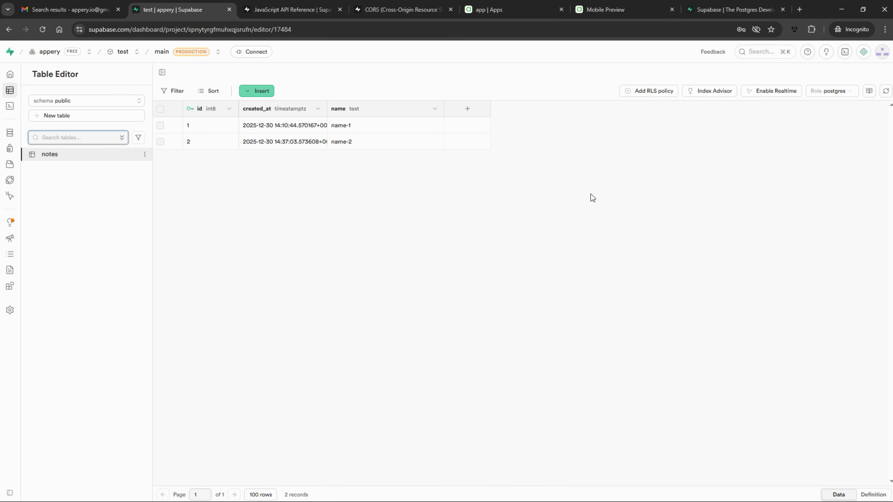
# Start a read policy on notes from the 'view own data only' template
pyautogui.click(650, 91)
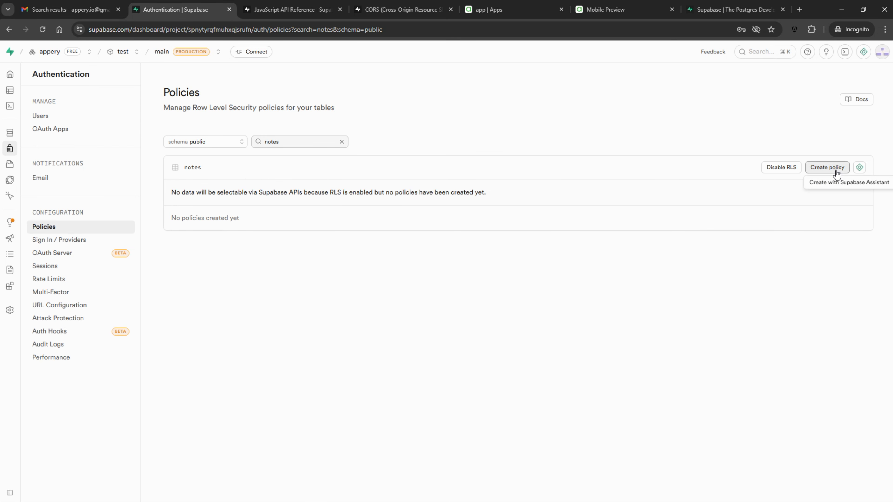
pyautogui.click(830, 168)
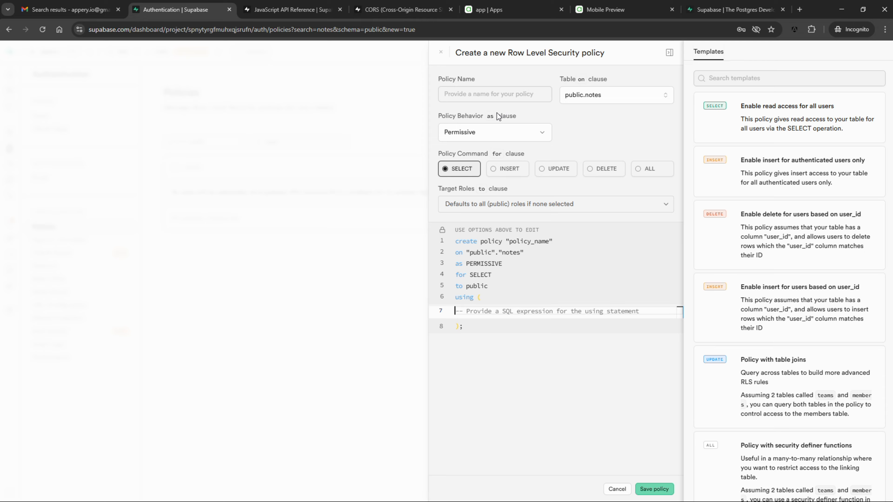
pyautogui.scroll(-5, 791, 316)
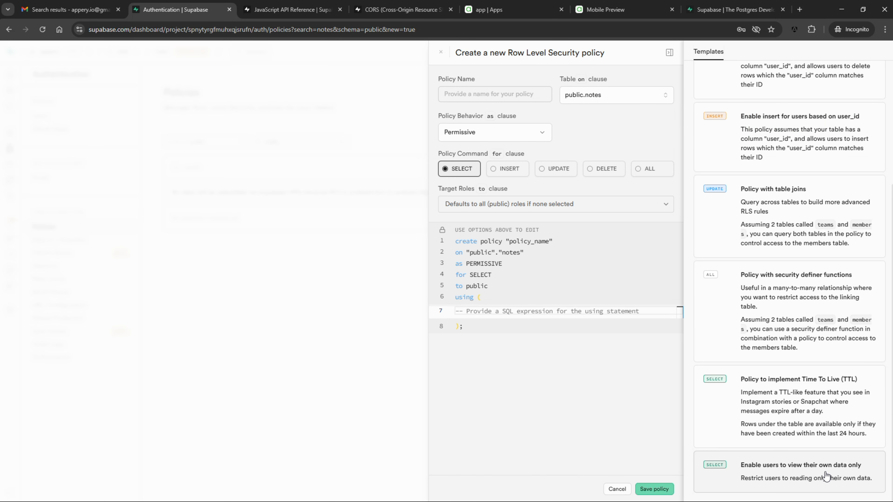
pyautogui.click(825, 477)
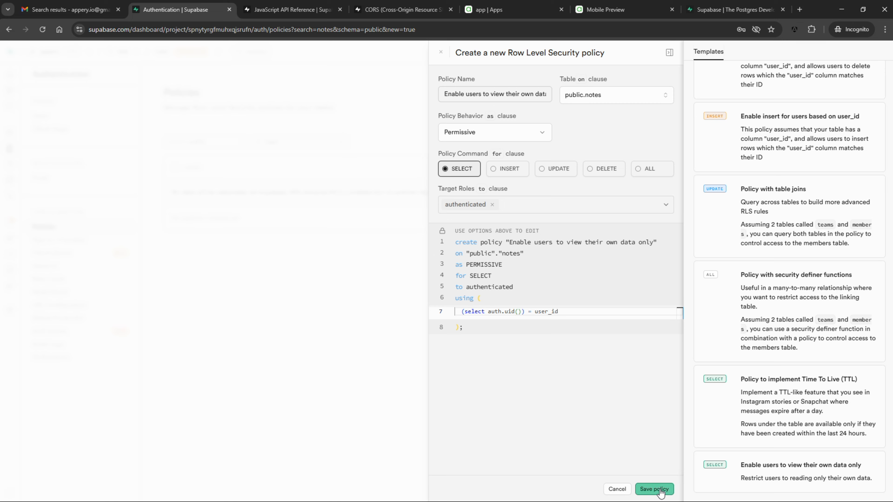
pyautogui.click(649, 489)
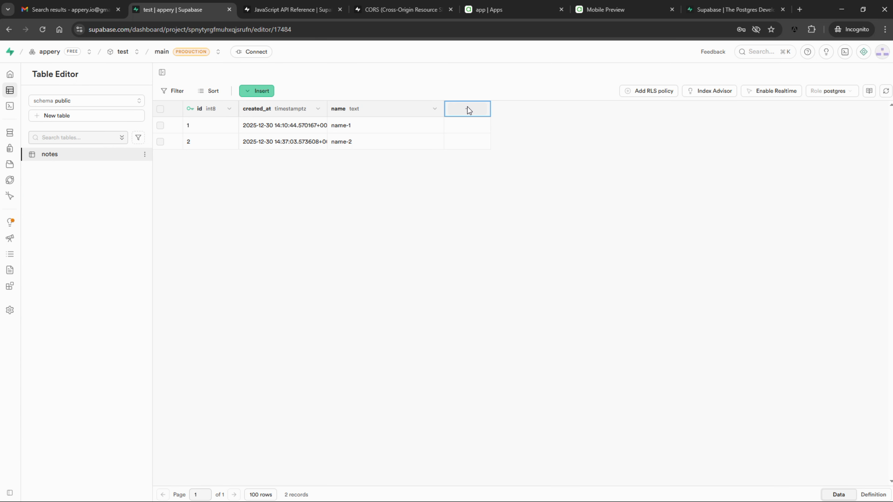
# Add a uuid column user_id to notes, then save the view-own-data-only policy
pyautogui.click(469, 109)
pyautogui.write('user_id')
pyautogui.click(705, 234)
pyautogui.write('uu')
pyautogui.click(704, 271)
pyautogui.click(878, 490)
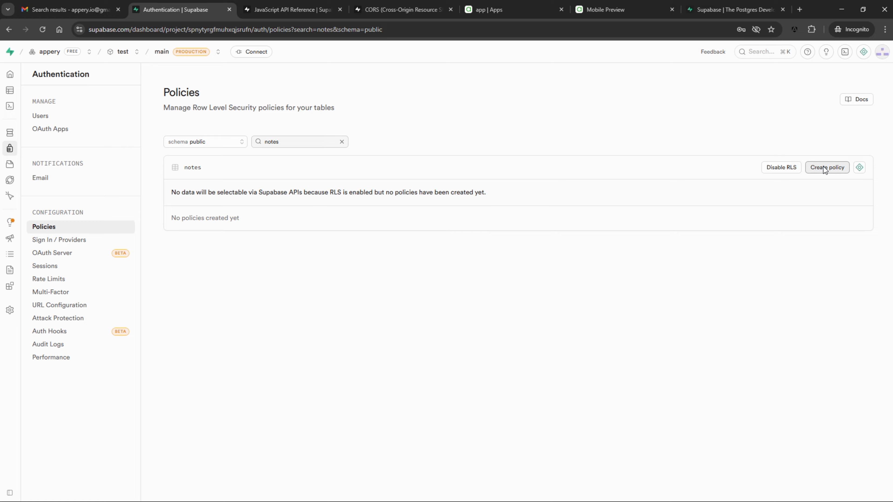
pyautogui.click(824, 166)
pyautogui.click(648, 489)
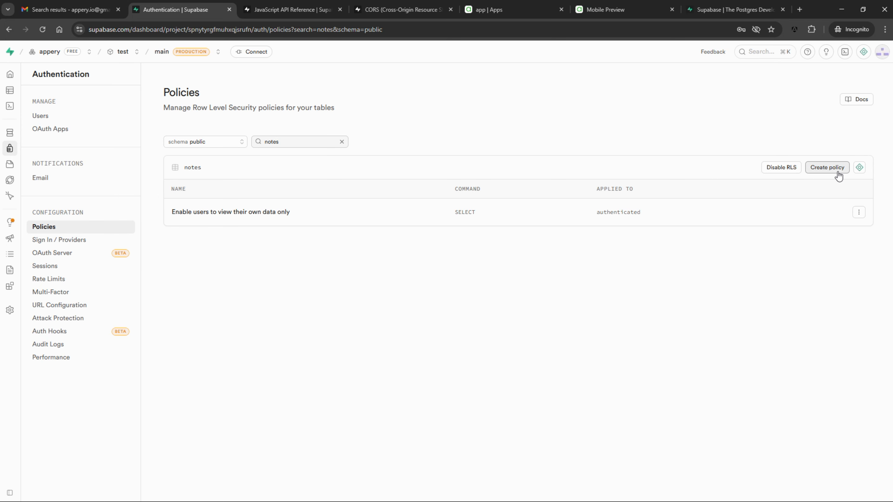
# Add an INSERT policy for notes from the authenticated-users insert template
pyautogui.click(839, 175)
pyautogui.click(503, 175)
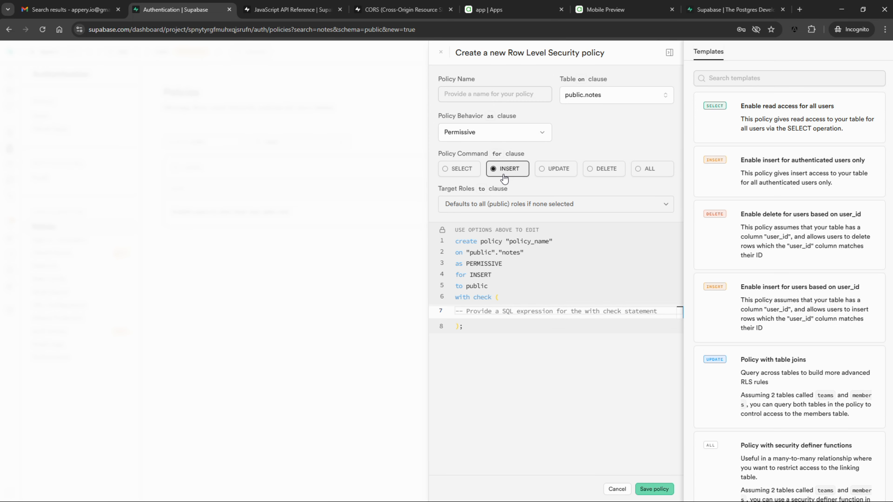
pyautogui.click(791, 171)
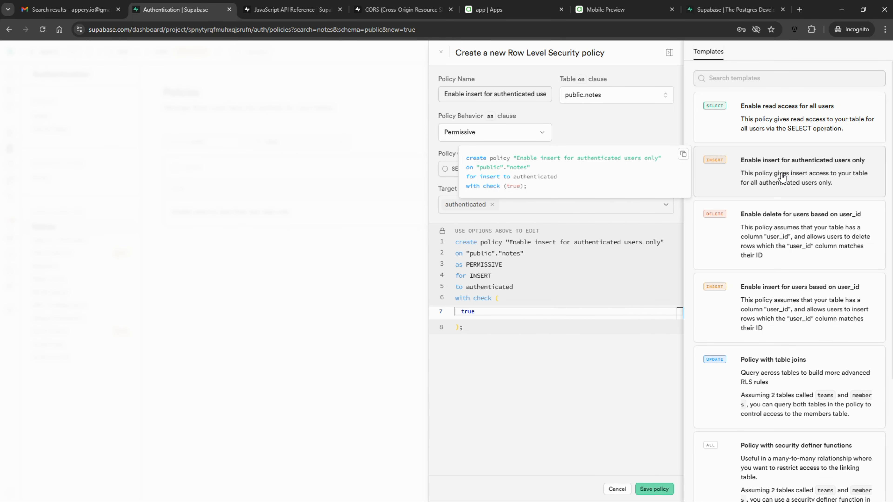
pyautogui.click(654, 489)
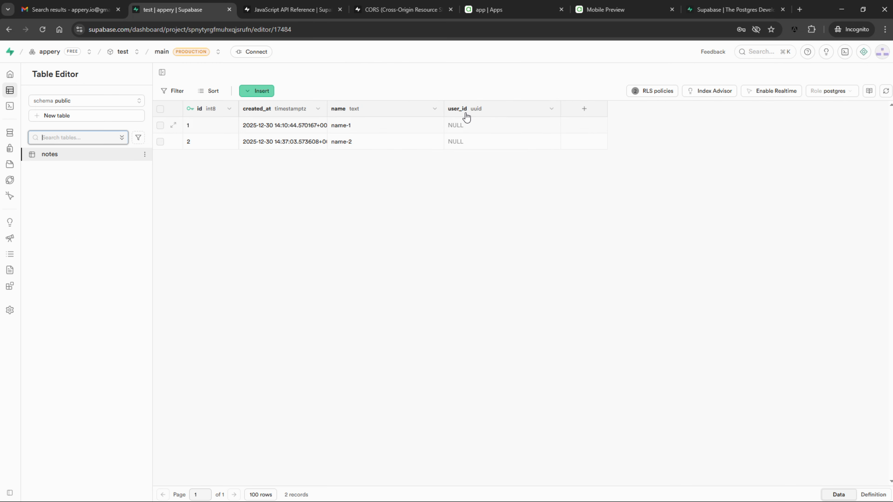
# Set the user_id column's default value to auth.uid() and save the column
pyautogui.click(554, 109)
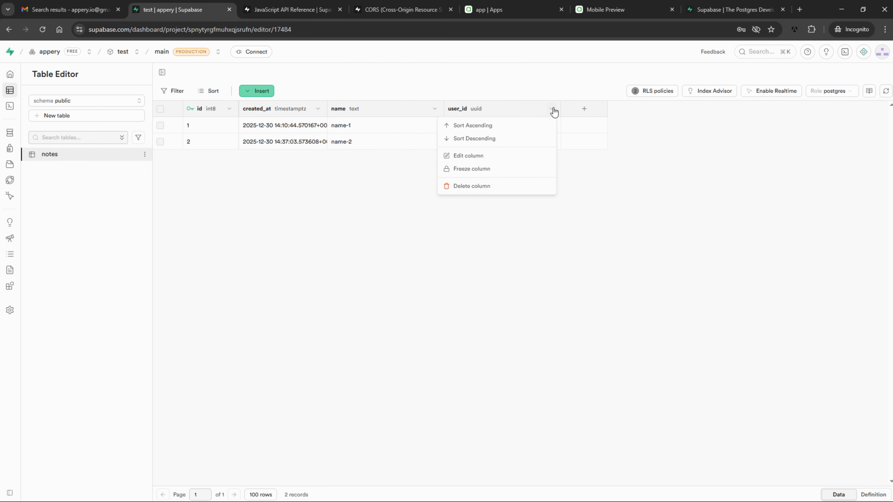
pyautogui.click(477, 158)
pyautogui.click(872, 305)
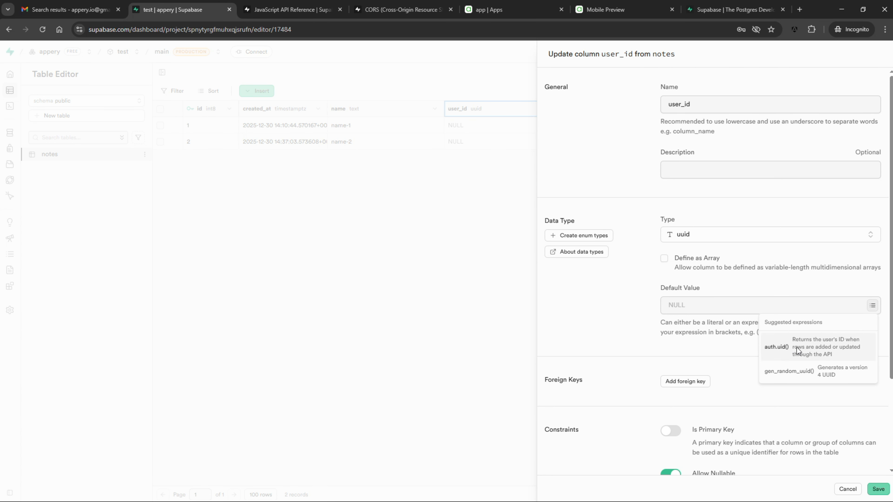
pyautogui.click(776, 347)
pyautogui.click(879, 489)
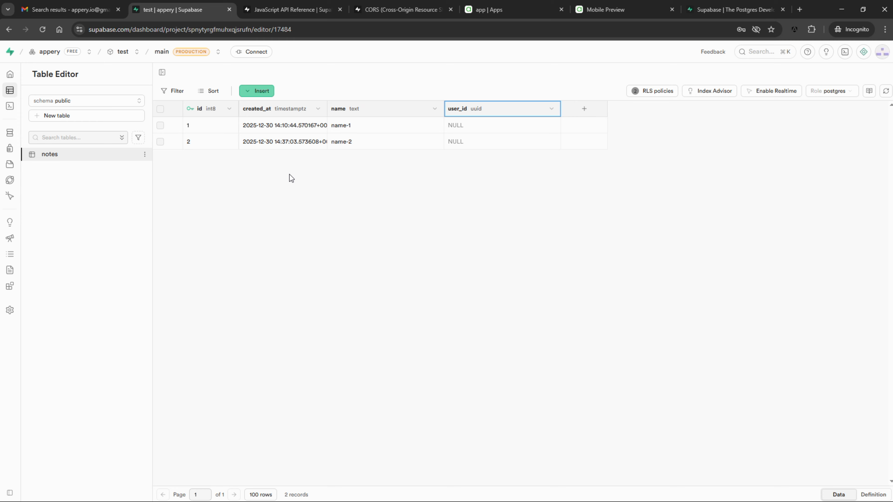
# Turn off Confirm email in Supabase's Sign In / Providers settings and save the change
pyautogui.moveTo(10, 90)
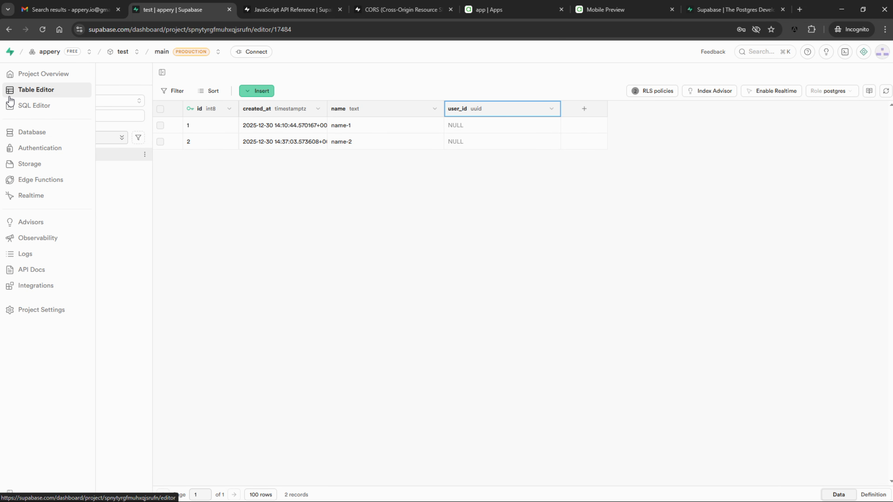
pyautogui.click(37, 149)
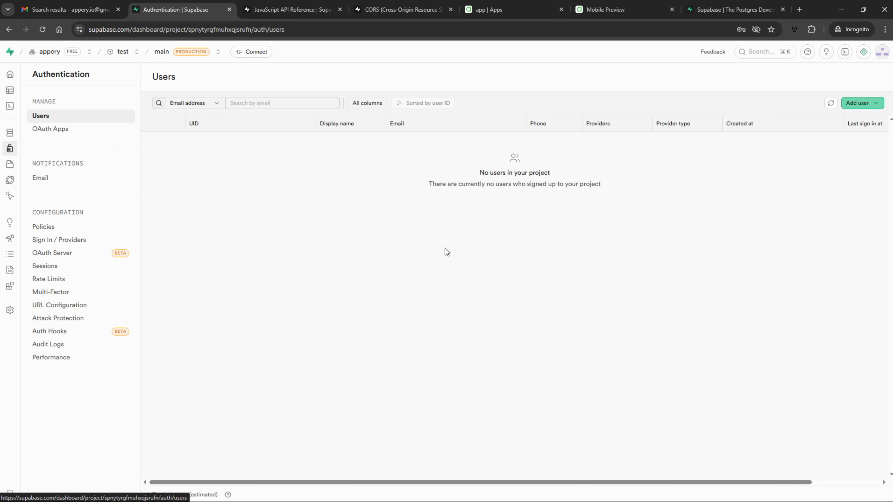
pyautogui.click(59, 241)
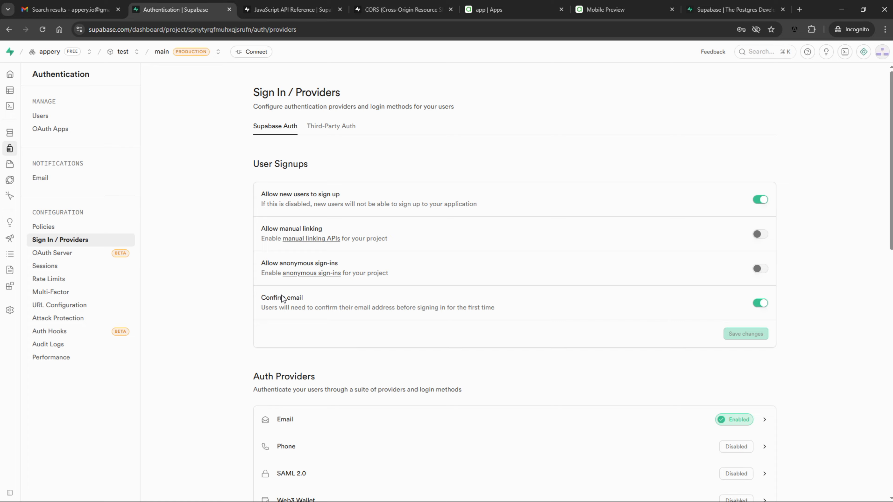
pyautogui.click(761, 306)
pyautogui.click(754, 332)
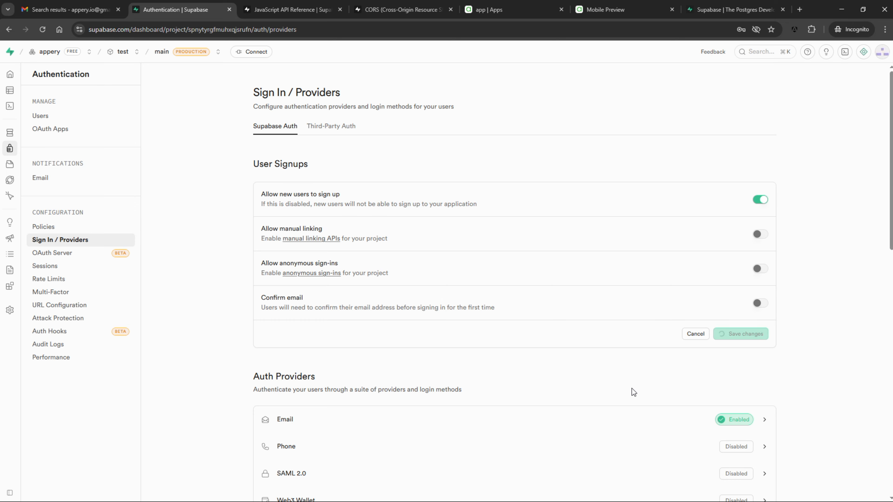
# Create a new Supabase test user with a test email address and password
pyautogui.click(40, 116)
pyautogui.click(858, 103)
pyautogui.click(845, 134)
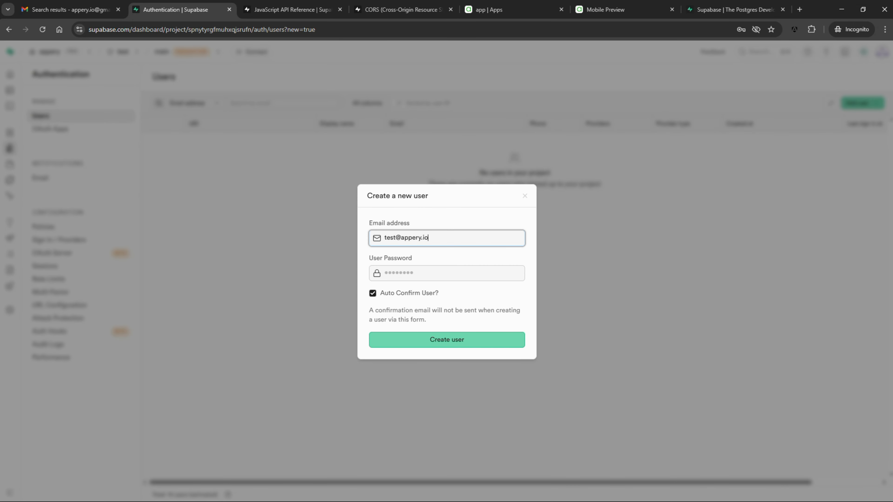
pyautogui.click(454, 265)
pyautogui.write('12345678')
pyautogui.press('Return')
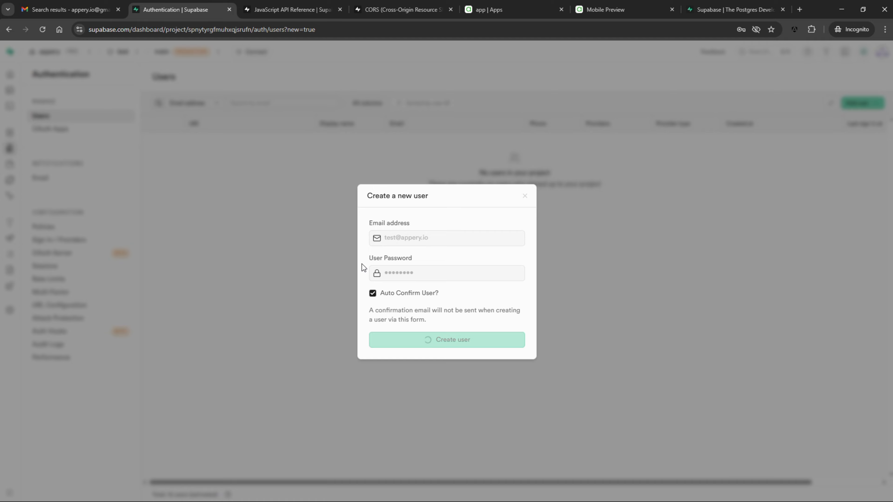
pyautogui.click(76, 92)
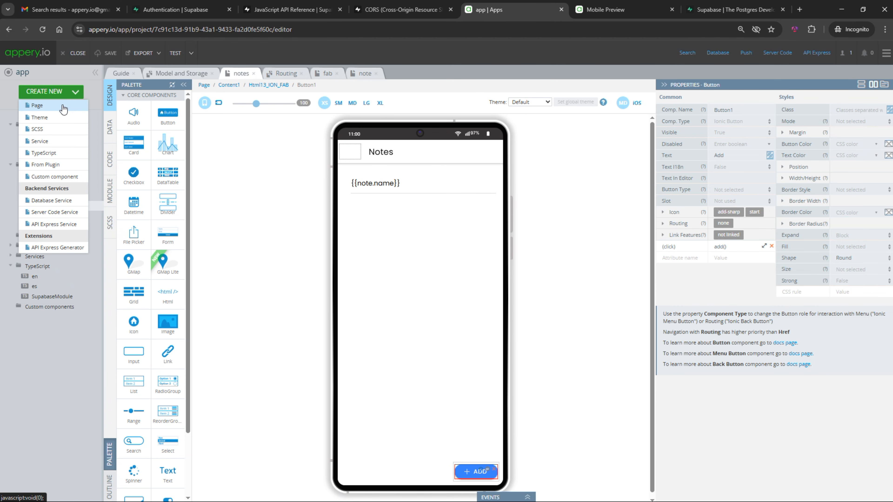
# Create a Login1 page based on the Login layout
pyautogui.click(63, 106)
pyautogui.click(445, 194)
pyautogui.click(472, 317)
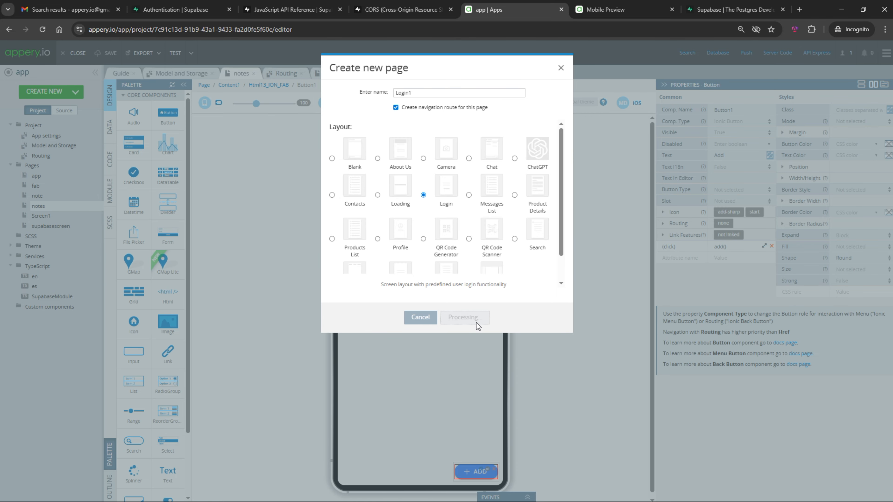
# Inspect the username, password and login button properties, then open Supabase's 'Sign in a user' docs
pyautogui.click(380, 276)
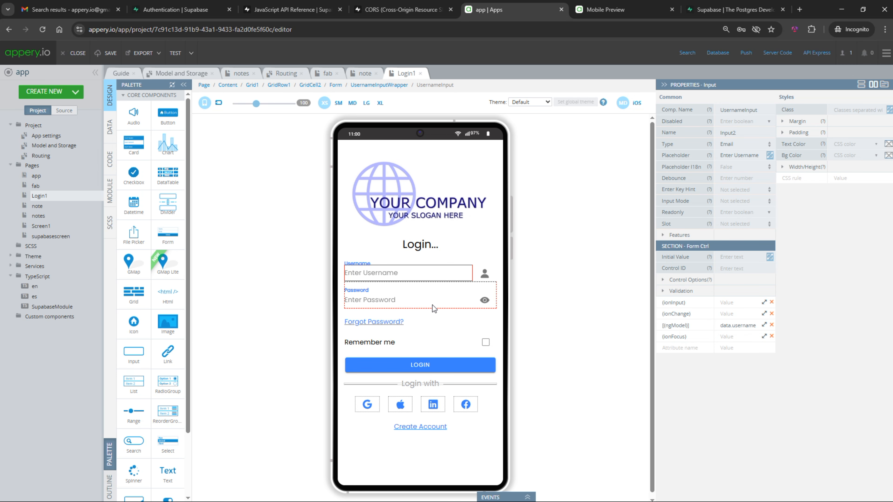
pyautogui.click(410, 303)
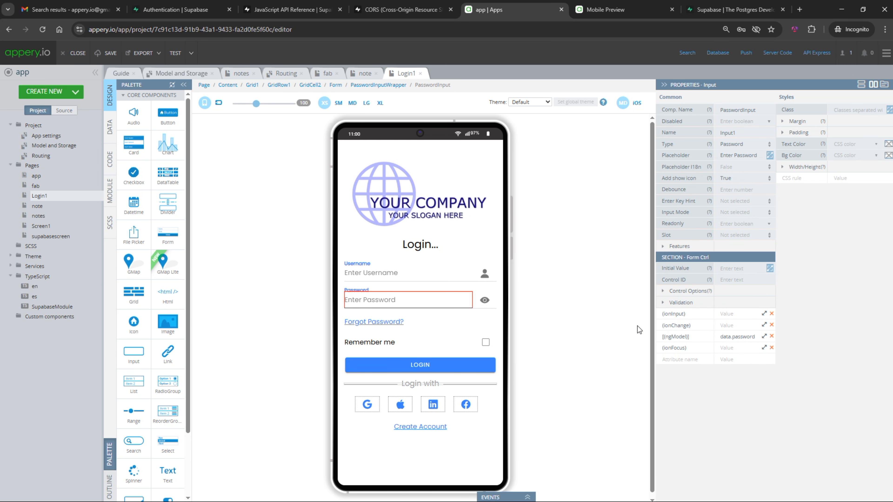
pyautogui.click(442, 367)
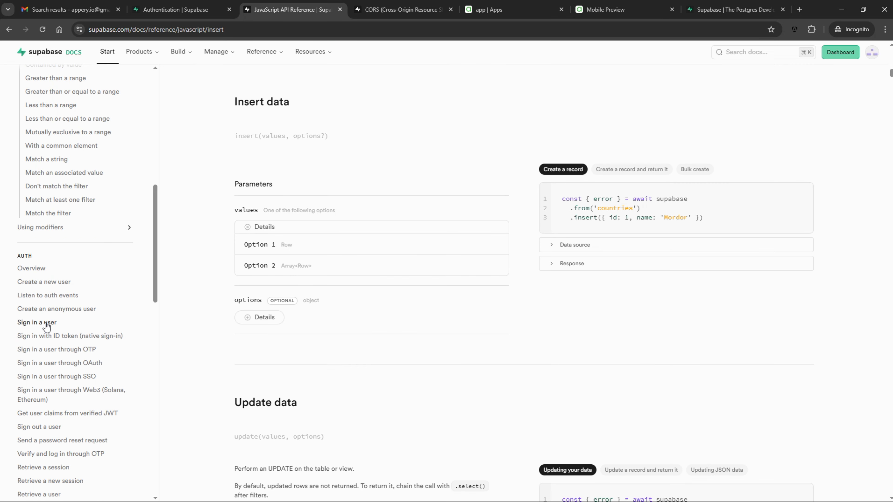
pyautogui.click(46, 326)
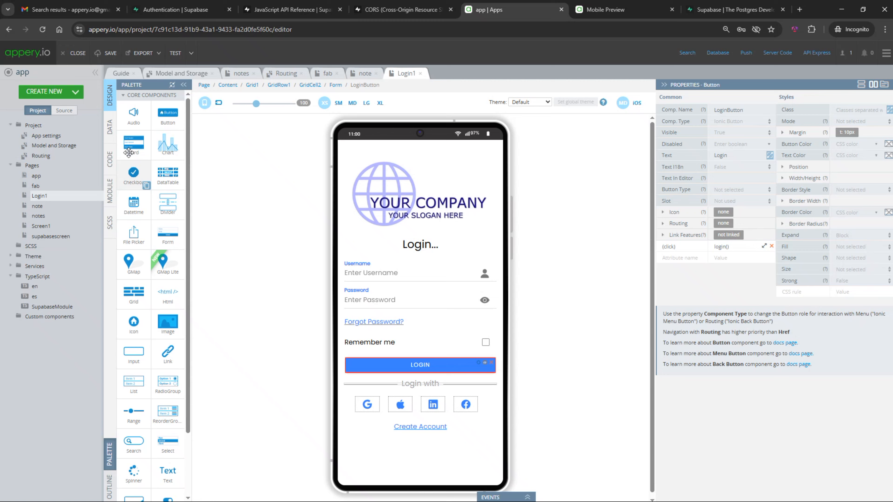
# Paste the signInWithPassword example into the login function, prefixing supabase with this.$v
pyautogui.click(110, 159)
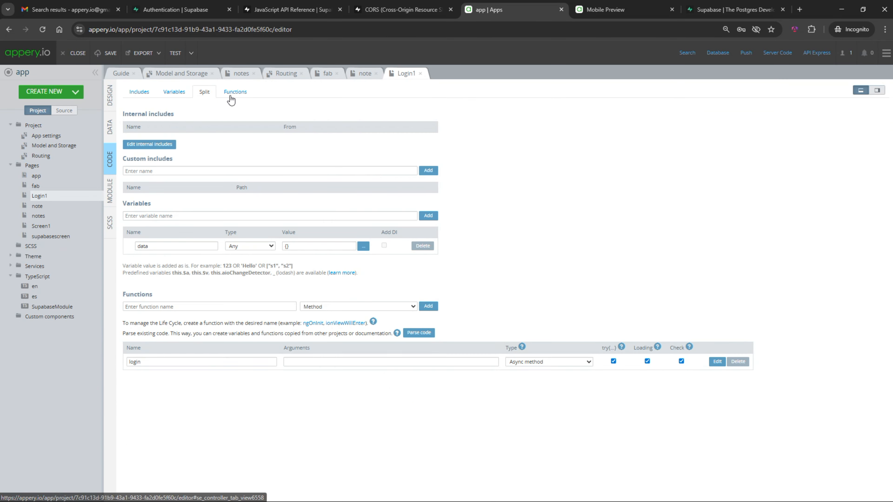
pyautogui.click(235, 92)
pyautogui.click(716, 170)
pyautogui.hotkey('ctrl', 'v')
pyautogui.click(229, 210)
pyautogui.write('thsi.')
pyautogui.press('BackSpace')
pyautogui.press('BackSpace')
pyautogui.press('BackSpace')
pyautogui.write('is.$v.')
# Bind the username field to data.email and pass this.data as the sign-in credentials
pyautogui.click(110, 95)
pyautogui.click(393, 273)
pyautogui.write('ema')
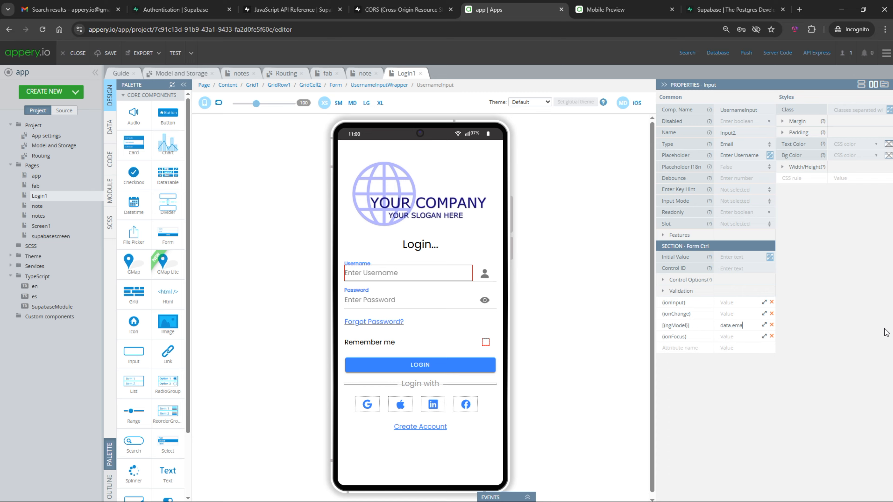
pyautogui.click(110, 159)
pyautogui.moveTo(145, 211); pyautogui.dragTo(159, 232)
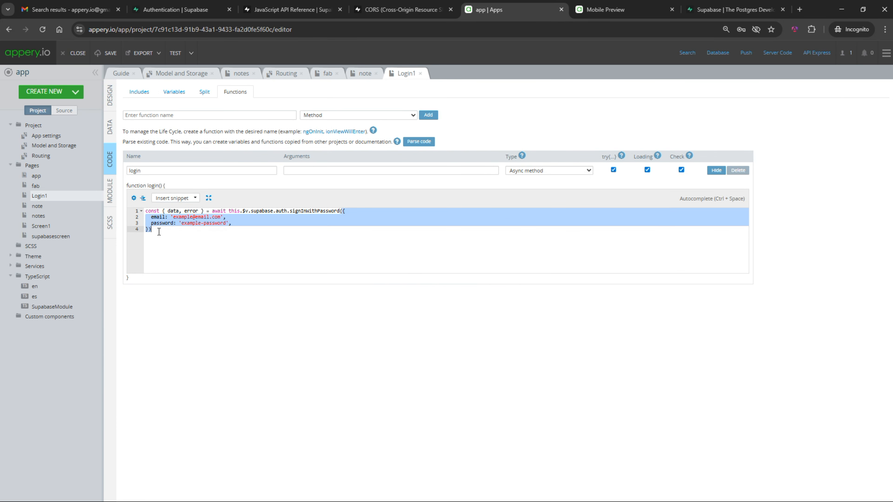
pyautogui.write('this.data')
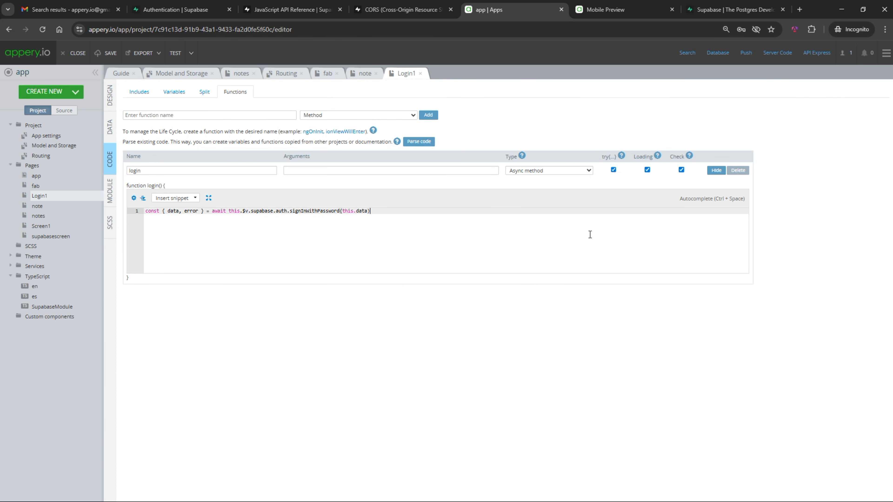
# Add error logging with showError, an else navigateTo('notes'), and make Login1 the default route
pyautogui.press('Return')
pyautogui.press('Return')
pyautogui.write('if (error) {')
pyautogui.press('Return')
pyautogui.write('console.log(JSON.stringify()error));')
pyautogui.press('Return')
pyautogui.write('this.$a.showError(error);')
pyautogui.click(240, 241)
pyautogui.write('else {')
pyautogui.press('Return')
pyautogui.write('this.$a.navigateTo("notes");')
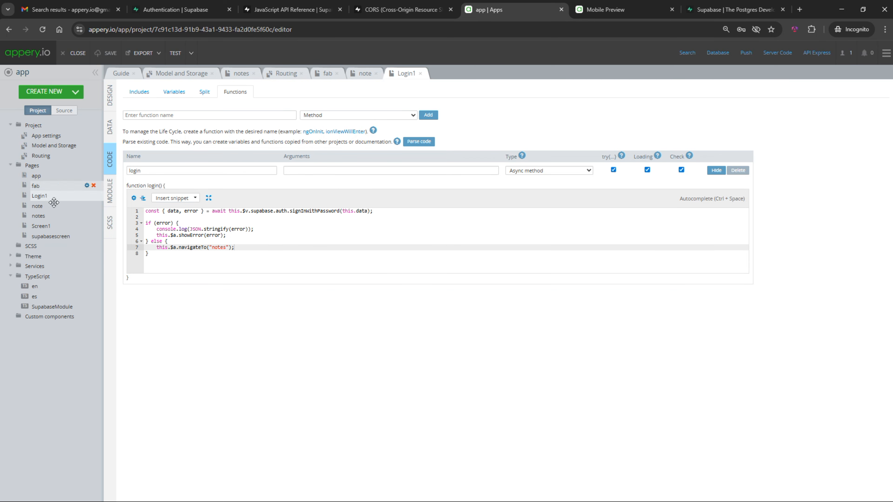
pyautogui.click(49, 156)
pyautogui.click(411, 216)
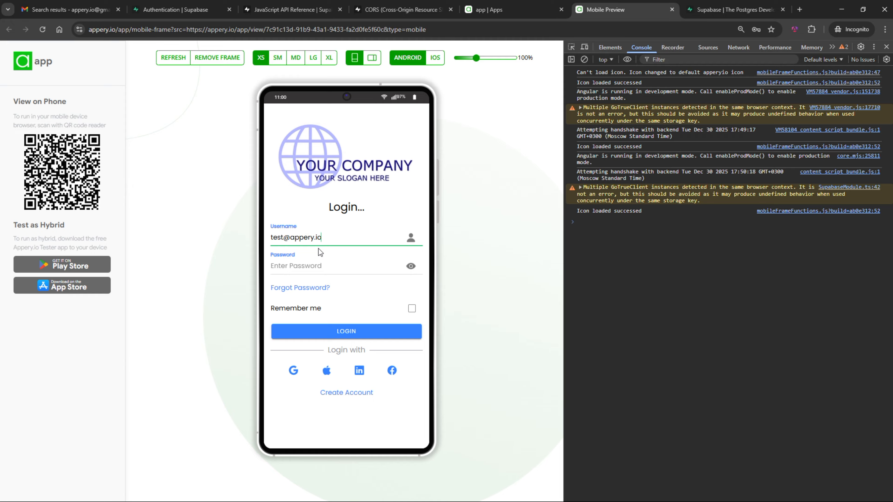
# Log in to the previewed app with the account password, retrying after an invalid credentials error
pyautogui.click(310, 261)
pyautogui.hotkey('ctrl', 'v')
pyautogui.click(357, 331)
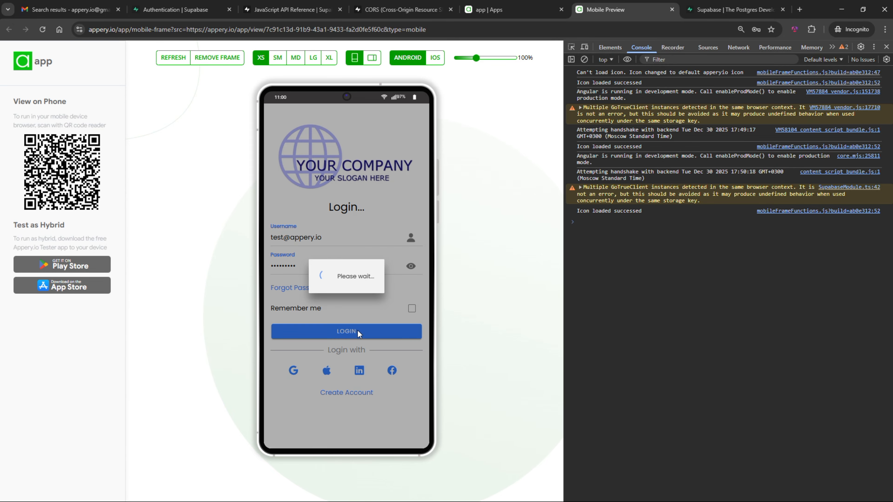
pyautogui.click(358, 329)
pyautogui.click(348, 267)
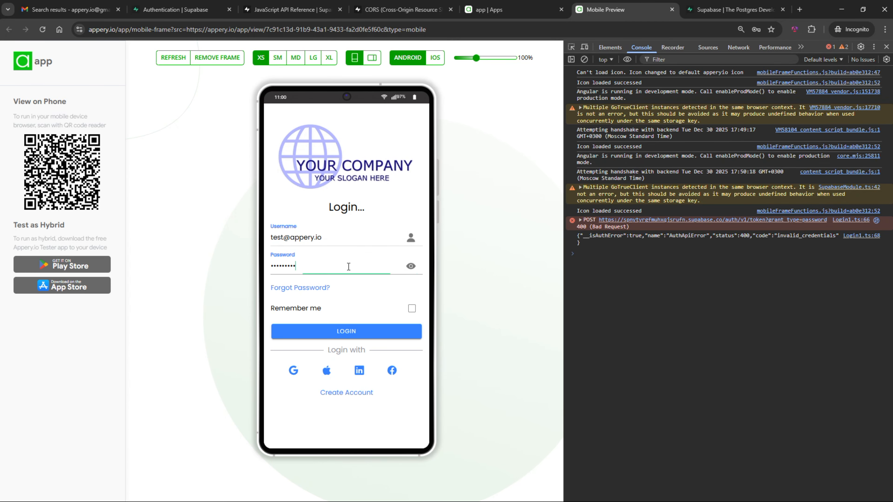
pyautogui.click(358, 330)
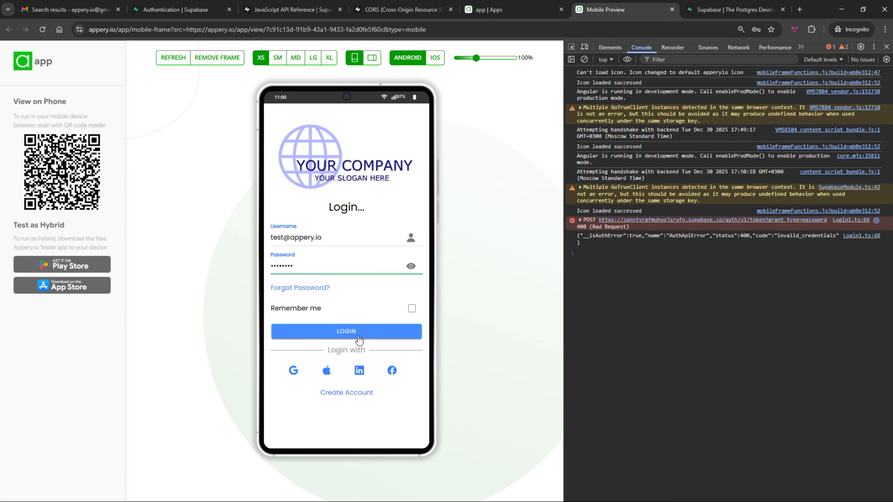
# Add and save a note named note-3, then check it in the Supabase notes table
pyautogui.click(402, 435)
pyautogui.click(330, 154)
pyautogui.write('note-3')
pyautogui.click(327, 176)
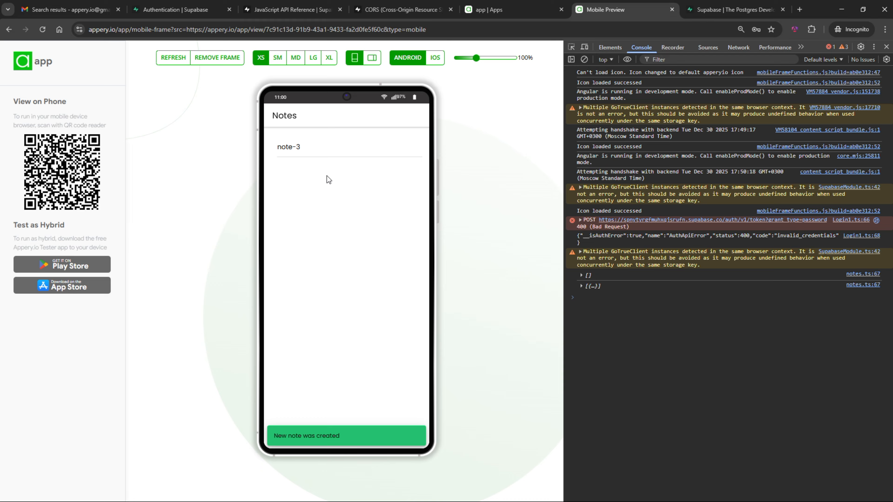
pyautogui.hotkey('ctrl', '2')
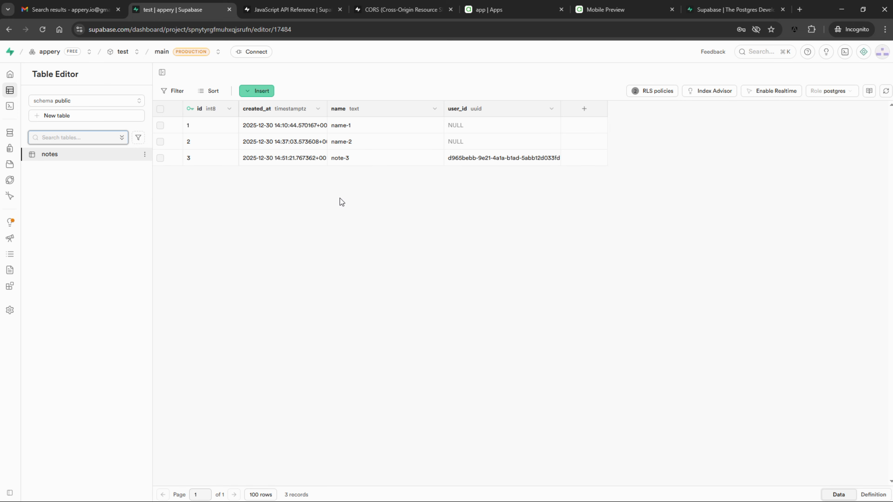
pyautogui.hotkey('ctrl', '5')
pyautogui.click(69, 92)
# Create a Signup1 page from the Signup layout
pyautogui.click(67, 106)
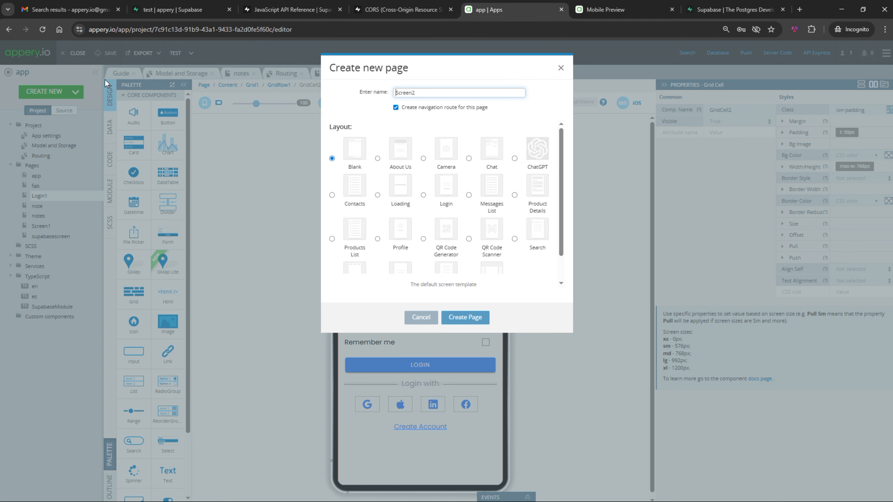
pyautogui.scroll(-1, 501, 165)
pyautogui.click(448, 246)
pyautogui.click(473, 318)
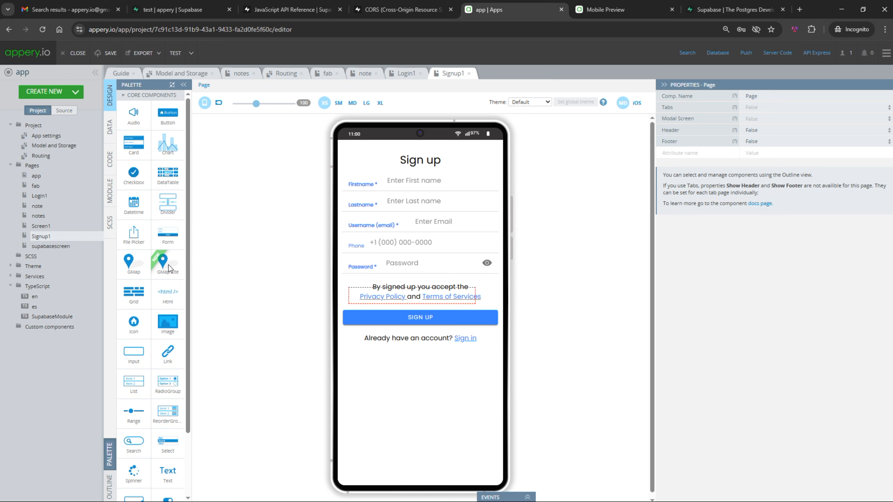
# Route Login1's Create Account link to Signup1
pyautogui.click(42, 195)
pyautogui.click(420, 429)
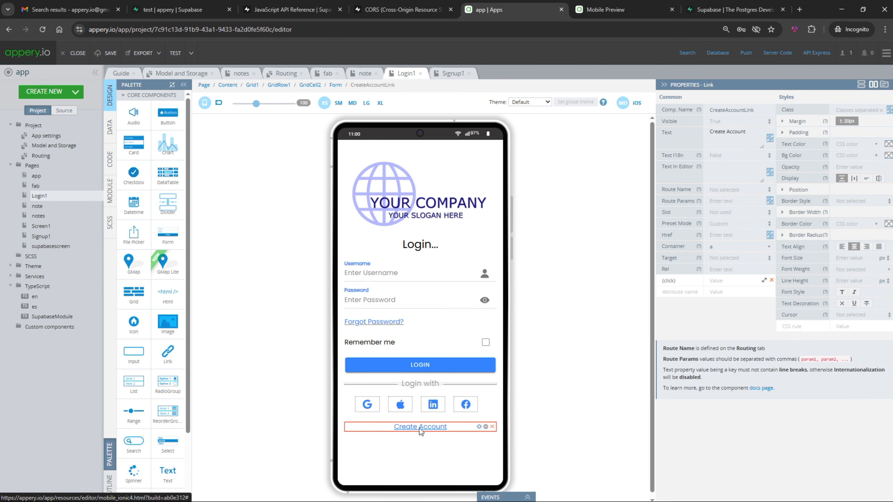
pyautogui.click(729, 192)
pyautogui.click(724, 280)
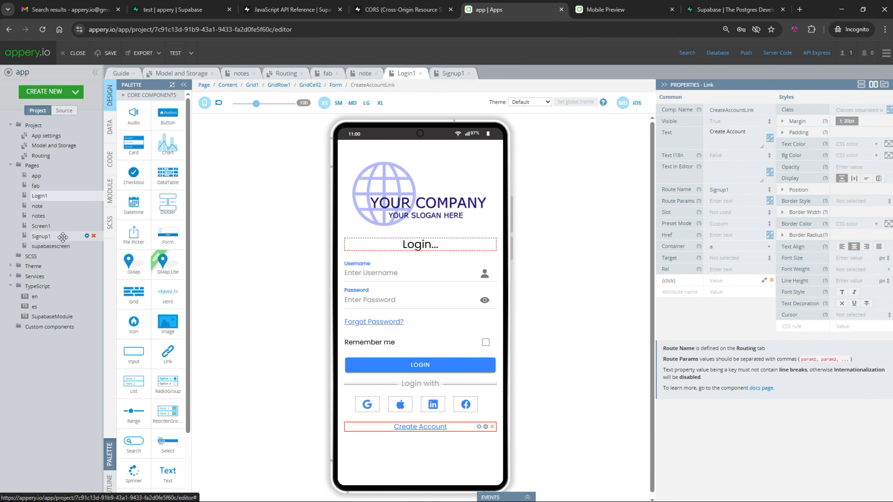
# On Signup1, select the SIGN UP button and open its signup function code
pyautogui.click(62, 237)
pyautogui.click(415, 187)
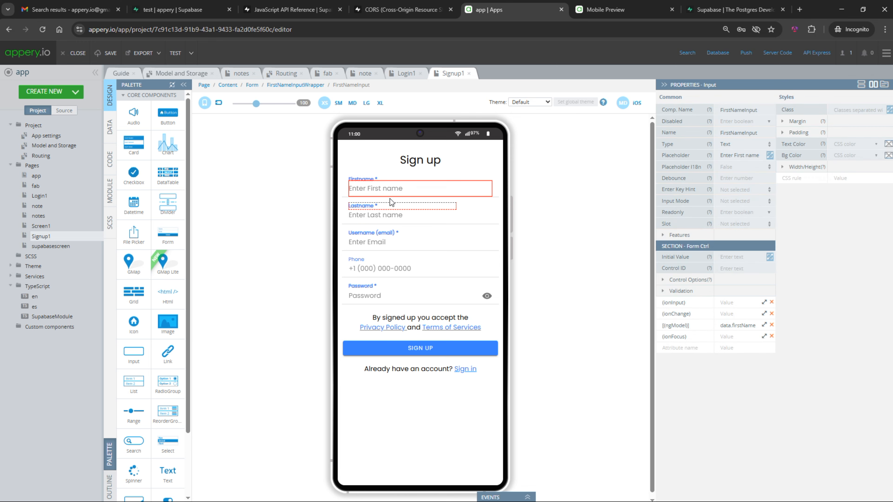
pyautogui.click(434, 349)
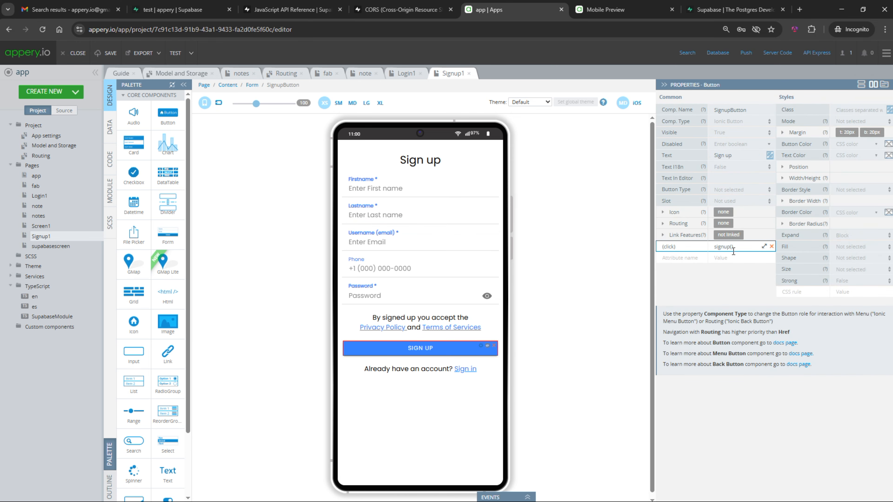
pyautogui.click(764, 246)
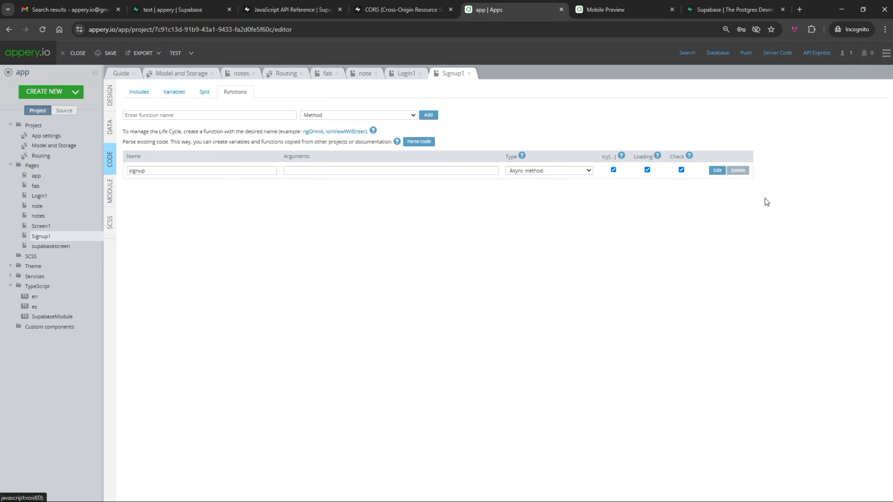
# Paste Supabase's signUp sample into the signup function, prefixing supabase with this.$v
pyautogui.click(294, 10)
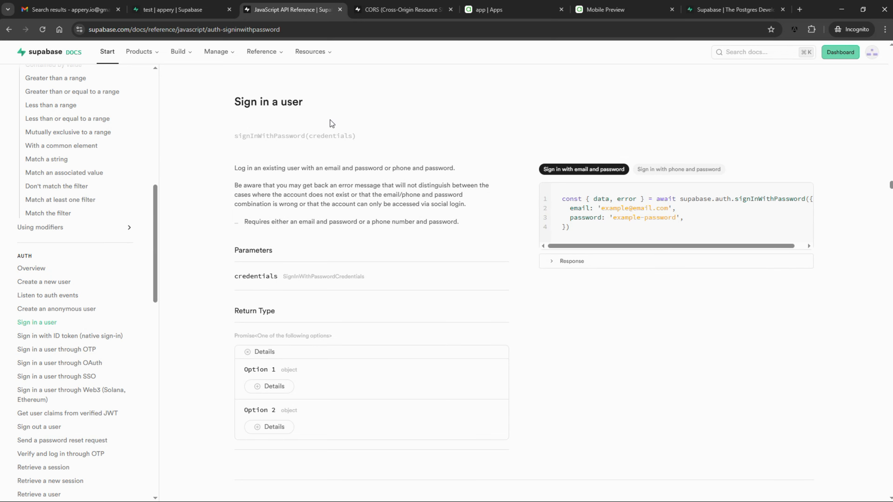
pyautogui.click(46, 283)
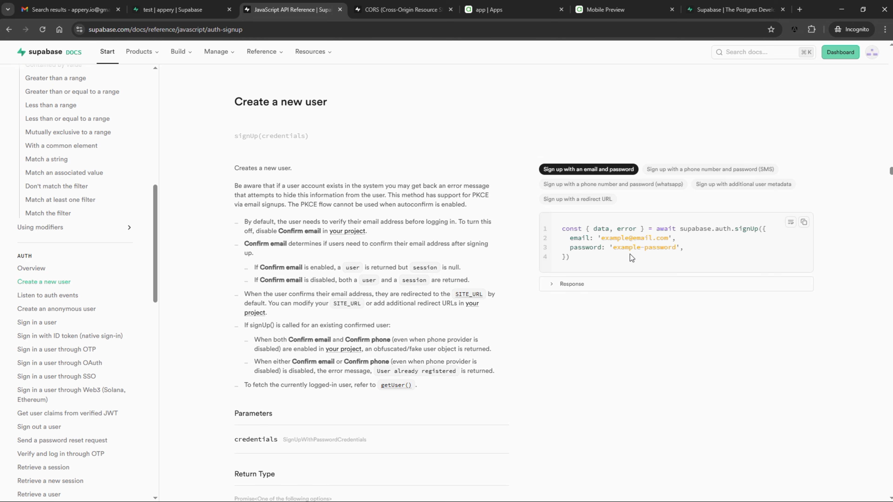
pyautogui.hotkey('ctrl', 'v')
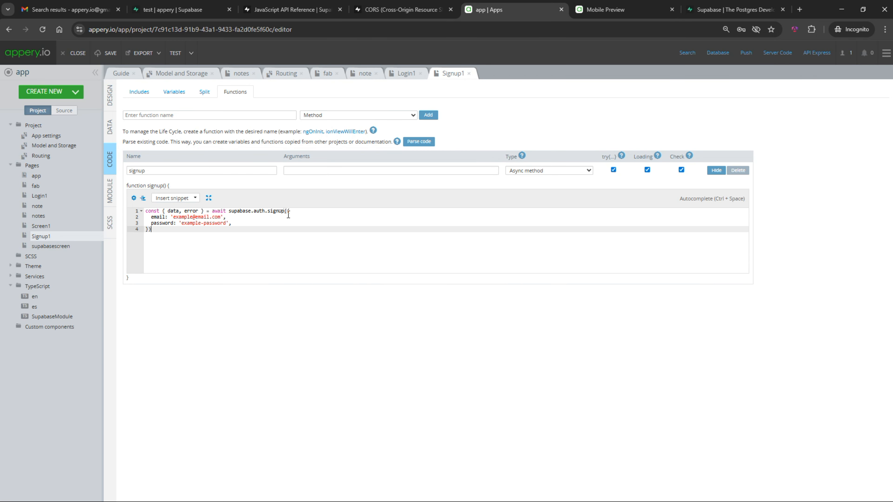
pyautogui.click(229, 211)
pyautogui.write('this.$v.')
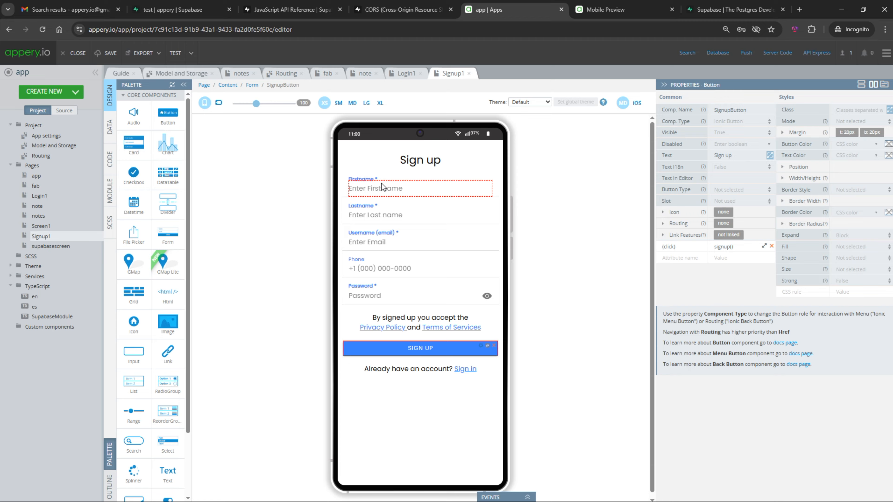
# Delete the Firstname, Lastname and Phone inputs from the sign-up form
pyautogui.click(375, 185)
pyautogui.click(495, 175)
pyautogui.click(465, 133)
pyautogui.click(494, 175)
pyautogui.click(465, 134)
pyautogui.click(495, 202)
pyautogui.click(464, 134)
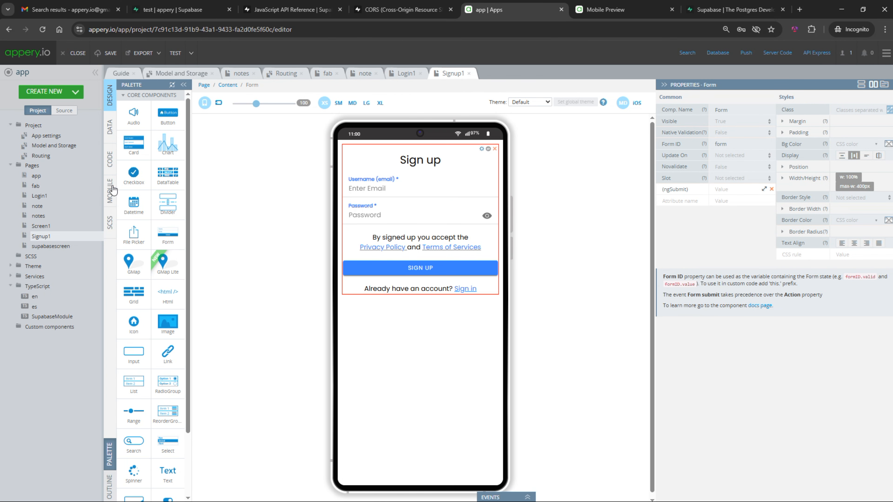
# Bind the email input's data to email
pyautogui.click(110, 159)
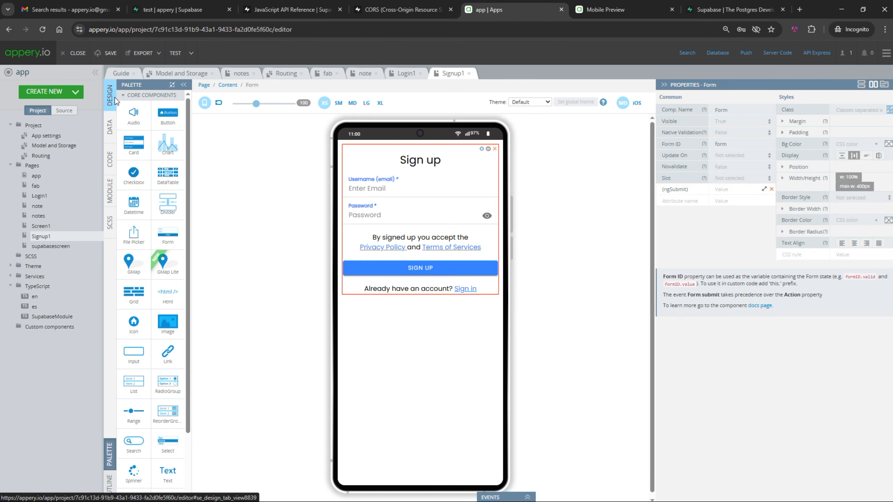
pyautogui.click(420, 188)
pyautogui.click(744, 325)
pyautogui.doubleClick(745, 325)
pyautogui.write('e')
# Replace the signUp call's example arguments with this.data
pyautogui.click(110, 159)
pyautogui.click(292, 218)
pyautogui.press('Up')
pyautogui.press('End')
pyautogui.press('Left')
pyautogui.hotkey('shift', 'Down')
pyautogui.hotkey('shift', 'Down')
pyautogui.hotkey('shift', 'Down')
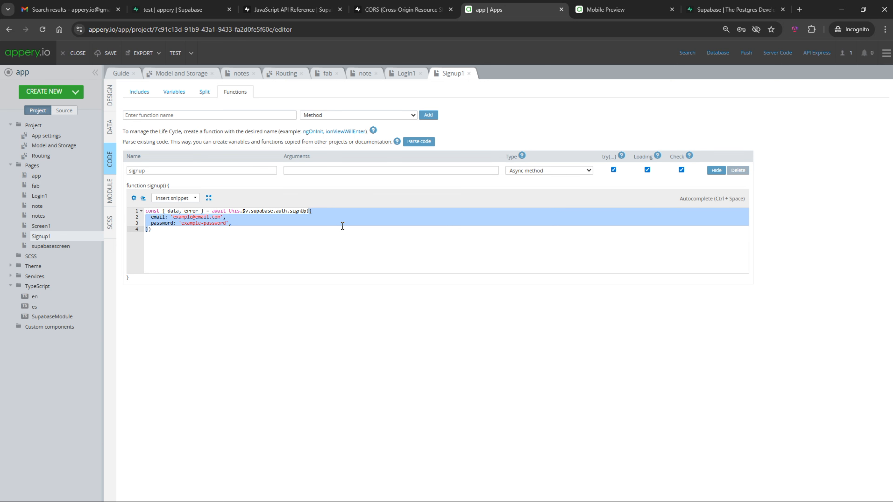
pyautogui.write('this.data')
# Add error logging with showError and an else branch navigating to Login1
pyautogui.press('Return')
pyautogui.press('Return')
pyautogui.write('if (error) {')
pyautogui.press('Return')
pyautogui.write('console')
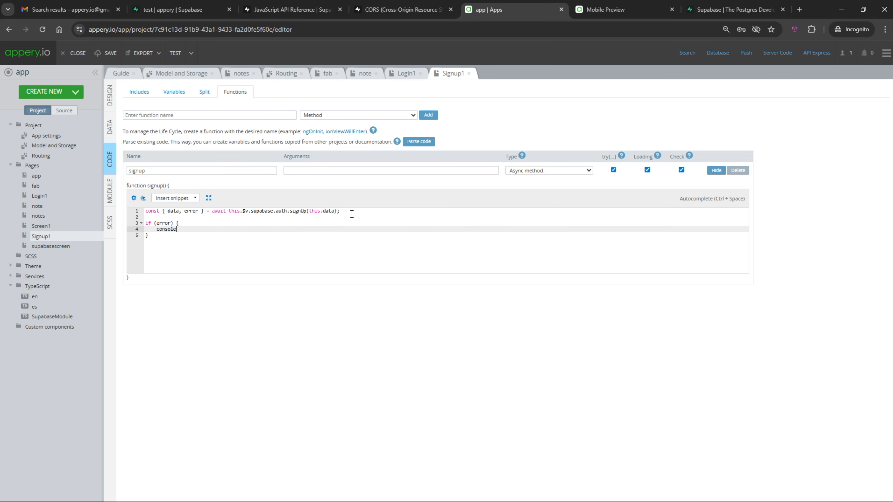
pyautogui.write('.log(JSON.stringify(error));')
pyautogui.press('Return')
pyautogui.write('this.$a.showError(error);')
pyautogui.press('Down')
pyautogui.press('End')
pyautogui.write('else {')
pyautogui.press('Return')
pyautogui.write("this.$a.navigateTo('")
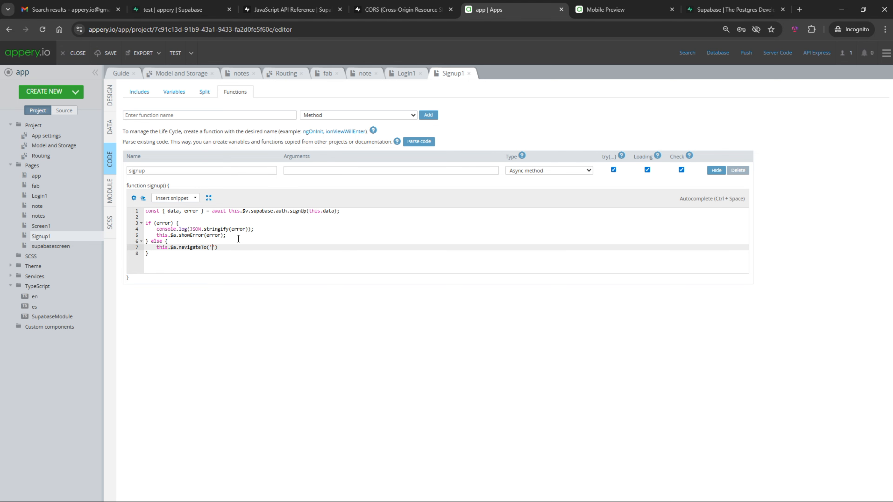
# Add a 'The new user was created' toast on success, then open the sign-up page in the preview
pyautogui.click(245, 241)
pyautogui.press('Return')
pyautogui.write("this.$a.toast('The new user was createe")
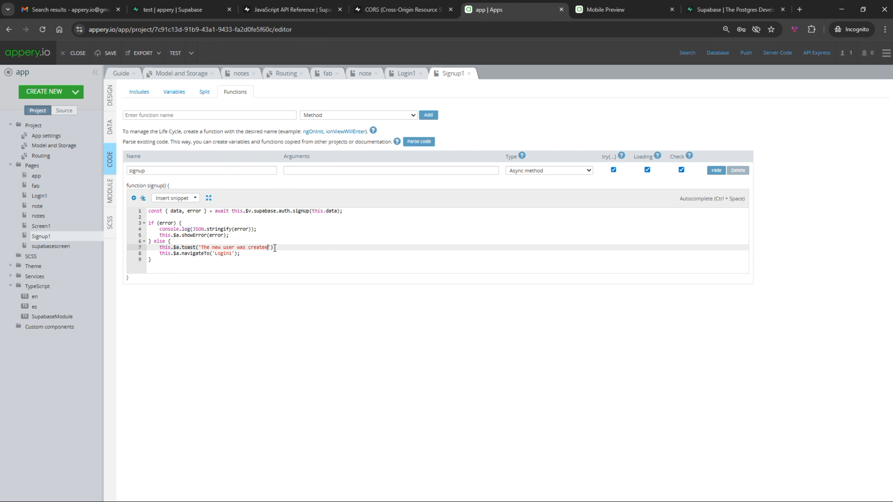
pyautogui.hotkey('ctrl', 'Tab')
pyautogui.click(352, 393)
pyautogui.click(344, 155)
# Sign up with a test email and password; after 'User already registered', change the email and retry
pyautogui.click(317, 180)
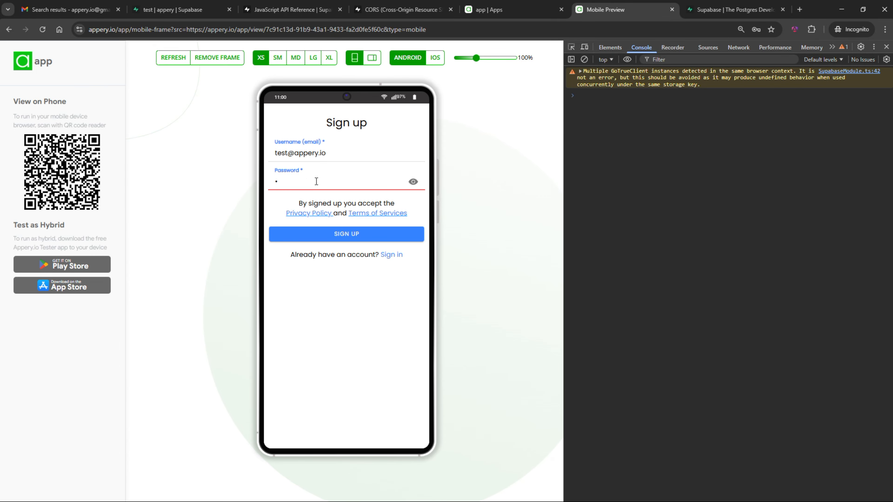
pyautogui.write('12345678')
pyautogui.click(337, 235)
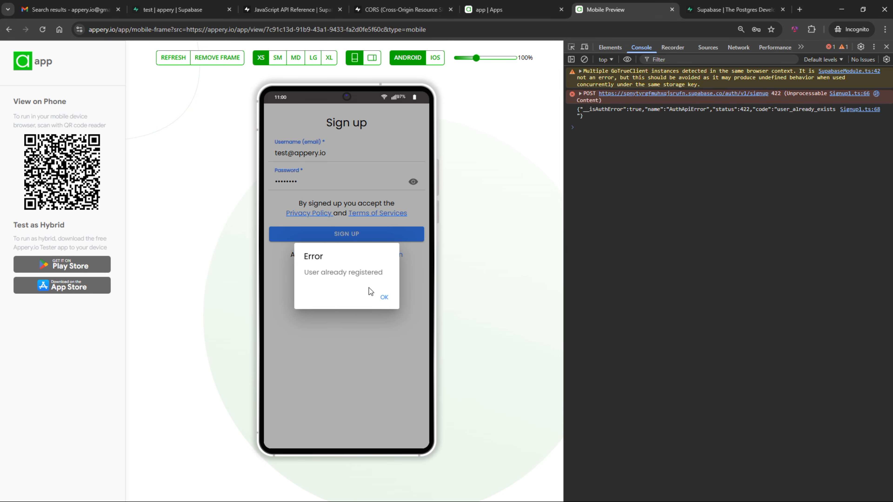
pyautogui.click(384, 298)
pyautogui.click(292, 154)
pyautogui.write('2')
pyautogui.click(346, 235)
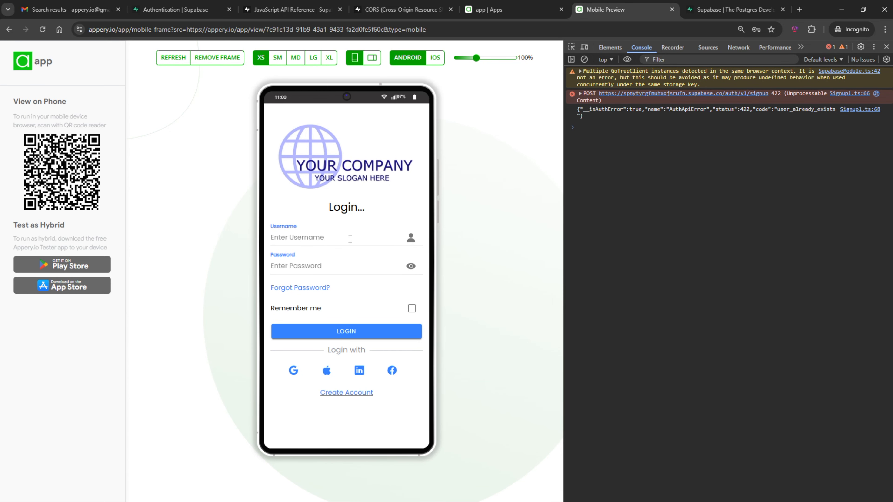
# Log in to the preview with the newly registered account's email and password
pyautogui.click(350, 238)
pyautogui.hotkey('ctrl', 'v')
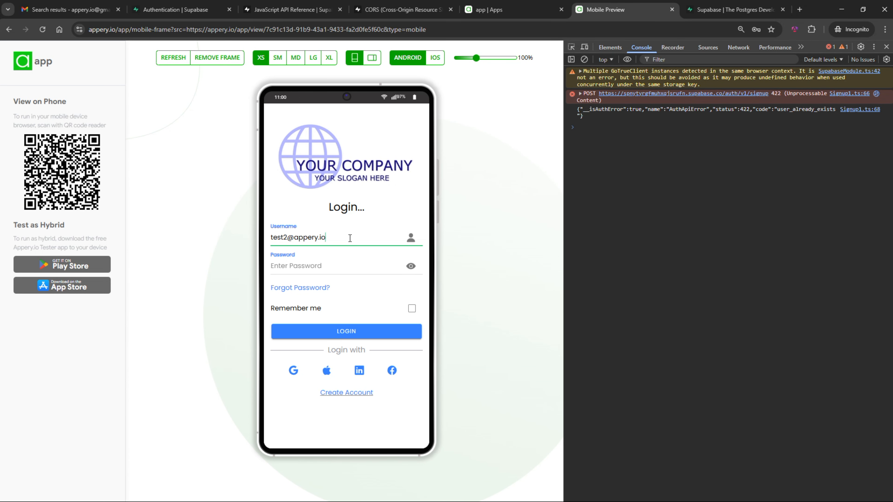
pyautogui.click(356, 262)
pyautogui.hotkey('ctrl', 'v')
pyautogui.click(358, 336)
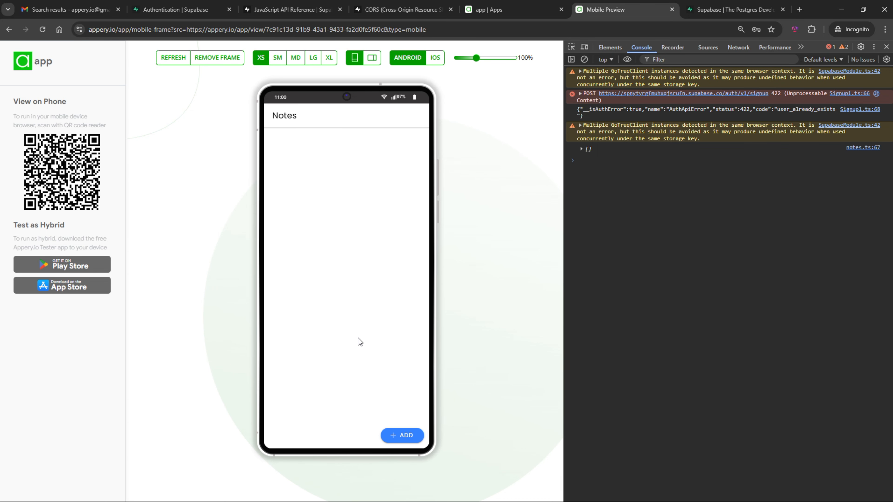
# Add and save a new note named note-4
pyautogui.click(402, 435)
pyautogui.click(312, 149)
pyautogui.write('note')
pyautogui.click(309, 173)
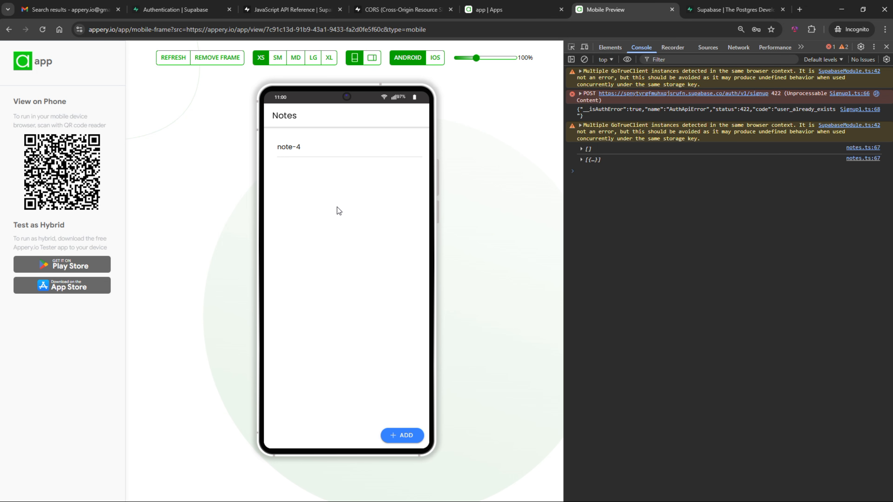
pyautogui.hotkey('ctrl', '2')
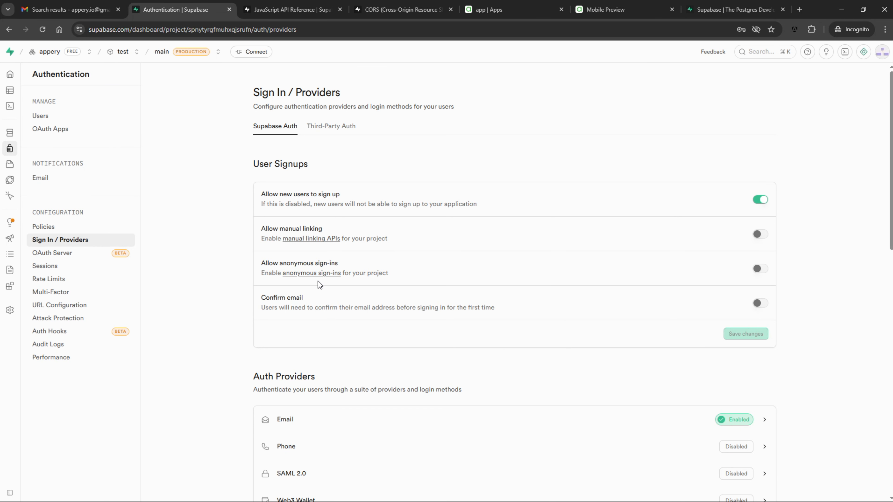
# Require email confirmation in Supabase, then sign up a new user in the preview with the test email and a password
pyautogui.click(758, 307)
pyautogui.click(732, 334)
pyautogui.hotkey('ctrl', '6')
pyautogui.click(346, 393)
pyautogui.click(351, 154)
pyautogui.press('Tab')
pyautogui.write('12345678')
pyautogui.click(367, 239)
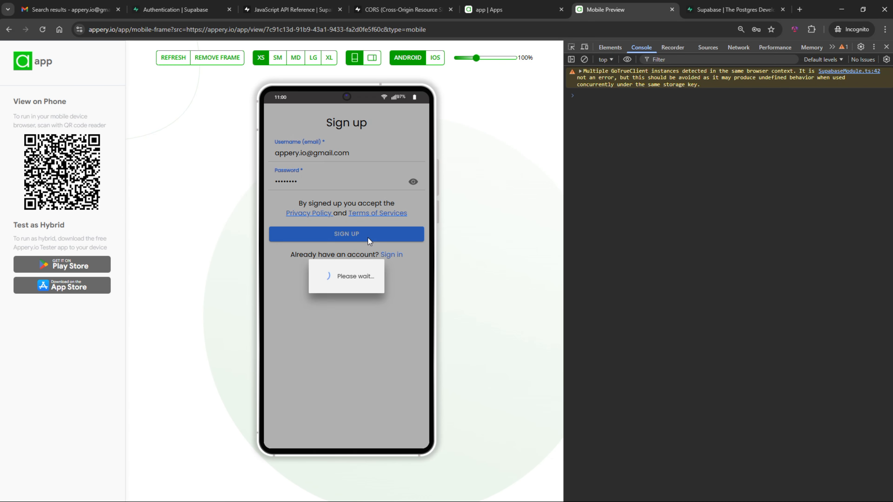
# Check the Supabase users list and open the 'Confirm Your Signup' email in Gmail
pyautogui.hotkey('ctrl', '2')
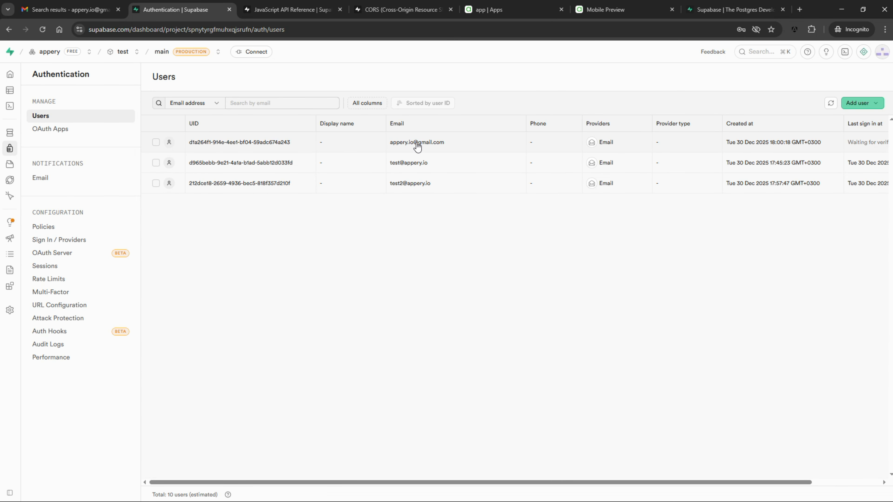
pyautogui.hotkey('ctrl', '1')
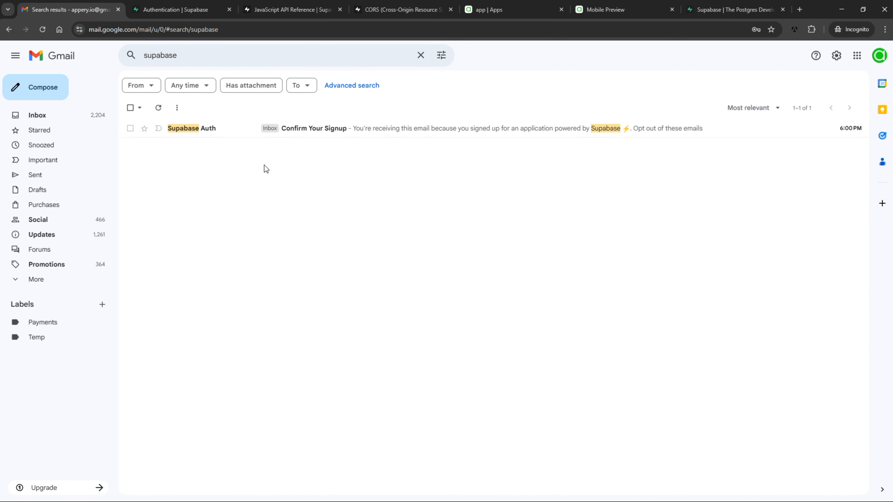
pyautogui.click(309, 129)
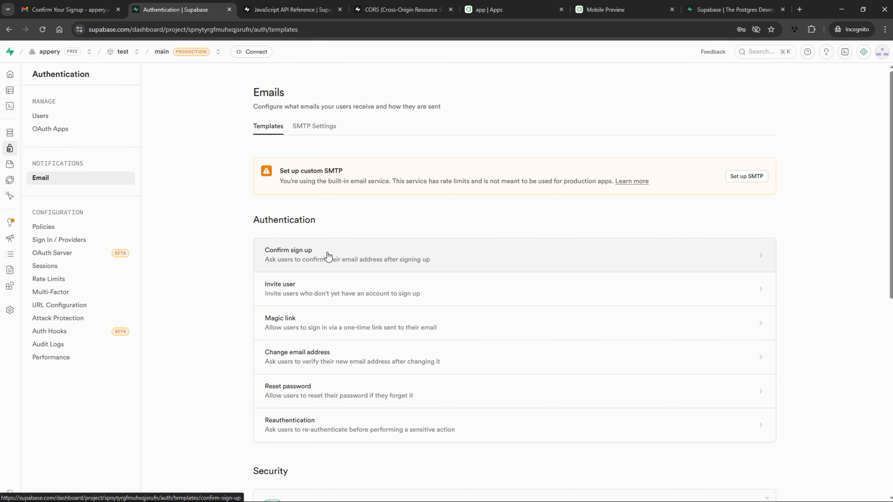
# Change the Confirm sign up email template to show 'Your token is' with {{ .Token }}
pyautogui.click(324, 257)
pyautogui.moveTo(478, 268); pyautogui.dragTo(439, 260)
pyautogui.hotkey('ctrl', 'v')
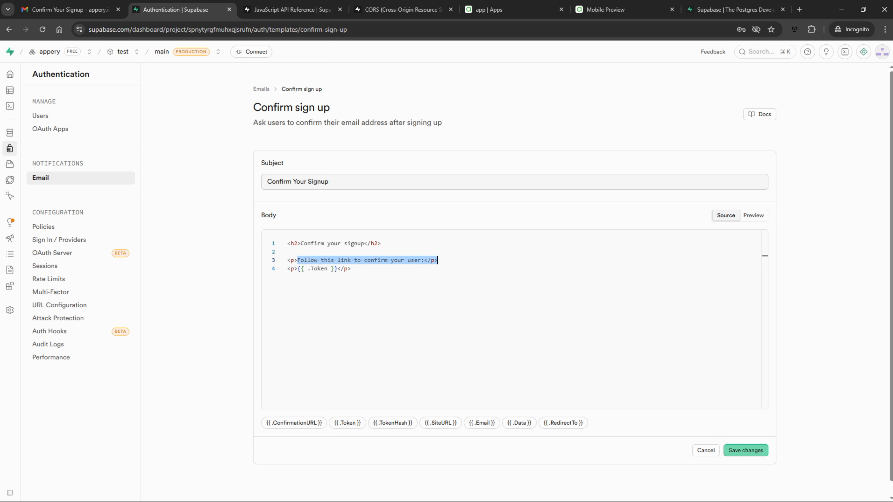
pyautogui.write('Your token is</p>')
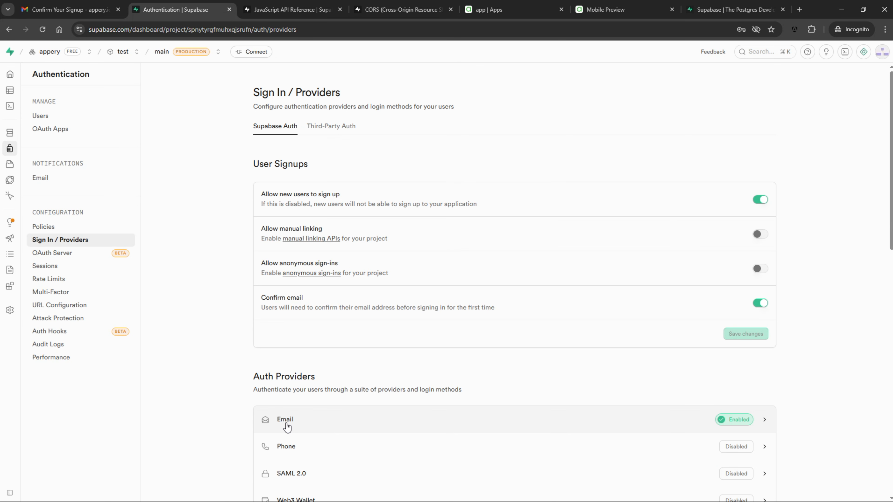
# Set the Email provider's OTP length from 8 to 6 and save
pyautogui.click(285, 424)
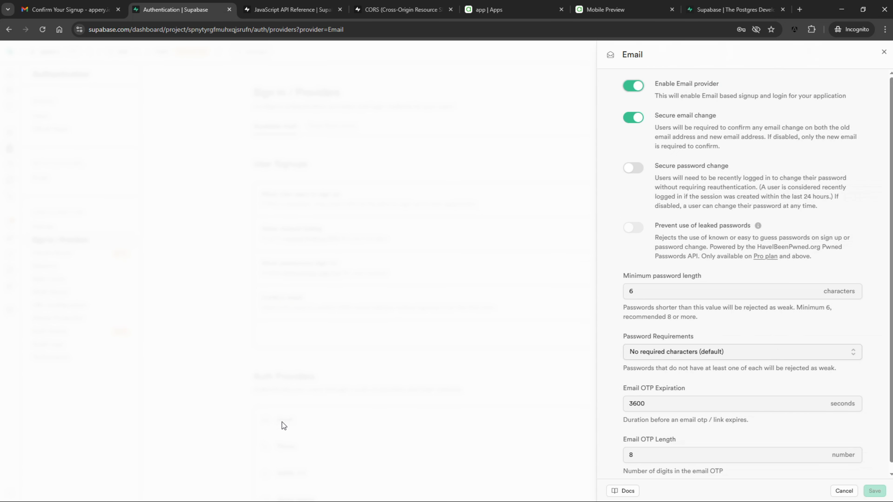
pyautogui.click(636, 456)
pyautogui.press('BackSpace')
pyautogui.write('6')
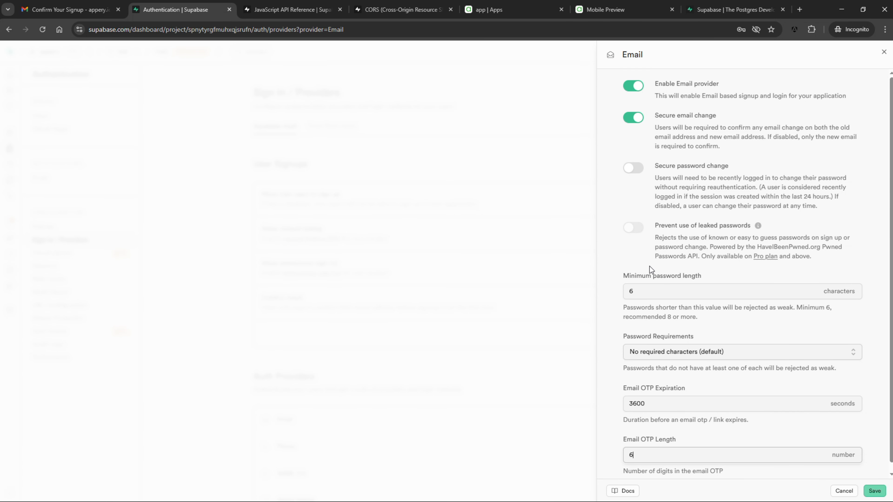
pyautogui.click(874, 491)
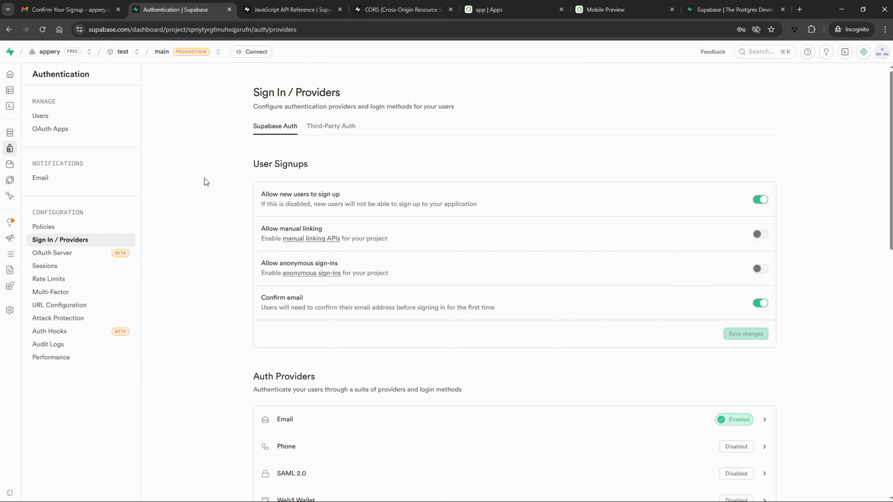
# Delete the unconfirmed test user from the Supabase users list
pyautogui.click(57, 116)
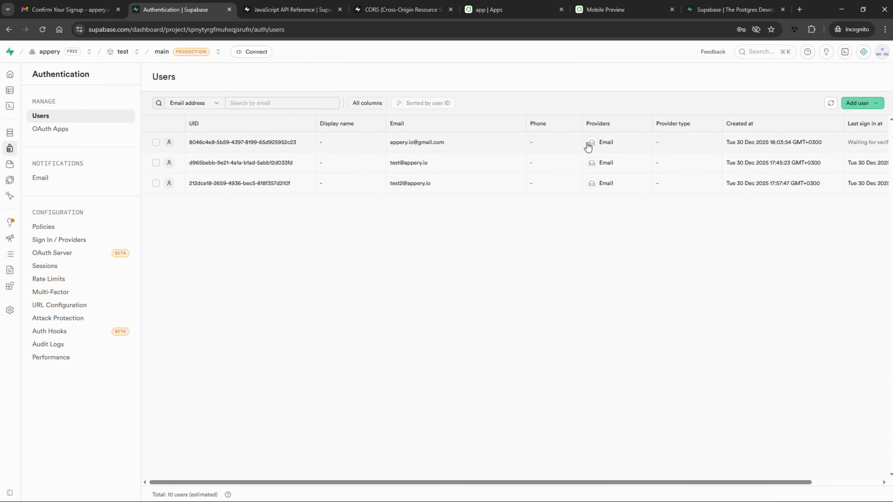
pyautogui.click(155, 144)
pyautogui.click(187, 102)
pyautogui.click(499, 323)
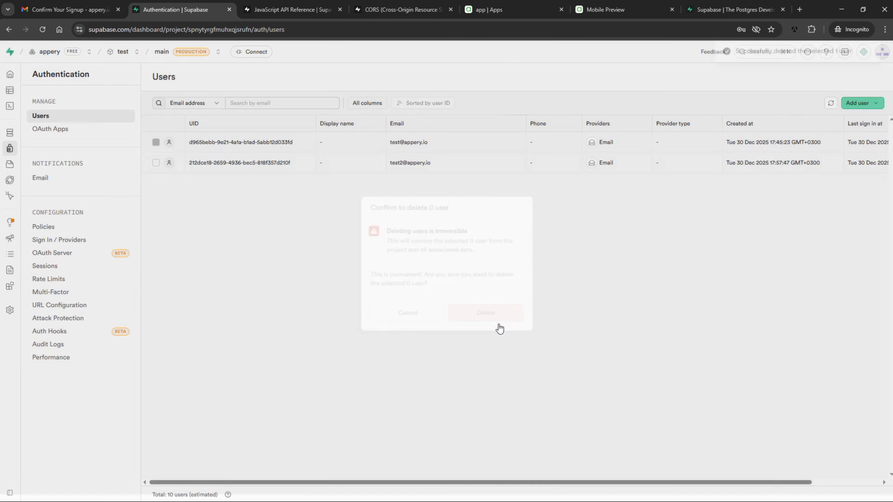
pyautogui.hotkey('ctrl', '6')
# Sign up the test email in the preview, then log in and get 'Email not confirmed'
pyautogui.click(346, 389)
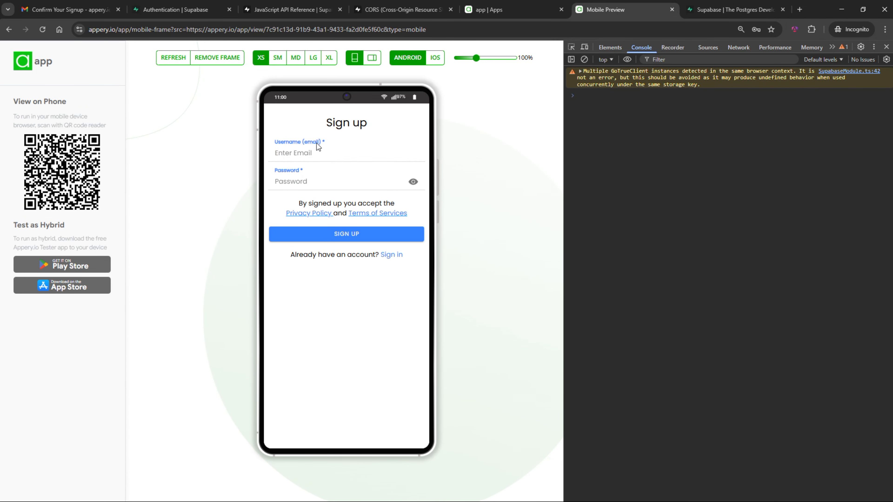
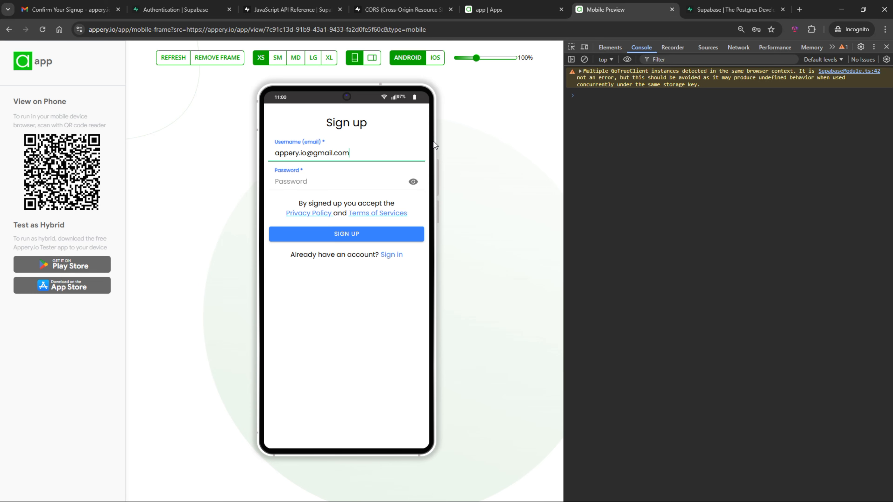
pyautogui.press('Tab')
pyautogui.write('••••••')
pyautogui.click(344, 236)
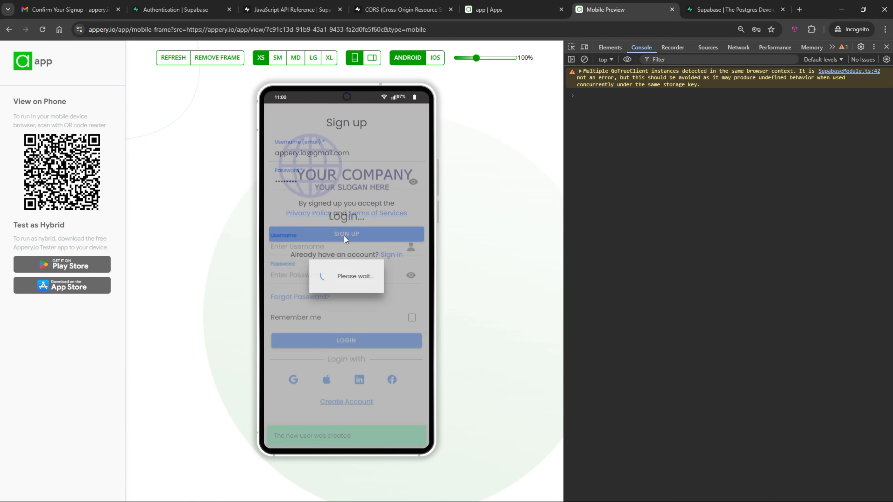
pyautogui.click(350, 233)
pyautogui.click(341, 332)
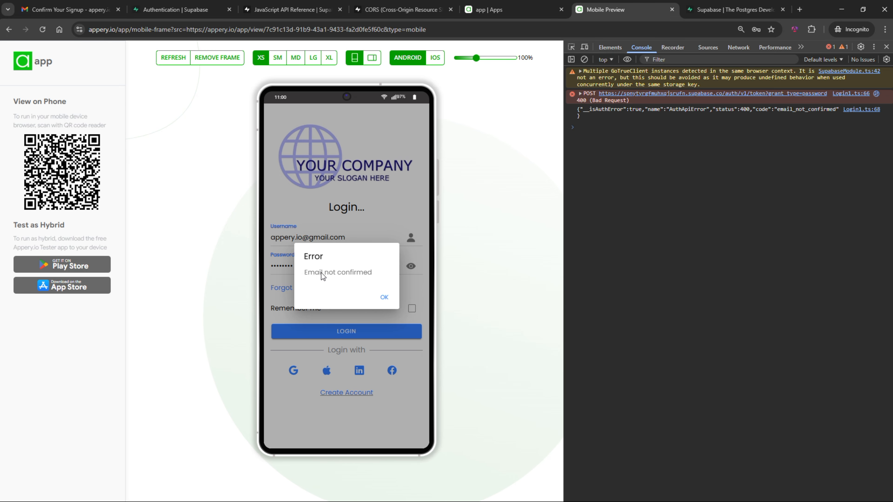
pyautogui.hotkey('ctrl', 'shift', 'Tab')
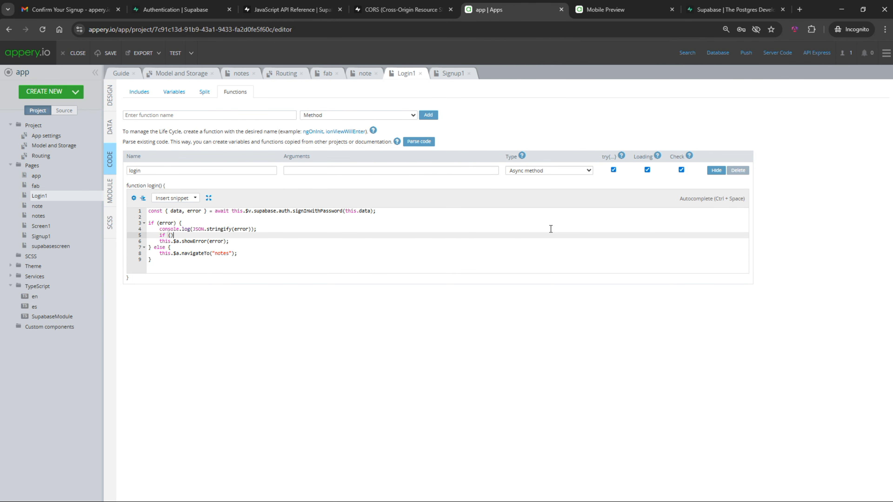
# Make login() check error.code == "email_not_confirmed" and use showError as the else branch
pyautogui.write('"email_not_confirmed"')
pyautogui.press('End')
pyautogui.write('{')
pyautogui.press('Return')
pyautogui.press('Down')
pyautogui.write('e')
pyautogui.press('Delete')
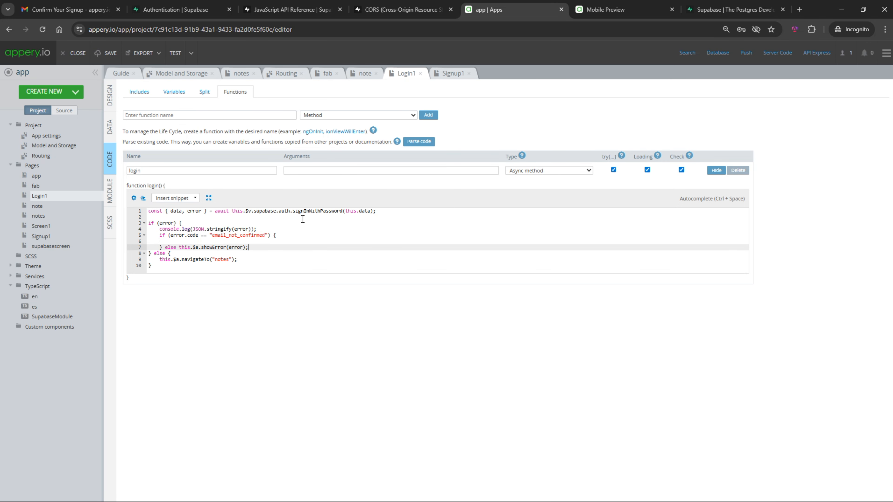
# Import the Code Input plugin, found by filtering 'code', and open the new codeinputscreen page's code
pyautogui.click(75, 92)
pyautogui.click(71, 163)
pyautogui.click(310, 105)
pyautogui.write('code')
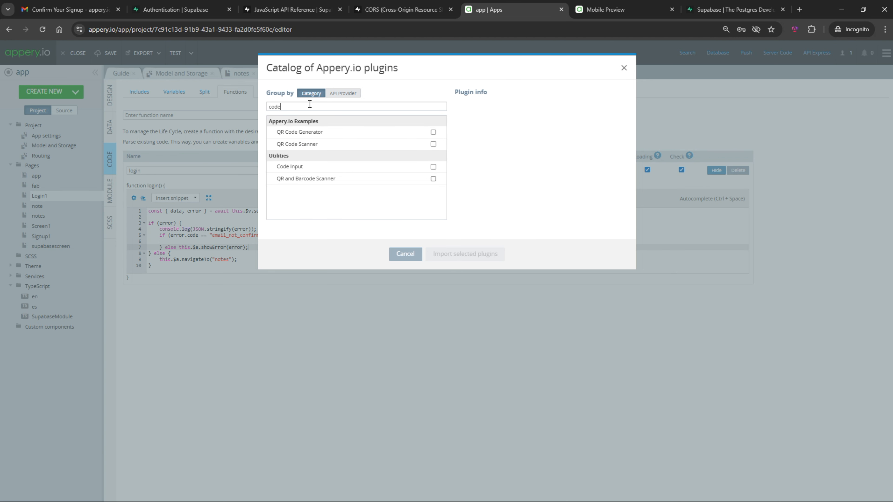
pyautogui.click(433, 167)
pyautogui.click(468, 254)
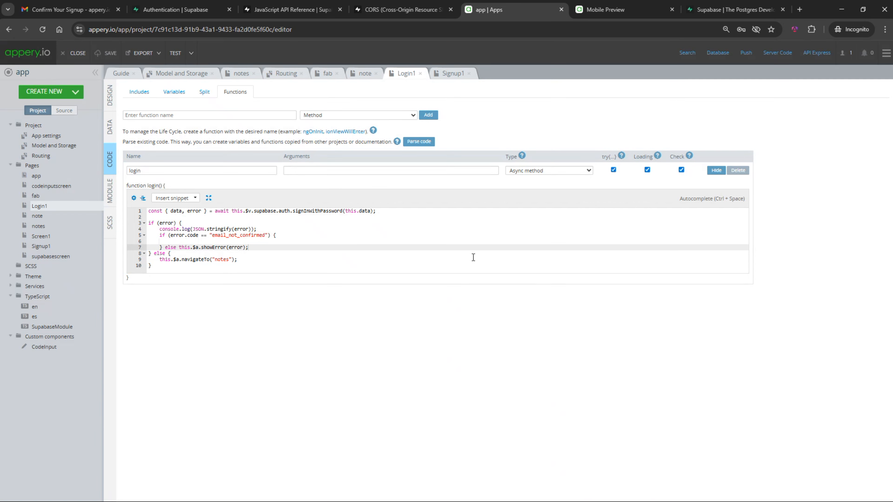
pyautogui.click(66, 186)
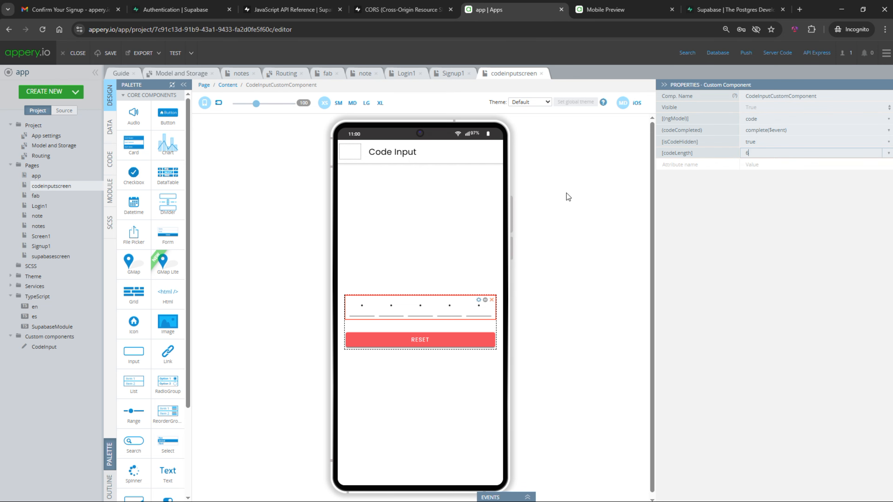
pyautogui.click(110, 159)
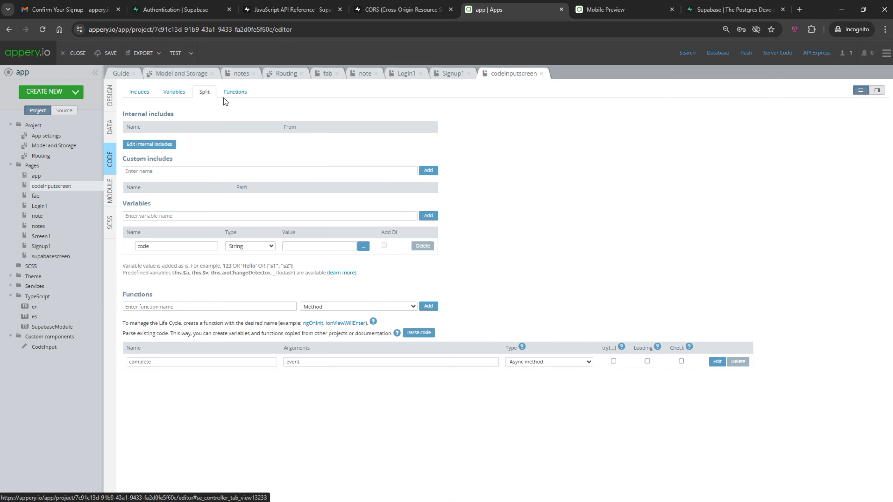
# Paste Supabase's verifyOtp call into complete() via this.$v and set token: this.code
pyautogui.click(235, 92)
pyautogui.click(717, 170)
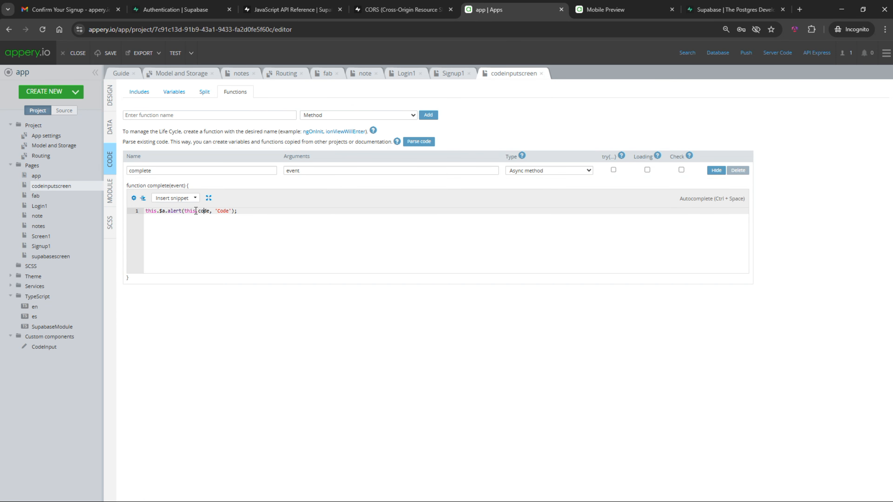
pyautogui.hotkey('ctrl', '3')
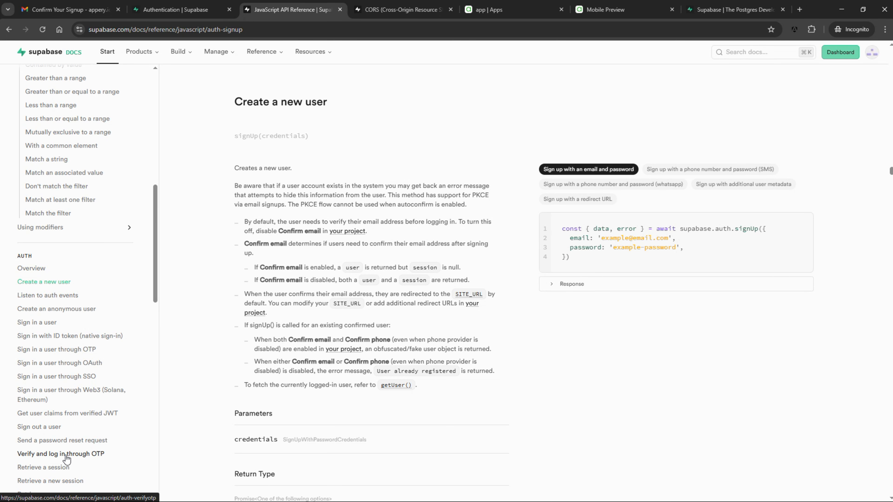
pyautogui.click(29, 454)
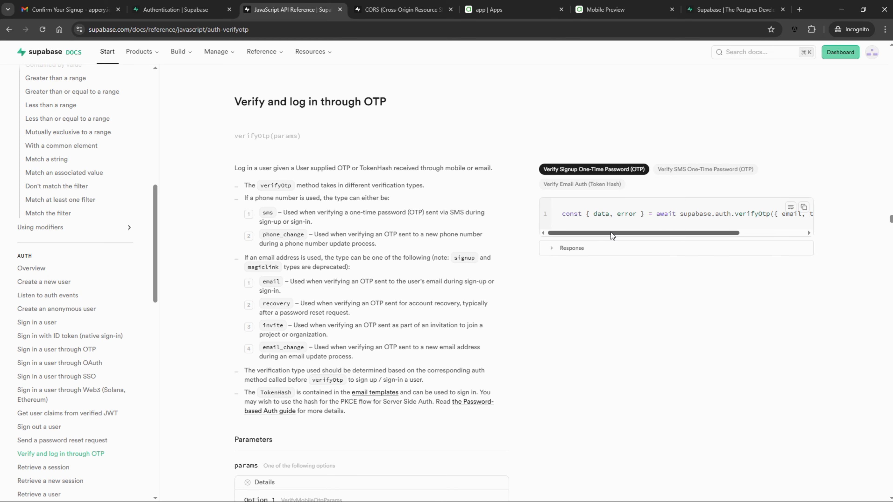
pyautogui.click(805, 211)
pyautogui.hotkey('ctrl', '5')
pyautogui.write("const { data, error } = await supabase.auth.verifyOtp({ email, token, type: 'email'})")
pyautogui.write('this.$v.')
pyautogui.click(358, 225)
pyautogui.write(': this.code')
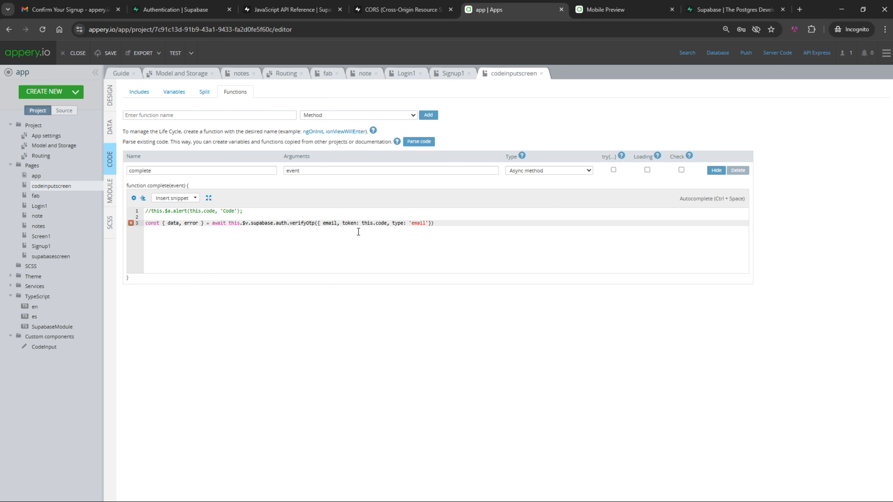
# Add an email page variable and pass email: this.email to verifyOtp
pyautogui.click(111, 95)
pyautogui.click(204, 85)
pyautogui.click(747, 118)
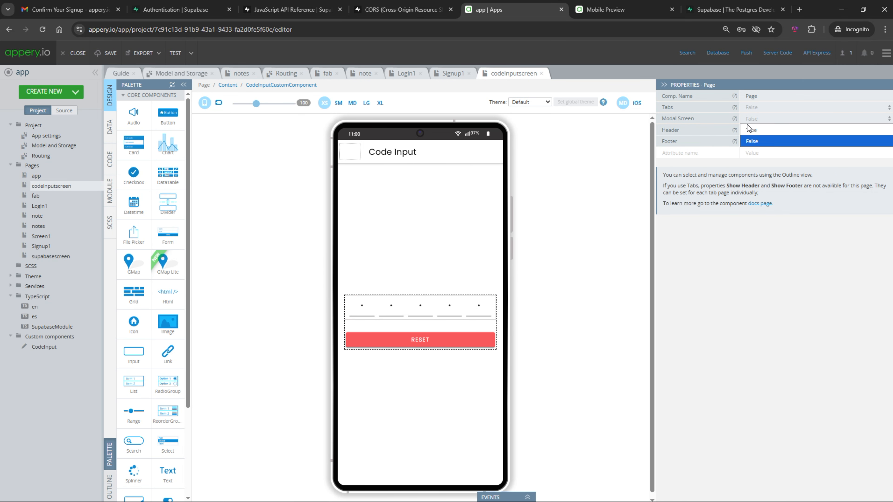
pyautogui.click(110, 159)
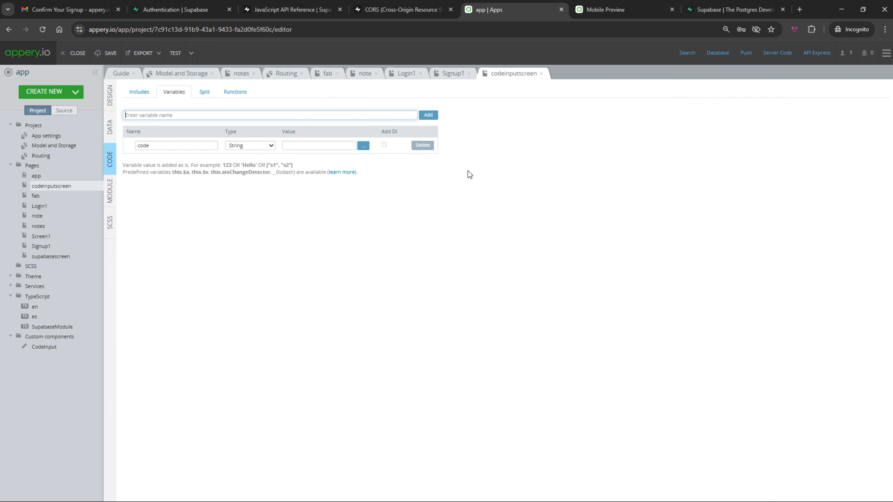
pyautogui.write('email')
pyautogui.click(428, 114)
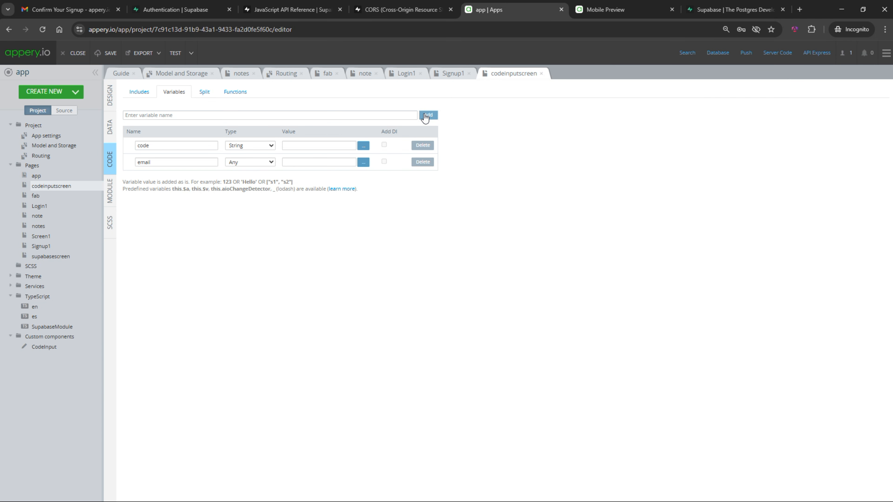
pyautogui.click(235, 91)
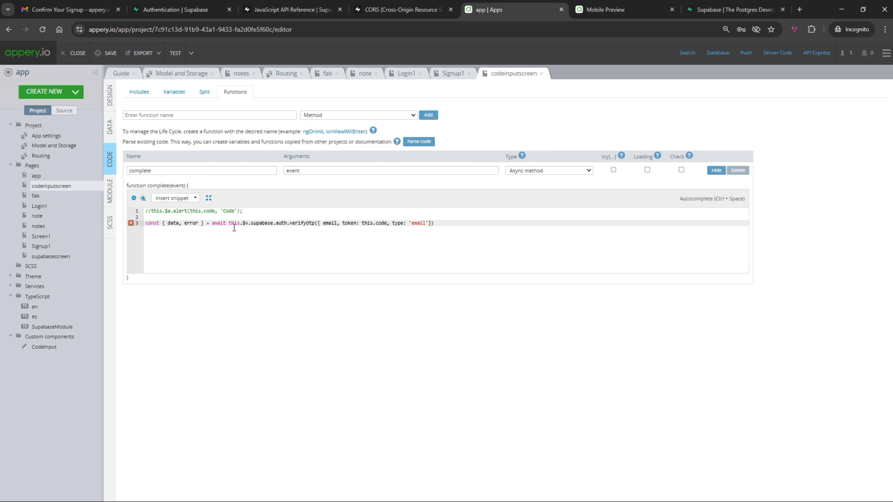
pyautogui.write(': this.email')
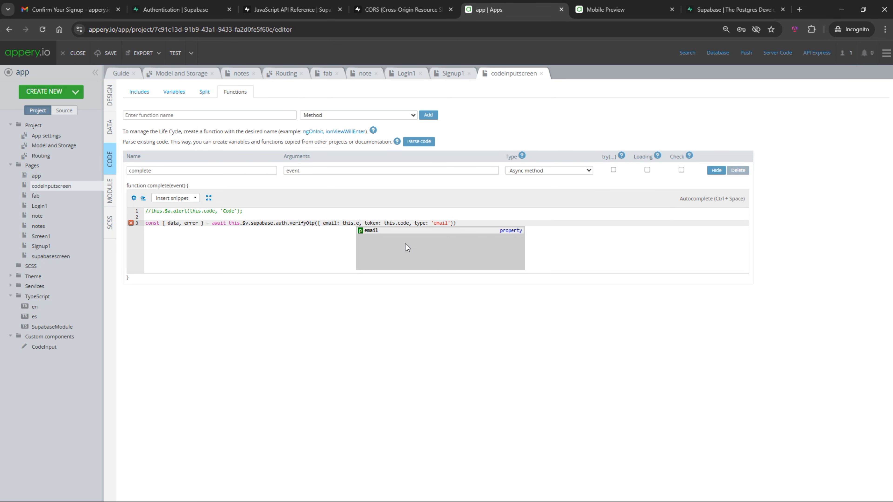
pyautogui.click(406, 74)
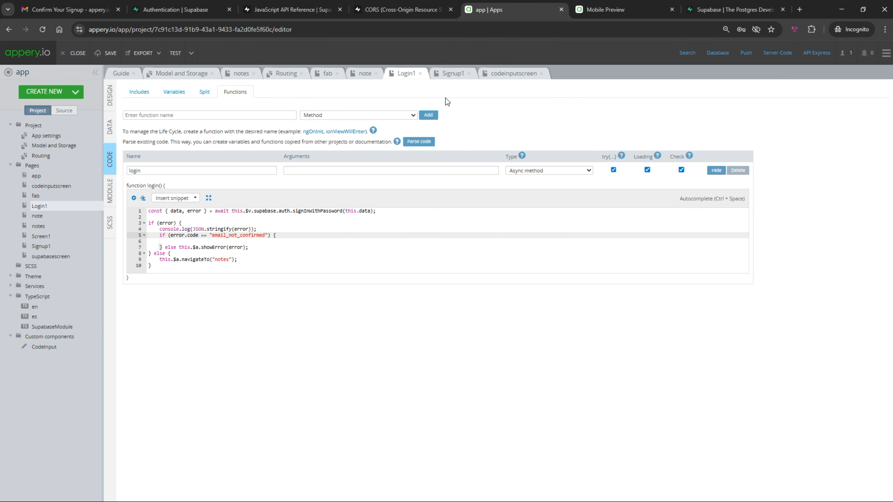
# Open codeinputscreen as a modal passing the email when it's unconfirmed; terminate the verifyOtp line
pyautogui.press('Return')
pyautogui.write('this.$a.modal("codeinputscreen")')
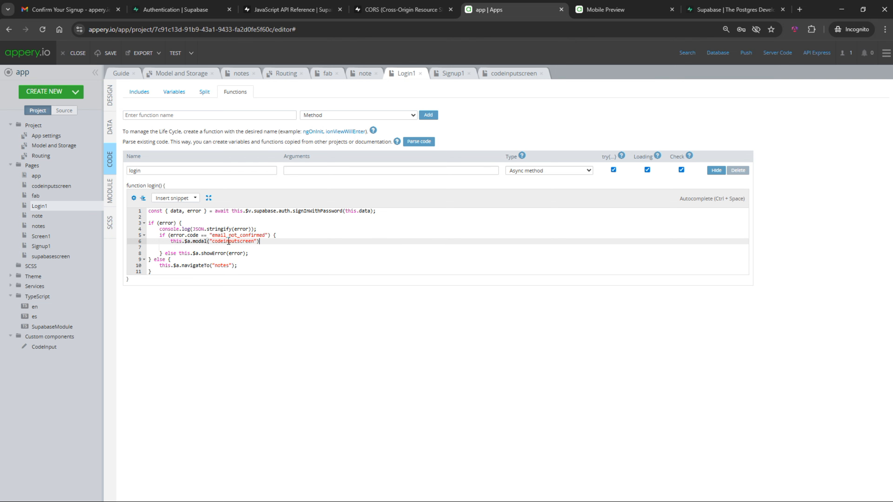
pyautogui.write(', {email: this.data.email')
pyautogui.click(514, 73)
pyautogui.press('Down')
pyautogui.press('End')
pyautogui.write(';')
# After verifyOtp, add an if (error) branch that logs the error and calls showError
pyautogui.press('Return')
pyautogui.press('Return')
pyautogui.write('if (error) {')
pyautogui.press('Return')
pyautogui.write('console.log(JSON.stringify(error));')
pyautogui.press('Return')
pyautogui.write('this.$a.showError(error);')
# Add an else branch toasting "User was verified" and calling navigateTo, then log in from the preview
pyautogui.press('Down')
pyautogui.write('else {}')
pyautogui.press('Return')
pyautogui.write('this.$a.toast("User was verified')
pyautogui.click(275, 263)
pyautogui.press('Return')
pyautogui.write('this.$a.navigateTo')
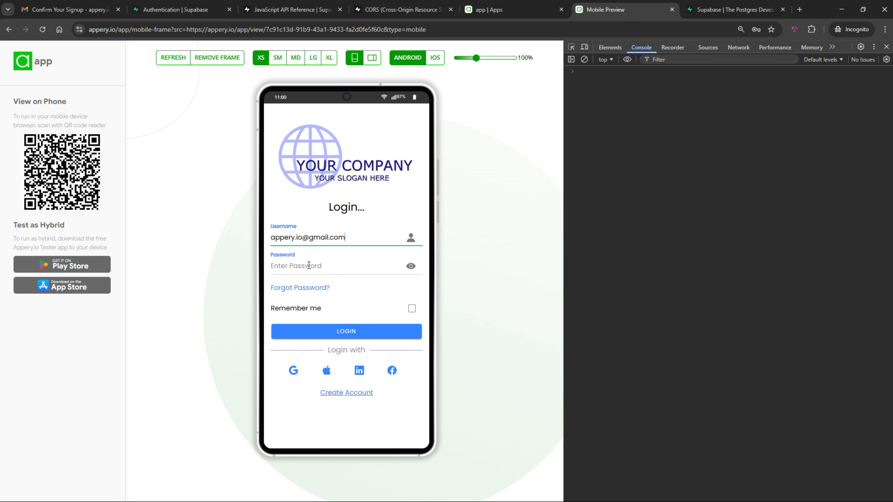
pyautogui.click(377, 328)
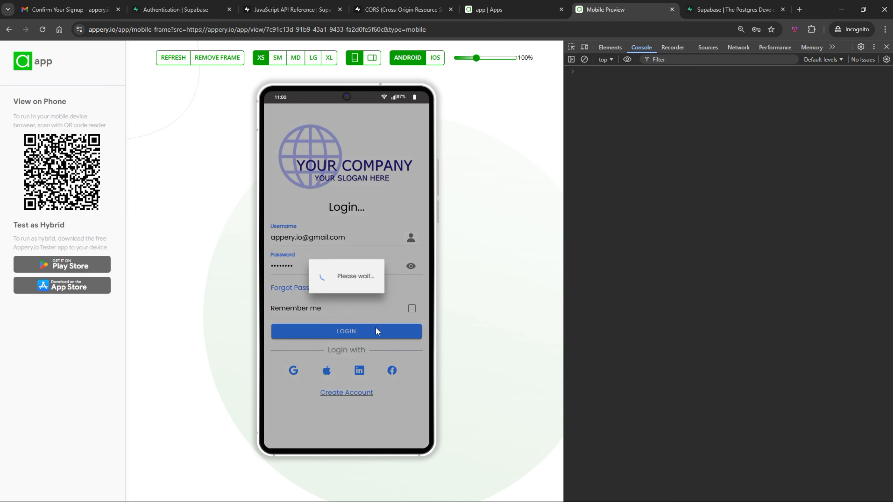
# Copy the code from the Confirm Your Signup email into the Code Input boxes and log in
pyautogui.click(355, 297)
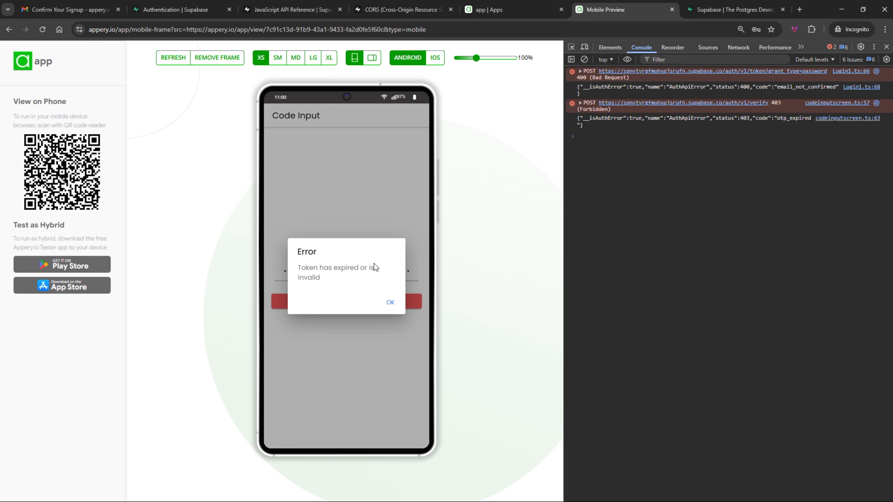
pyautogui.click(390, 302)
pyautogui.hotkey('ctrl', '1')
pyautogui.click(343, 134)
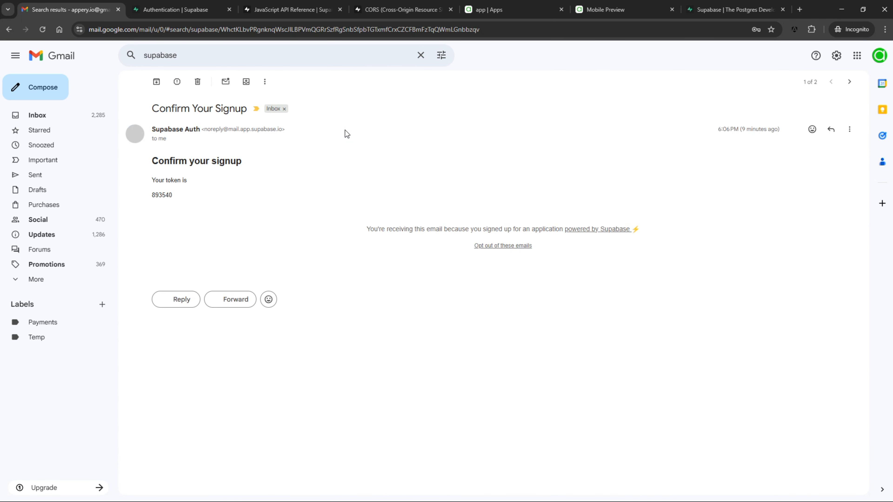
pyautogui.doubleClick(162, 195)
pyautogui.hotkey('ctrl', 'c')
pyautogui.hotkey('ctrl', '6')
pyautogui.hotkey('ctrl', 'v')
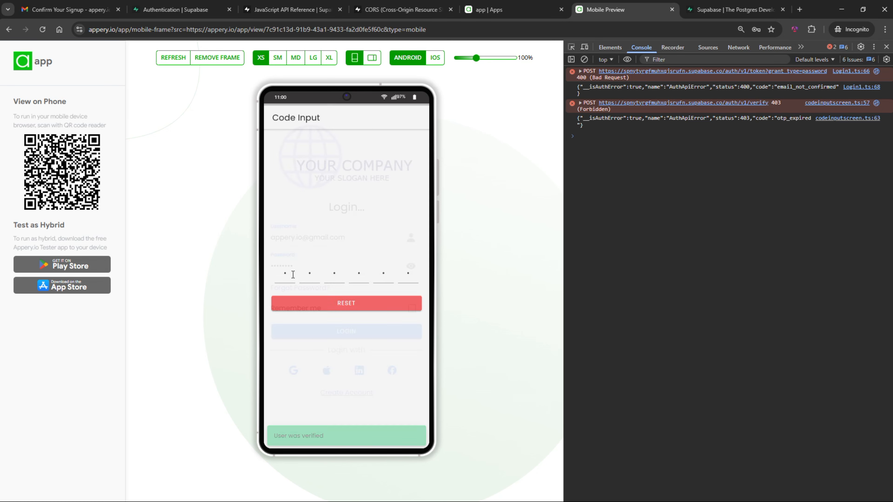
pyautogui.click(361, 333)
# Add and save a new note named note-5
pyautogui.click(402, 435)
pyautogui.click(327, 157)
pyautogui.write('note-5')
pyautogui.click(330, 171)
pyautogui.hotkey('ctrl', '2')
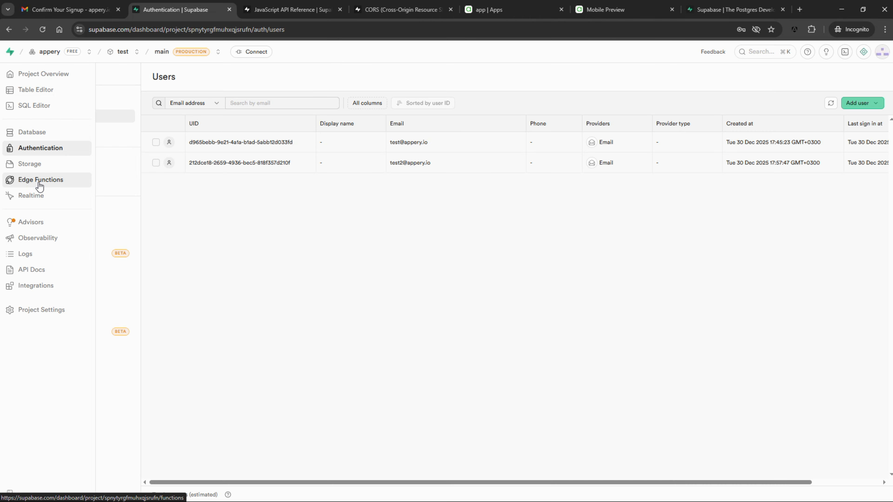
# Deploy a hello-world edge function from the Simple Hello World template
pyautogui.click(62, 184)
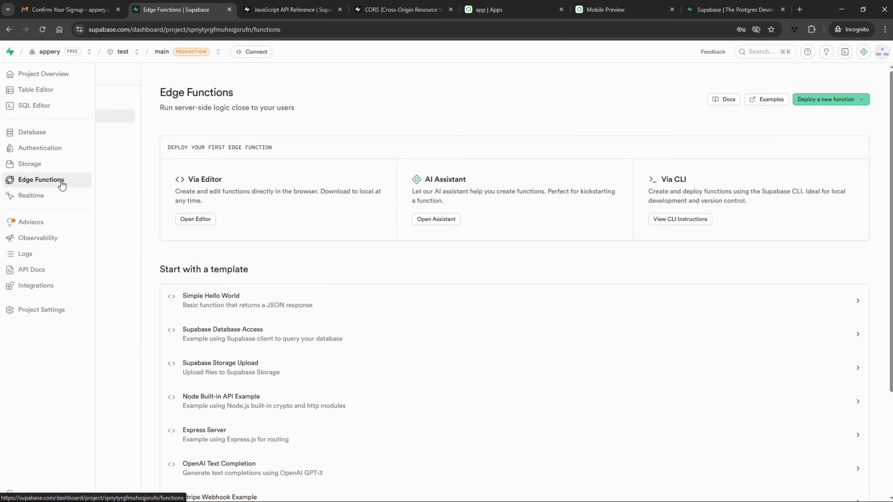
pyautogui.click(211, 298)
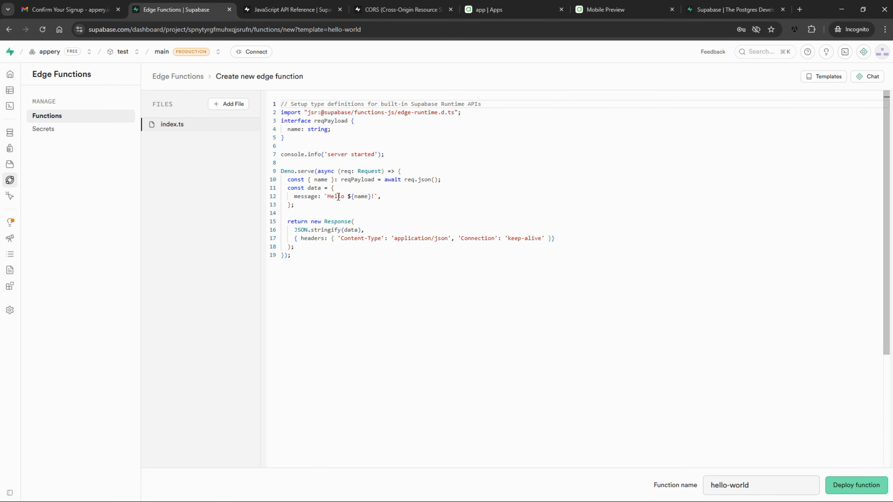
pyautogui.click(408, 194)
pyautogui.click(854, 489)
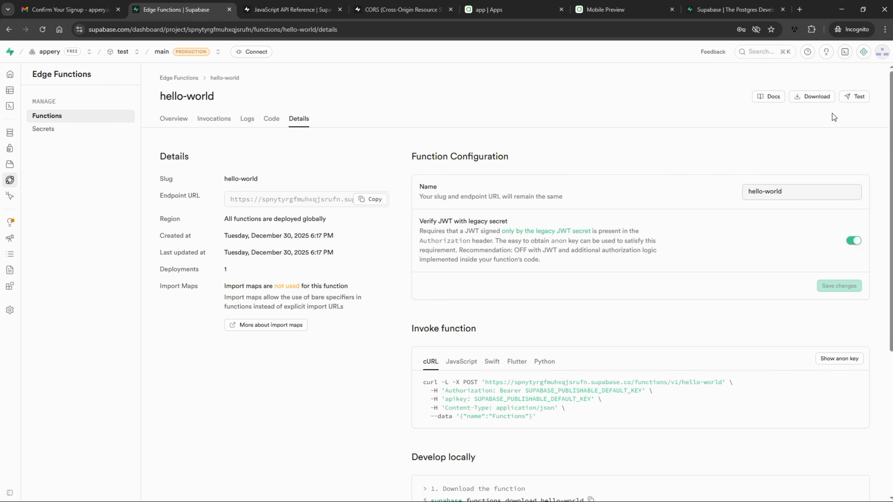
# Test hello-world with name alex in the request body, getting "Hello alex!"
pyautogui.click(854, 96)
pyautogui.doubleClick(656, 140)
pyautogui.write('alex')
pyautogui.click(863, 491)
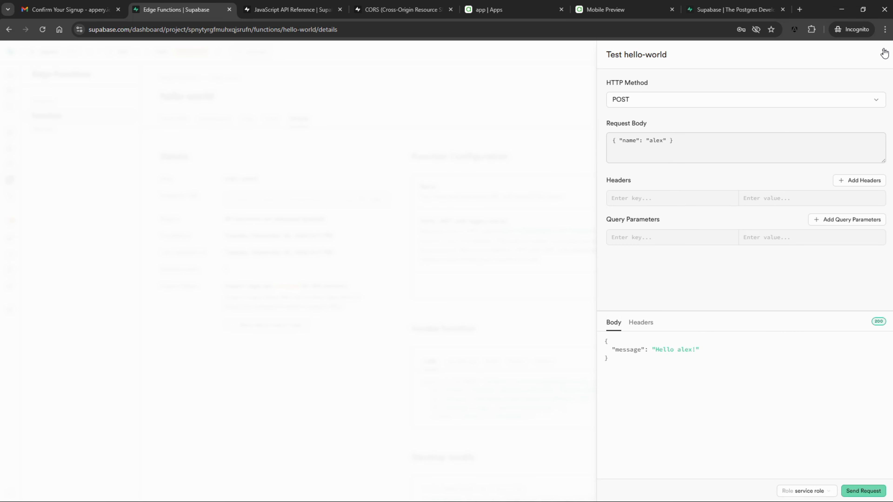
pyautogui.click(884, 52)
pyautogui.click(492, 9)
pyautogui.doubleClick(413, 180)
# Label the button test and set its click handler to test
pyautogui.write('test')
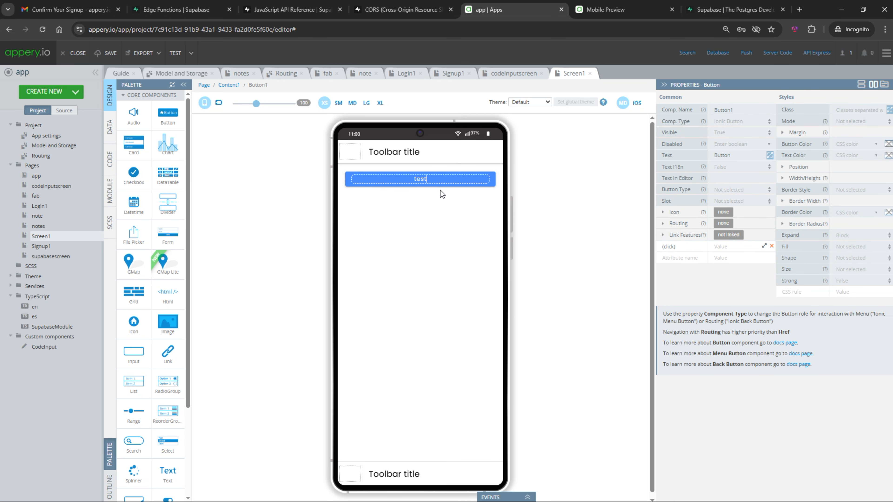
pyautogui.click(739, 246)
pyautogui.write('test')
pyautogui.press('Return')
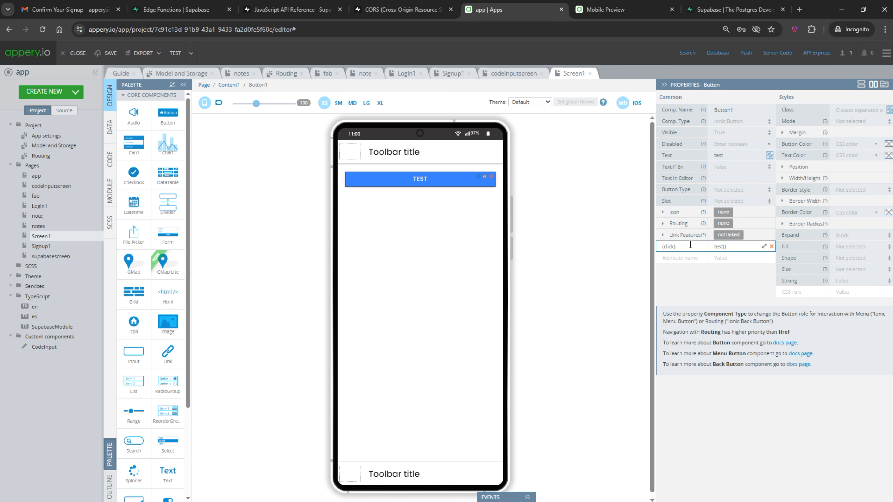
# Create a new async method named test in the page's functions
pyautogui.click(109, 160)
pyautogui.write('test')
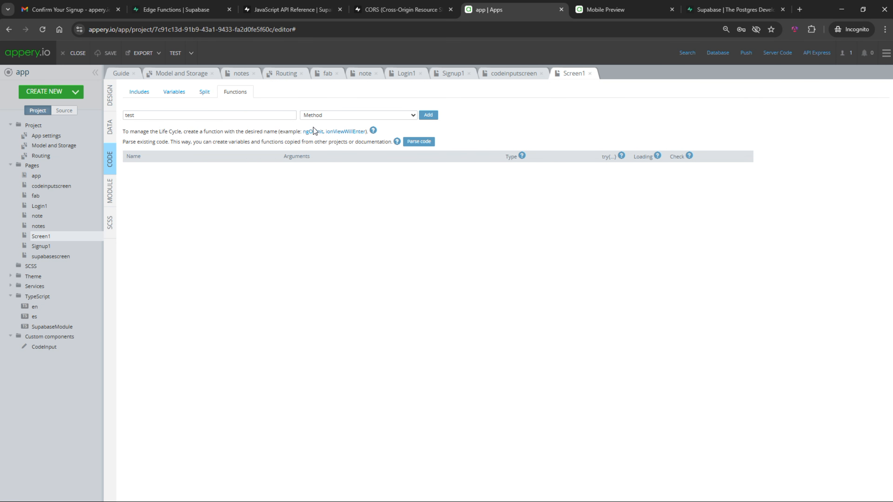
pyautogui.click(359, 115)
pyautogui.click(408, 124)
pyautogui.click(428, 115)
# Paste Supabase's functions.invoke example into test(), using this.$v.supabase and 'hello-world'
pyautogui.click(293, 10)
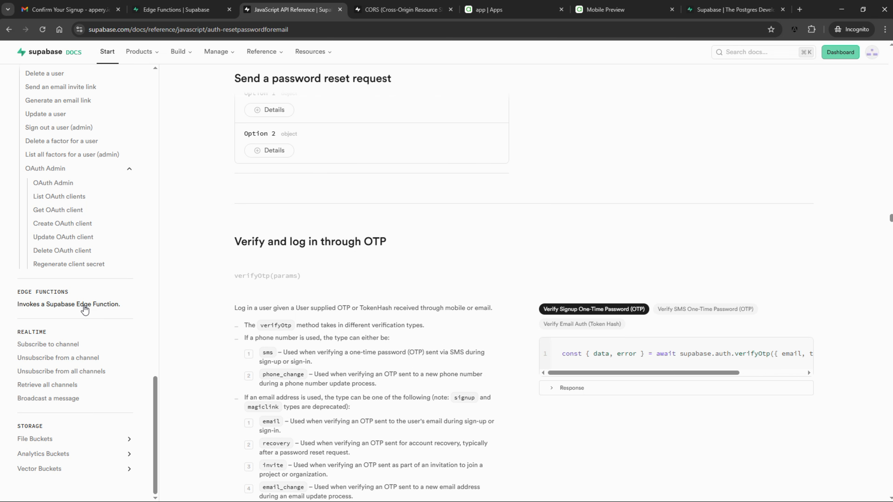
pyautogui.click(85, 305)
pyautogui.click(800, 208)
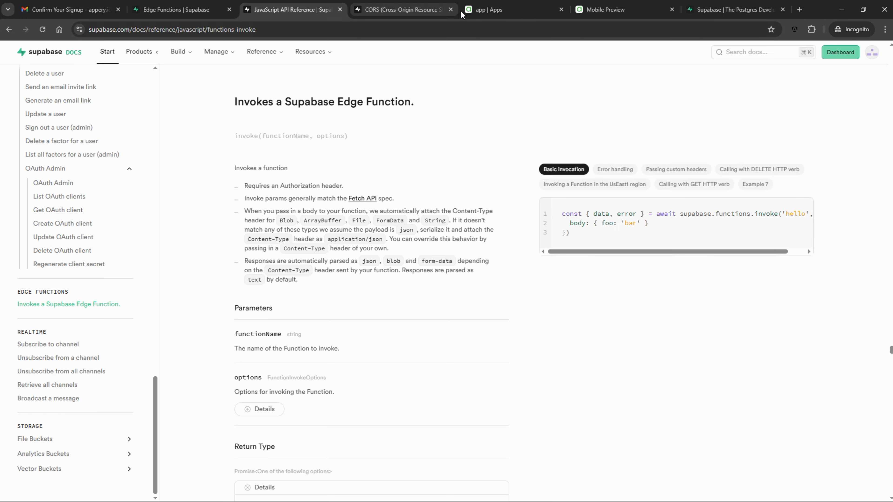
pyautogui.click(488, 10)
pyautogui.hotkey('ctrl', 'v')
pyautogui.click(228, 211)
pyautogui.write('this.$v.')
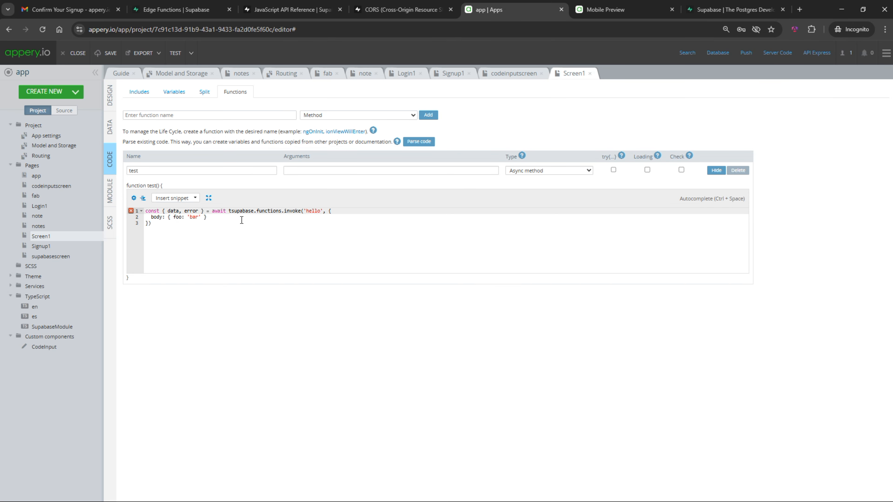
pyautogui.click(339, 211)
pyautogui.write('-world')
# Rename the body key to name and log the stringified error and the data
pyautogui.click(173, 217)
pyautogui.write('name')
pyautogui.click(203, 228)
pyautogui.write(';')
pyautogui.press('Return')
pyautogui.press('Return')
pyautogui.write('console.log(JSON.stringify(error));')
pyautogui.press('Return')
pyautogui.write('console.log(data);')
pyautogui.hotkey('ctrl', 'Tab')
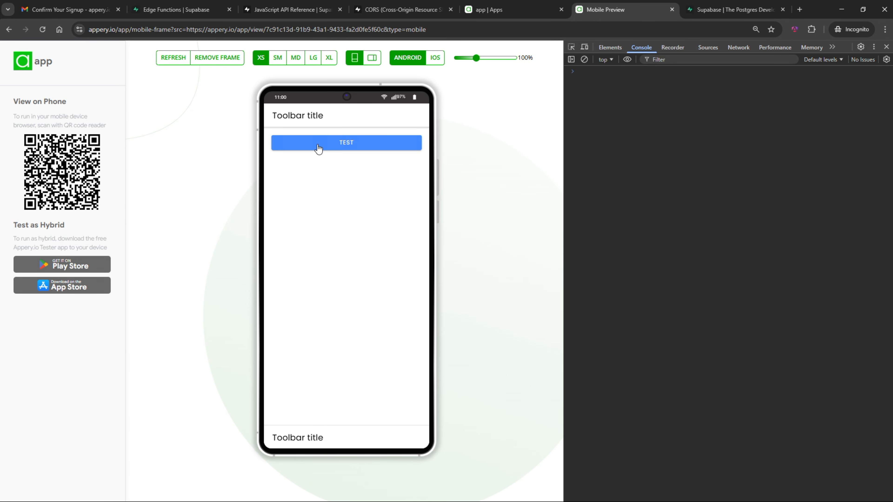
# Copy the corsHeaders definition from the Supabase CORS docs into hello-world's code
pyautogui.click(359, 149)
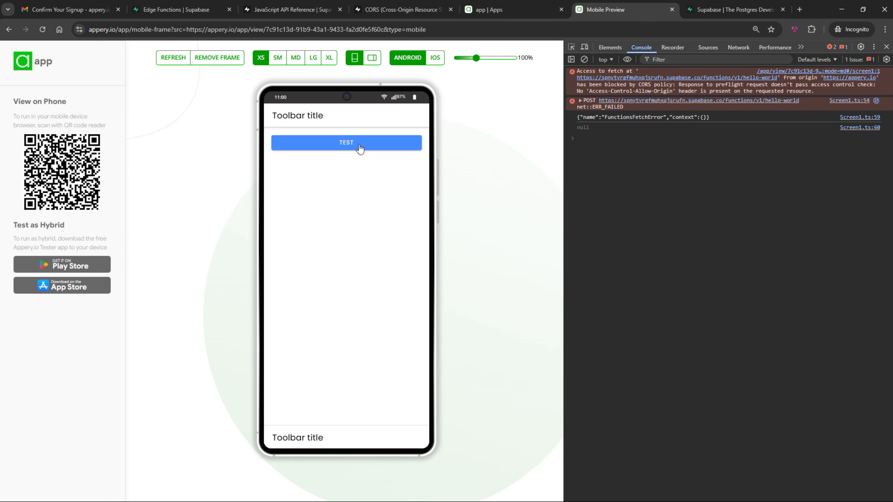
pyautogui.hotkey('ctrl', 'shift', 'Tab')
pyautogui.hotkey('ctrl', 'shift', 'Tab')
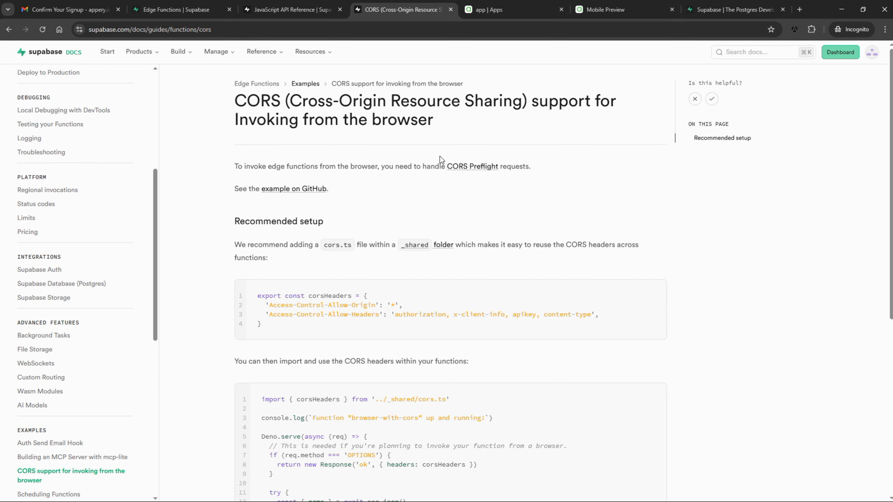
pyautogui.scroll(-5, 440, 156)
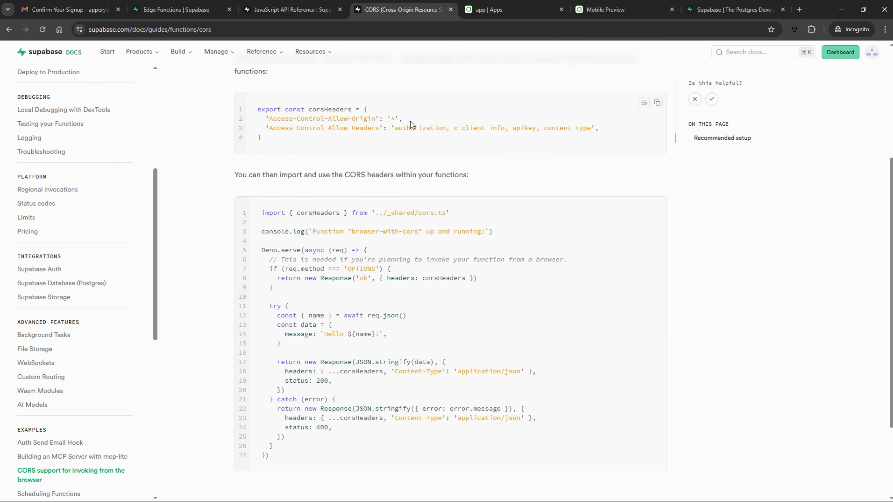
pyautogui.moveTo(263, 139); pyautogui.dragTo(247, 111)
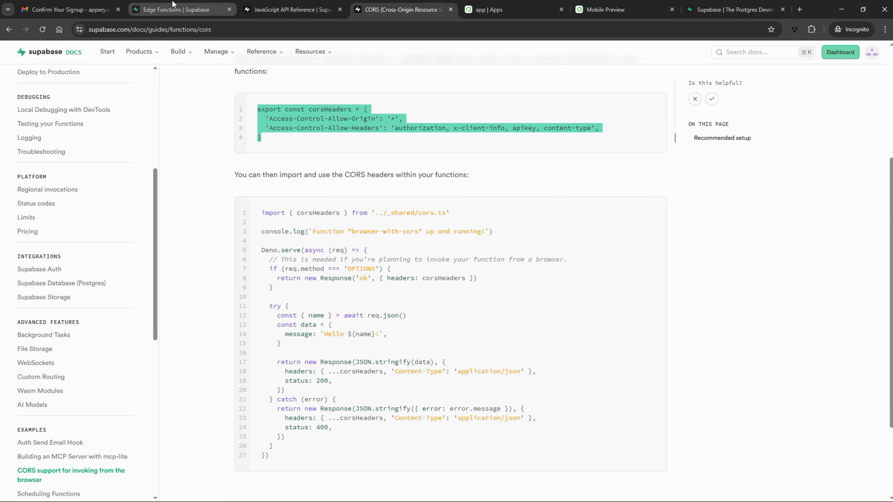
pyautogui.click(173, 5)
pyautogui.click(272, 118)
pyautogui.press('Return')
pyautogui.hotkey('ctrl', 'v')
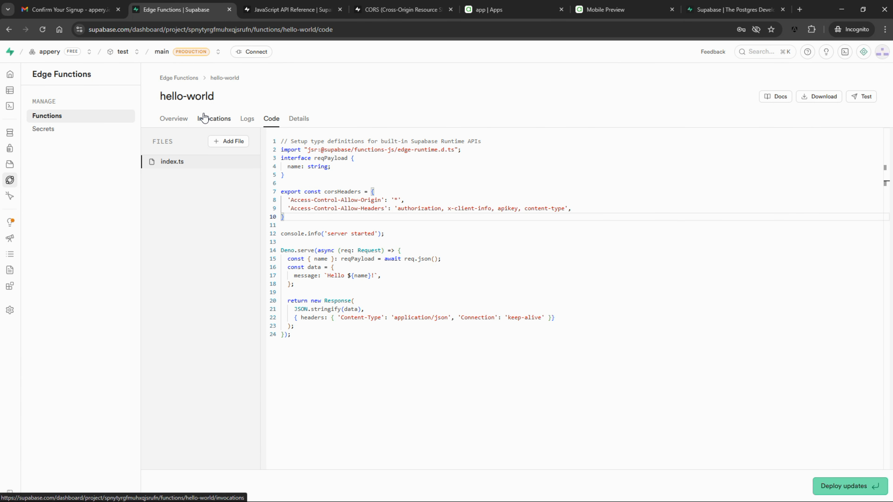
# Paste the OPTIONS preflight if-block just after the Deno.serve line
pyautogui.hotkey('ctrl', 'Tab')
pyautogui.hotkey('ctrl', 'Tab')
pyautogui.moveTo(273, 288); pyautogui.dragTo(268, 271)
pyautogui.hotkey('ctrl', 'c')
pyautogui.hotkey('ctrl', 'shift', 'Tab')
pyautogui.hotkey('ctrl', 'shift', 'Tab')
pyautogui.click(439, 249)
pyautogui.press('Return')
pyautogui.hotkey('ctrl', 'v')
pyautogui.press('Return')
# Add the ...corsHeaders spread to the function's response headers
pyautogui.hotkey('ctrl', 'Tab')
pyautogui.hotkey('ctrl', 'Tab')
pyautogui.moveTo(394, 422); pyautogui.dragTo(329, 422)
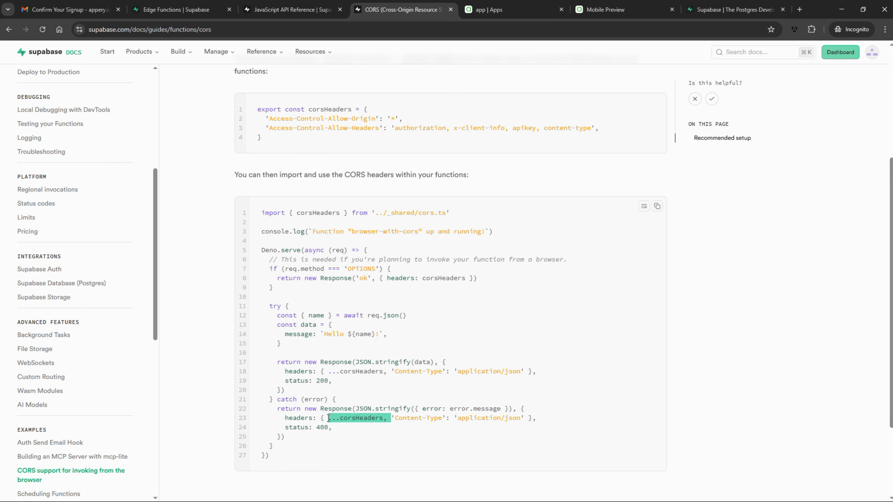
pyautogui.hotkey('ctrl', 'c')
pyautogui.hotkey('ctrl', 'shift', 'Tab')
pyautogui.hotkey('ctrl', 'shift', 'Tab')
pyautogui.click(340, 363)
pyautogui.hotkey('ctrl', 'v')
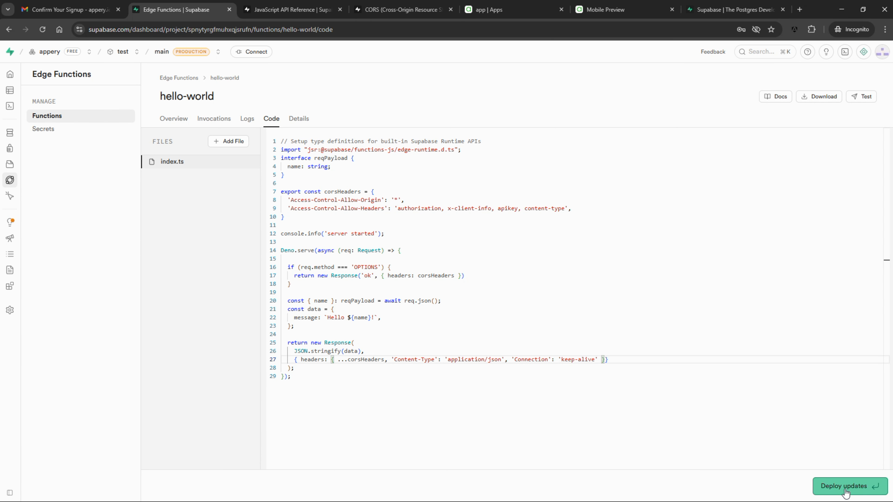
# Deploy the updated function and rerun the preview test, which now returns 401 Unauthorized
pyautogui.click(835, 485)
pyautogui.click(513, 310)
pyautogui.hotkey('ctrl', 'Tab')
pyautogui.hotkey('ctrl', 'Tab')
pyautogui.hotkey('ctrl', 'Tab')
pyautogui.hotkey('ctrl', 'Tab')
pyautogui.click(361, 150)
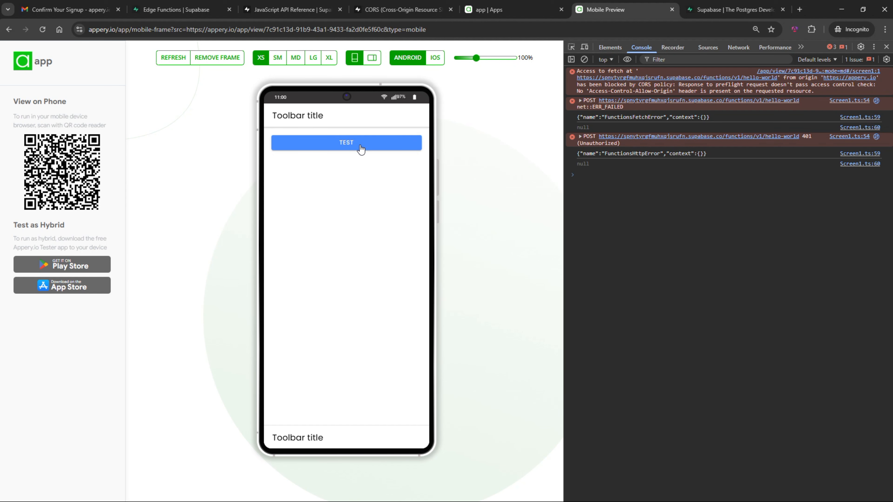
# Switch off 'Verify JWT with legacy secret' in hello-world's details and save the change
pyautogui.hotkey('ctrl', 'shift', 'Tab')
pyautogui.hotkey('ctrl', 'shift', 'Tab')
pyautogui.hotkey('ctrl', 'shift', 'Tab')
pyautogui.hotkey('ctrl', 'shift', 'Tab')
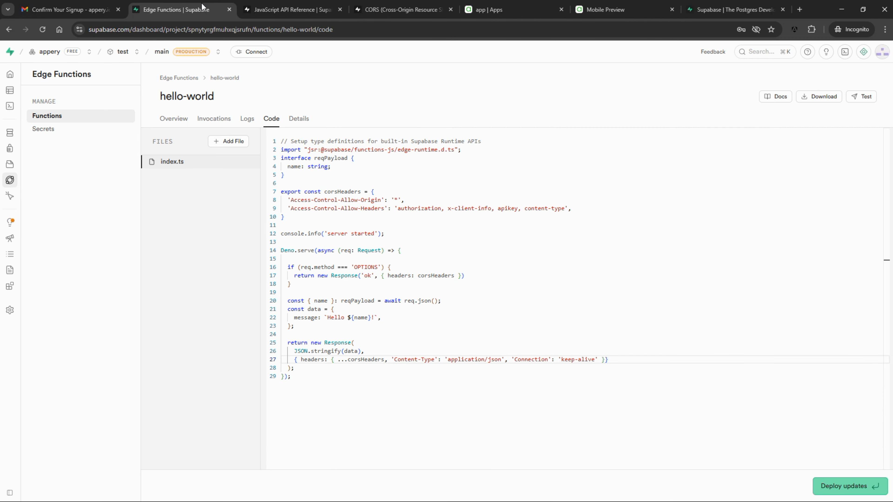
pyautogui.click(298, 119)
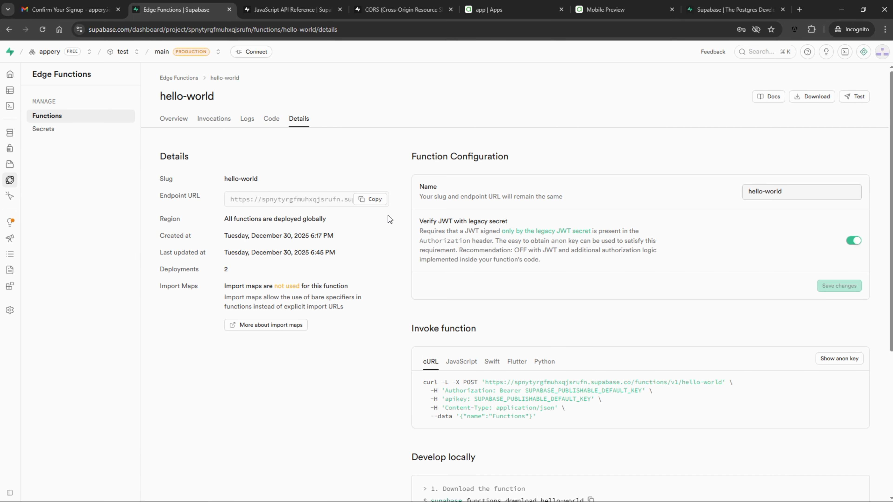
pyautogui.click(853, 241)
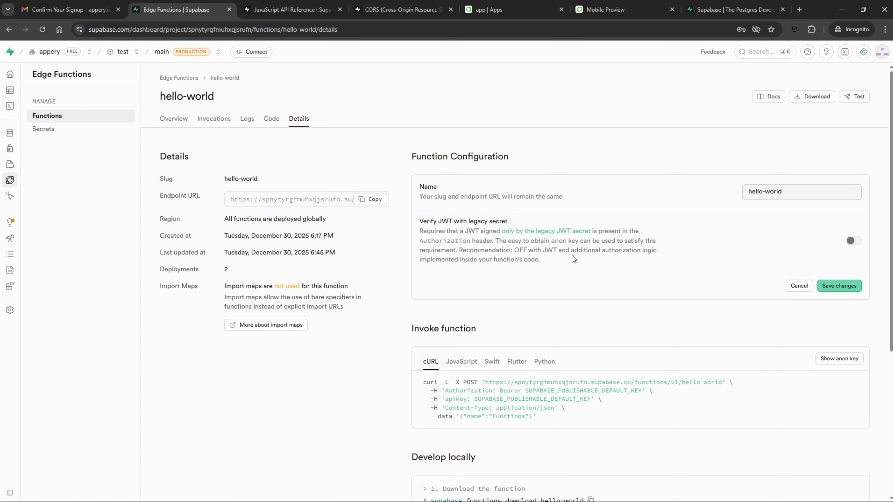
pyautogui.click(839, 286)
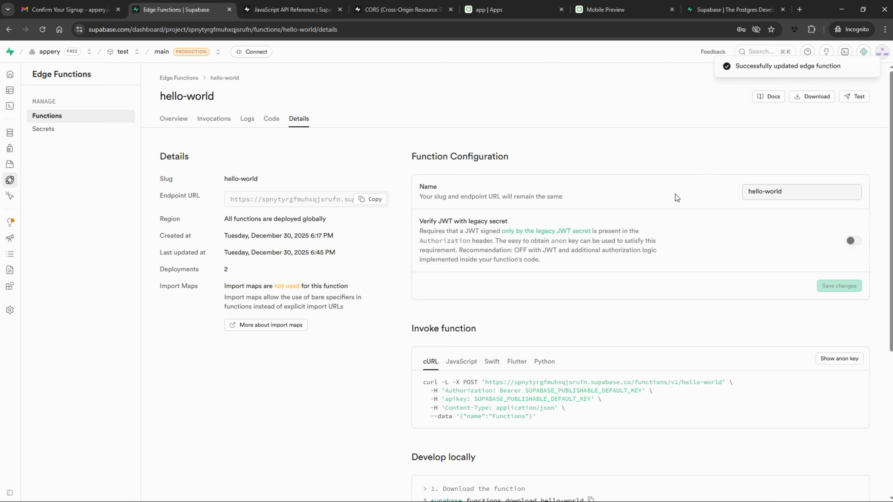
# Rerun the preview test and expand the logged {message: 'Hello bar!'} object
pyautogui.hotkey('ctrl', 'Tab')
pyautogui.hotkey('ctrl', 'Tab')
pyautogui.hotkey('ctrl', 'Tab')
pyautogui.hotkey('ctrl', 'Tab')
pyautogui.click(354, 151)
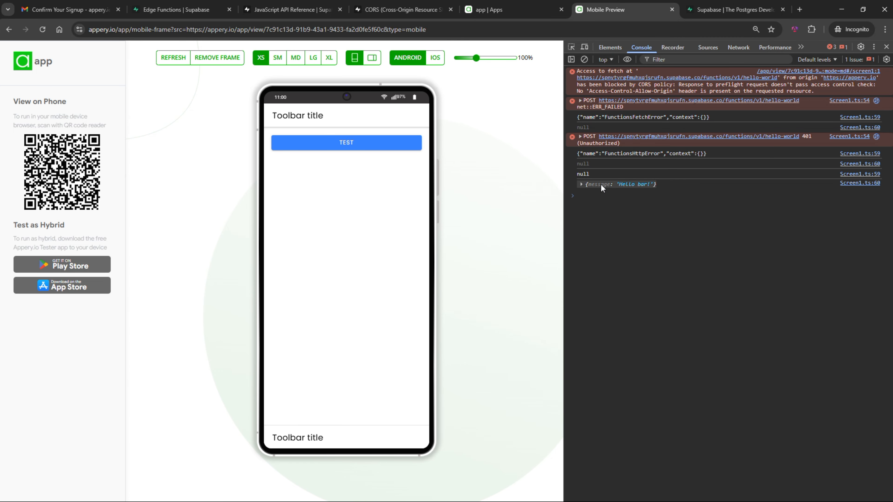
pyautogui.click(606, 185)
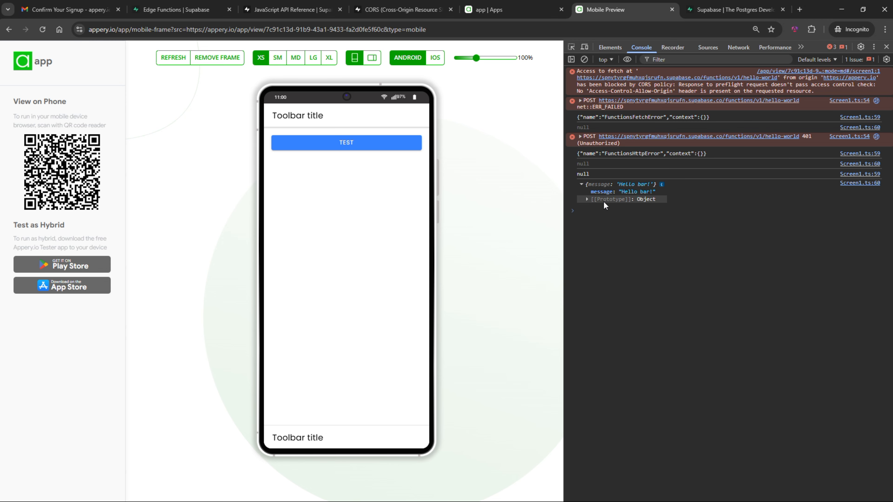